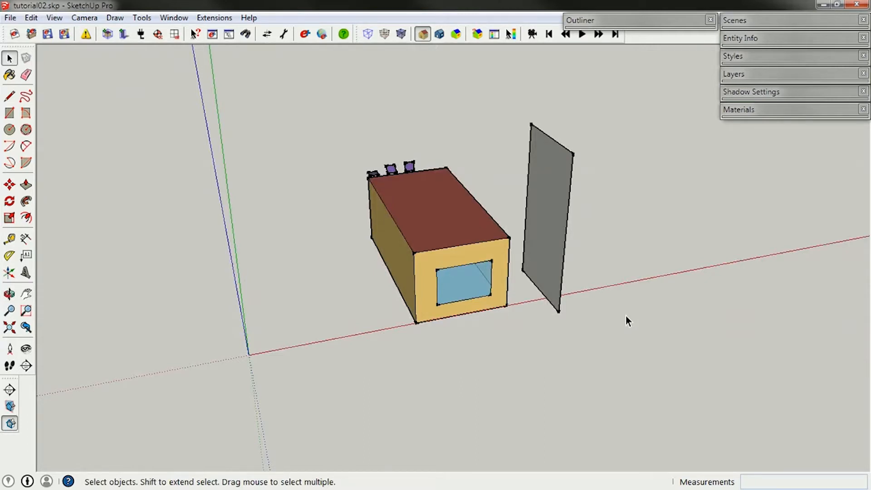
pyautogui.moveTo(237, 159); pyautogui.dragTo(218, 243, button='middle')
pyautogui.press('space')
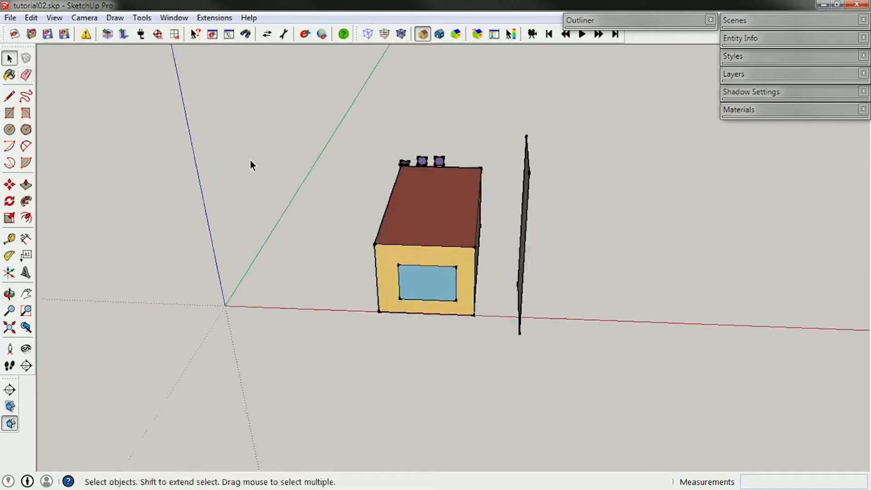
pyautogui.moveTo(301, 210); pyautogui.dragTo(282, 204, button='middle')
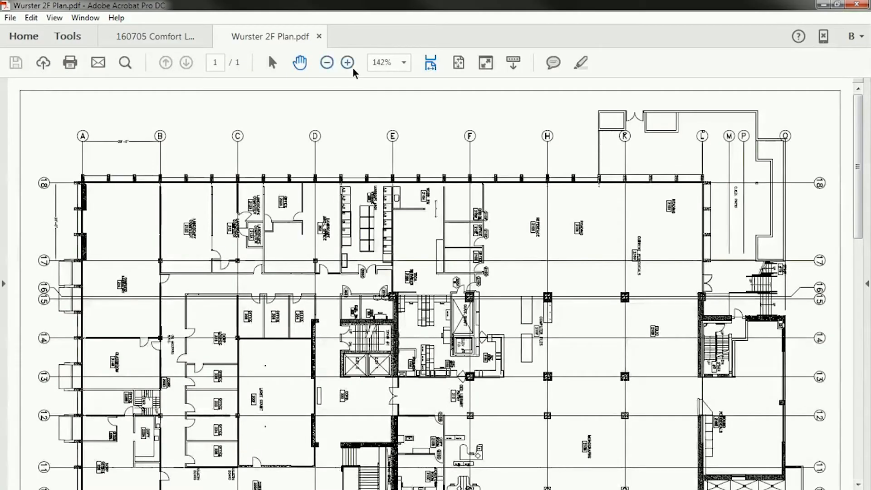
pyautogui.click(460, 62)
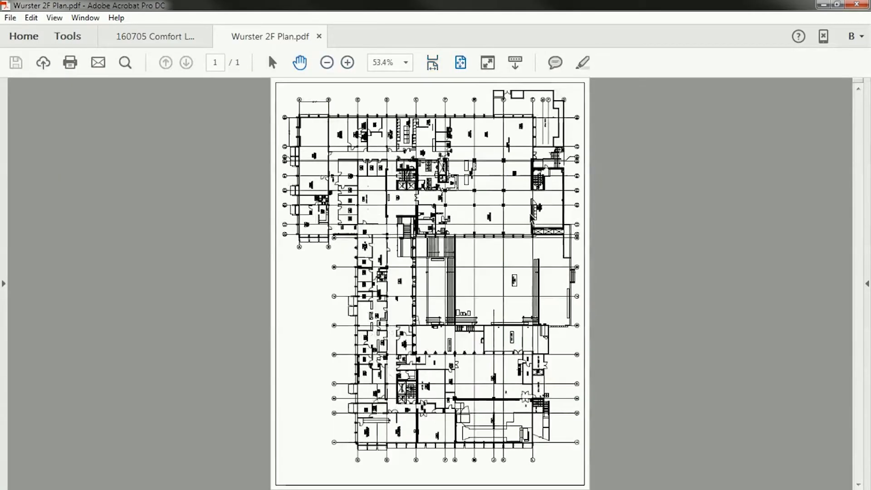
pyautogui.click(11, 19)
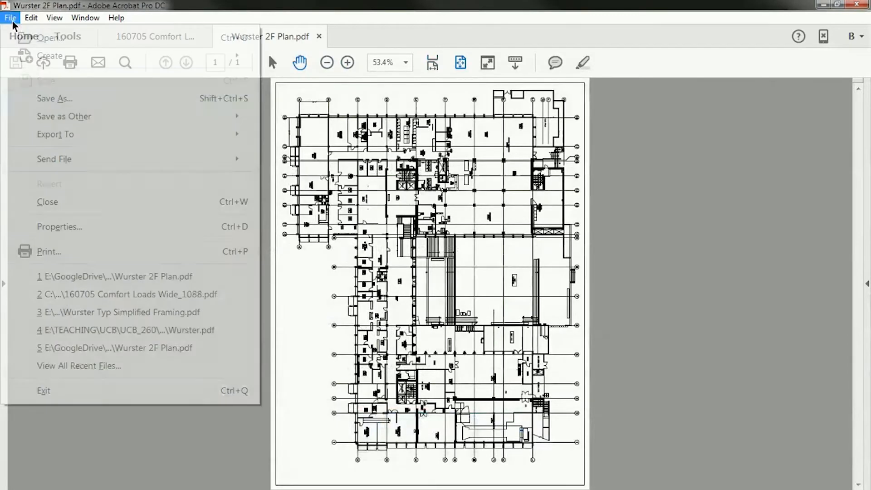
pyautogui.moveTo(74, 132)
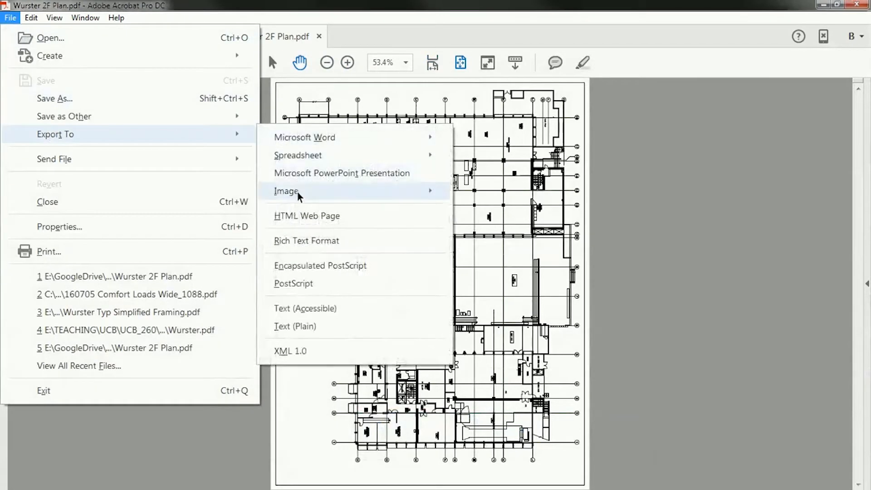
pyautogui.moveTo(298, 194)
pyautogui.click(475, 247)
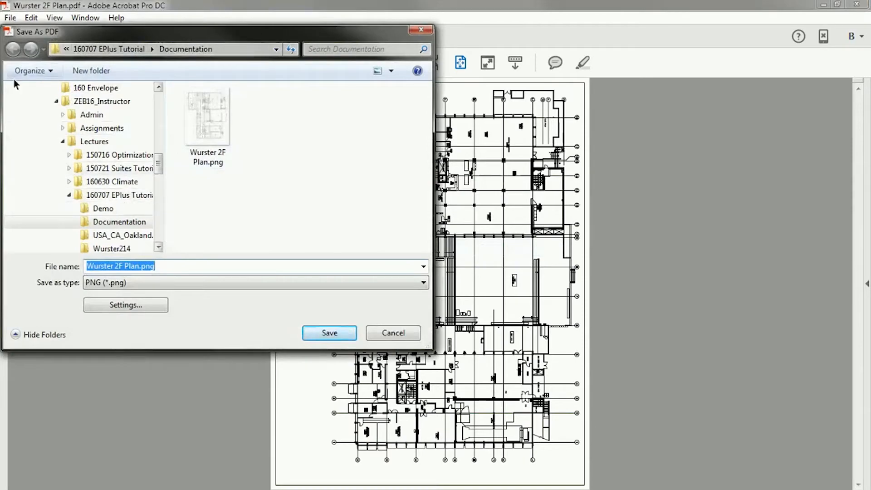
pyautogui.press('Escape')
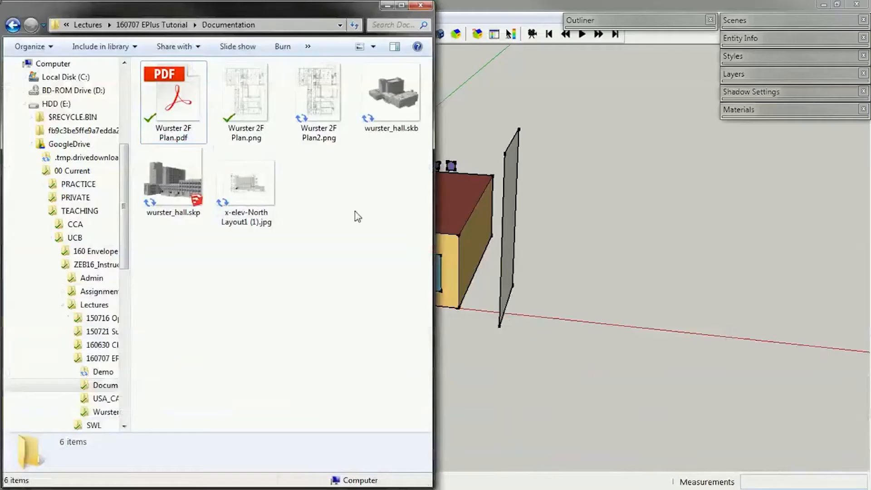
# Import Wurster 2F Plan2.png into the SketchUp model, placing it flat on the ground beside the building at about 57' by 74'
pyautogui.click(309, 109)
pyautogui.moveTo(323, 87); pyautogui.dragTo(590, 276)
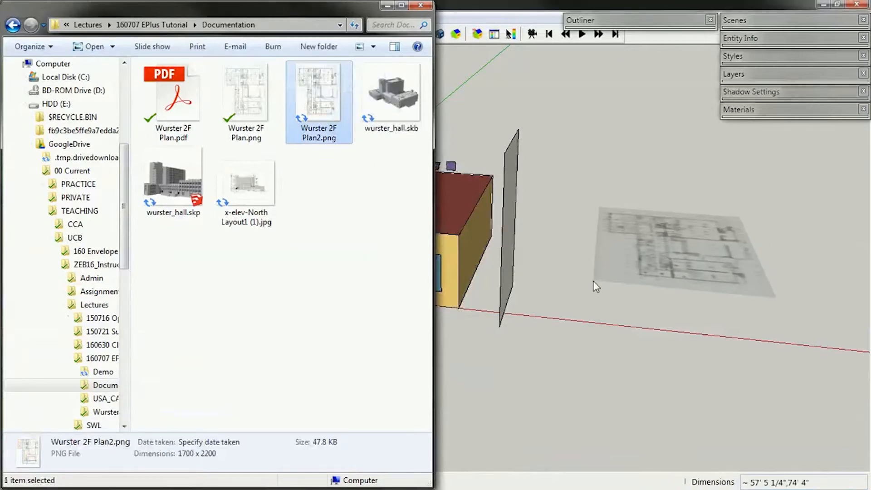
pyautogui.click(603, 286)
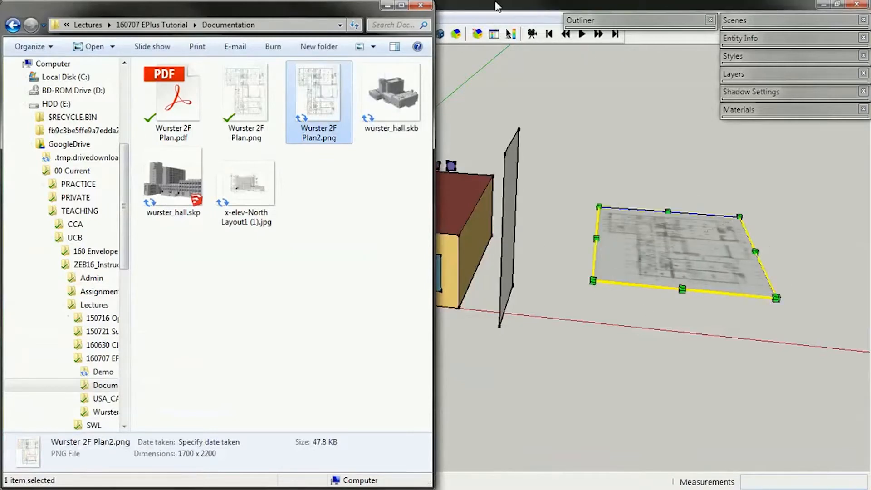
pyautogui.click(648, 311)
pyautogui.moveTo(616, 204); pyautogui.dragTo(567, 320, button='middle')
pyautogui.press('s')
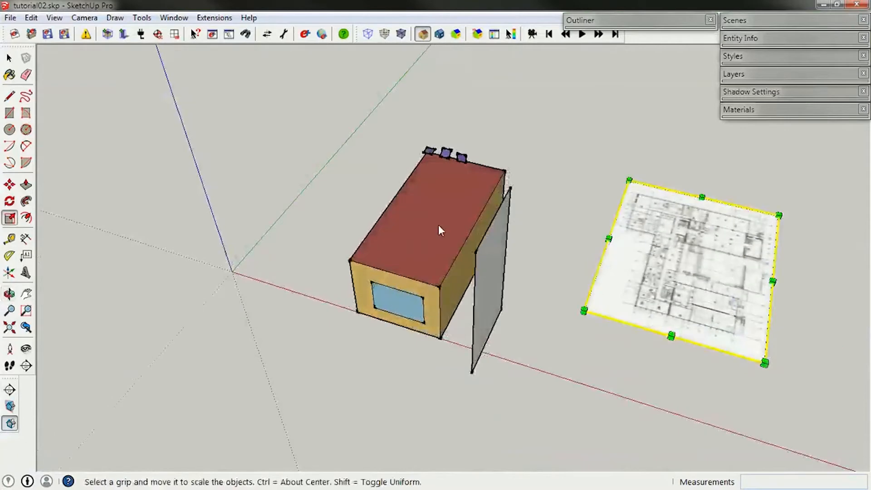
pyautogui.scroll(-2, 438, 224)
pyautogui.moveTo(438, 225); pyautogui.dragTo(584, 321, button='middle')
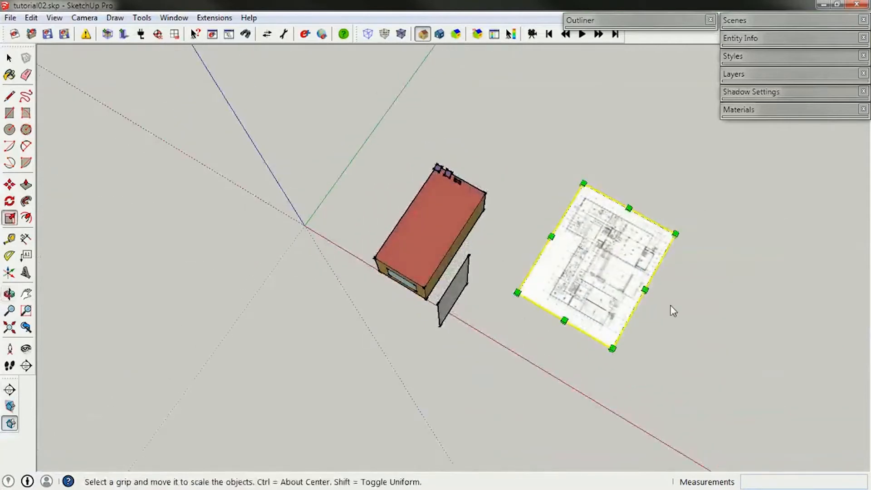
pyautogui.scroll(3, 636, 305)
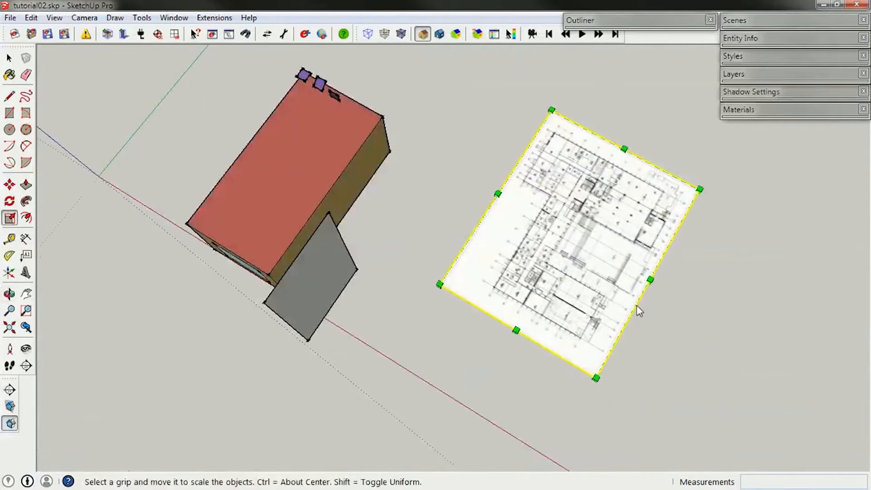
pyautogui.click(9, 58)
# Examine the imported floor plan's corner around grid lines A, B, 17 and 18 for its dimension labels
pyautogui.moveTo(604, 252); pyautogui.dragTo(735, 163, button='middle')
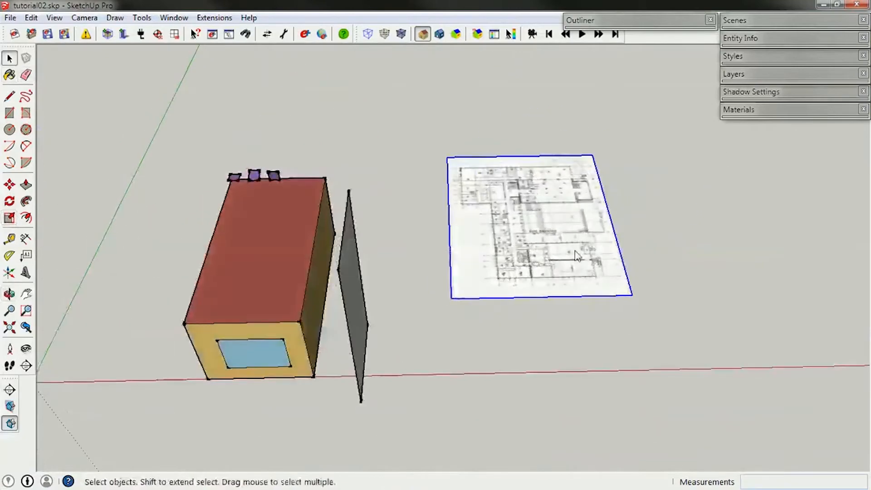
pyautogui.scroll(5, 476, 175)
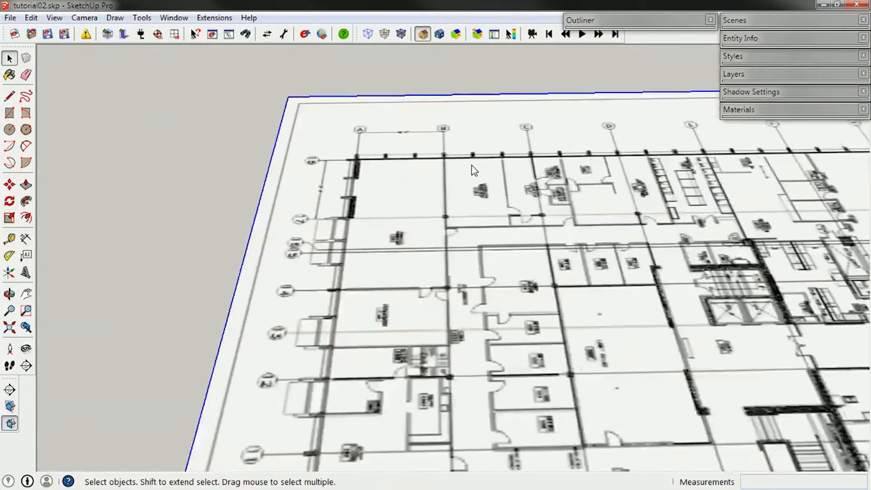
pyautogui.scroll(5, 474, 170)
pyautogui.moveTo(388, 132); pyautogui.dragTo(425, 193, button='middle')
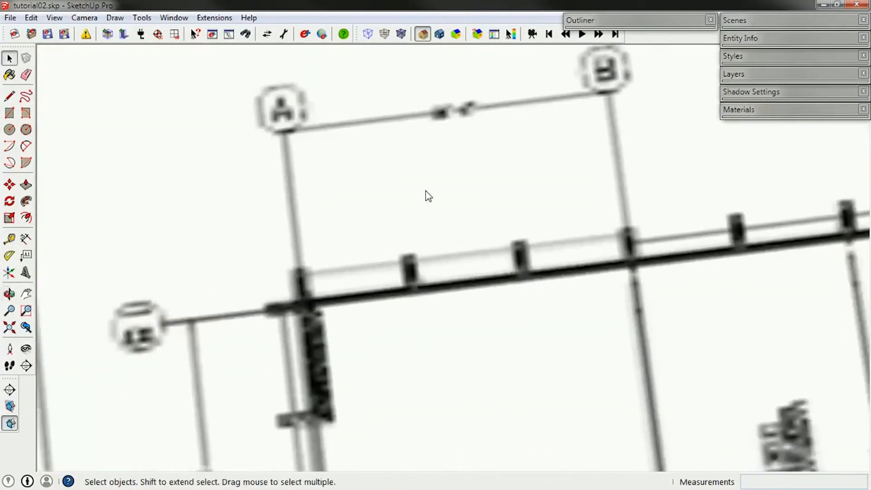
pyautogui.scroll(-4, 429, 194)
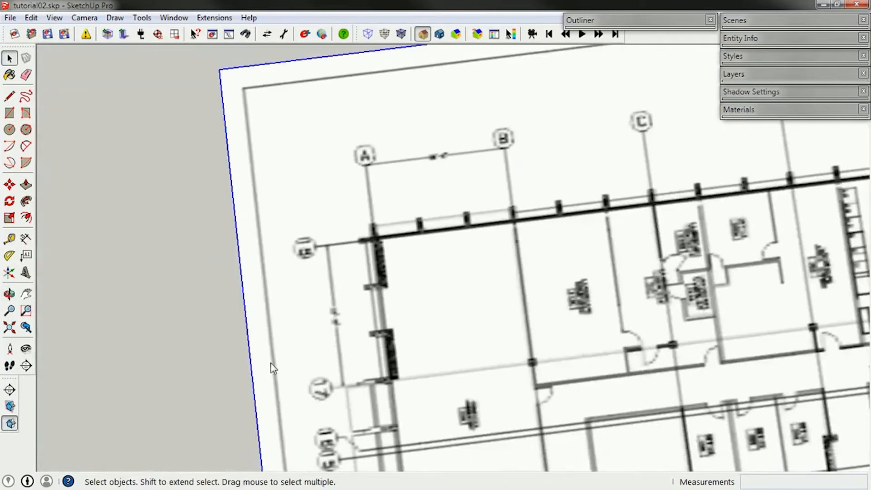
pyautogui.scroll(-3, 360, 248)
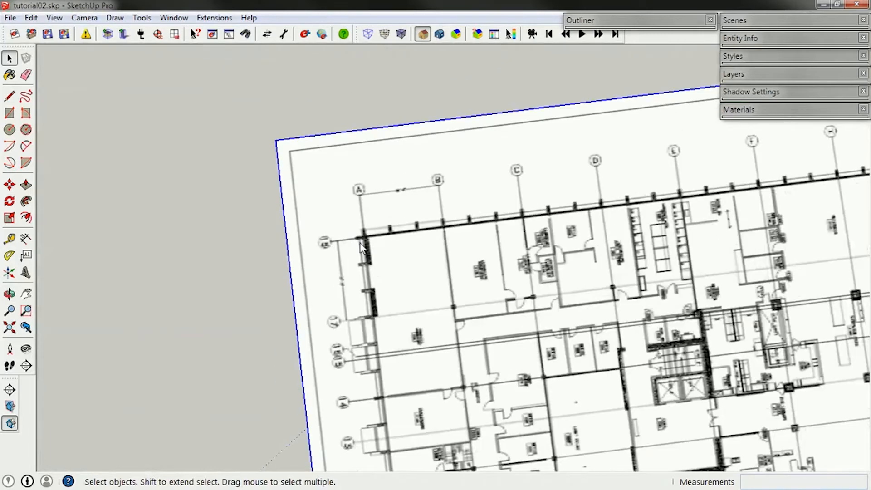
# View Wurster 2F Plan.png at actual size in Windows Photo Viewer, read the A–B and 17–18 grid dimensions, and return to SketchUp
pyautogui.hotkey('alt', 'Tab')
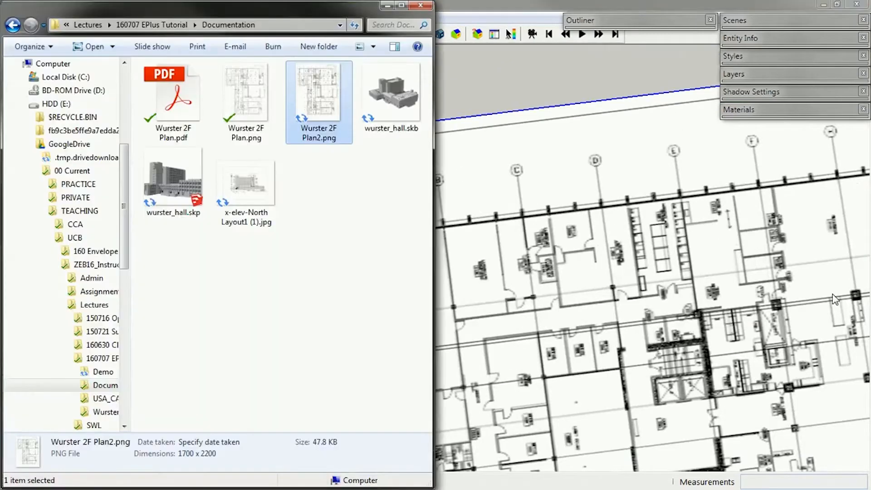
pyautogui.click(248, 99)
pyautogui.doubleClick(247, 100)
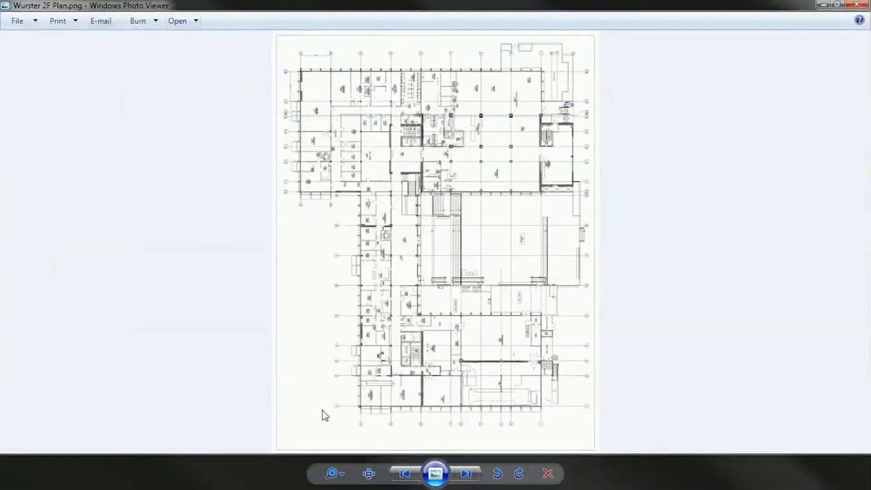
pyautogui.click(368, 473)
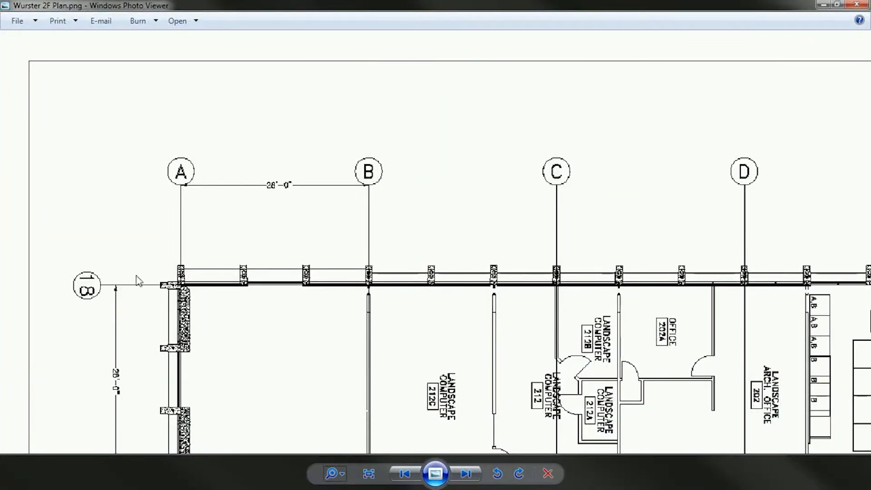
pyautogui.moveTo(154, 335); pyautogui.dragTo(220, 222)
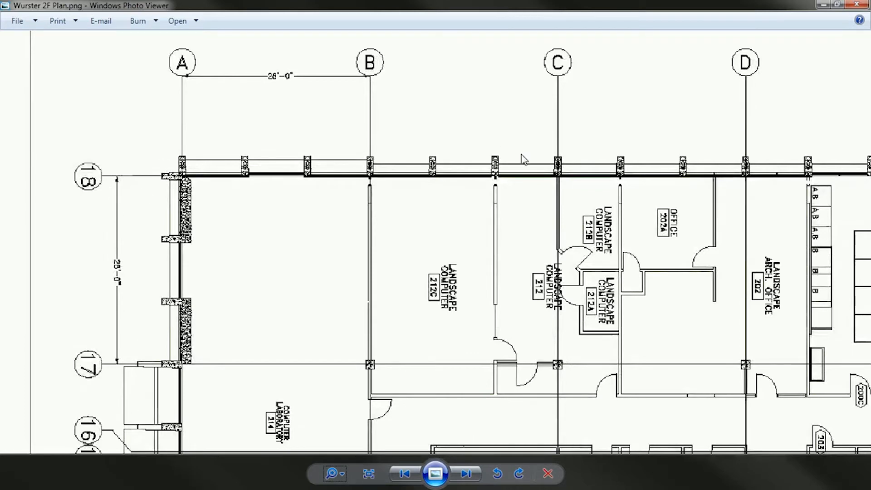
pyautogui.click(821, 5)
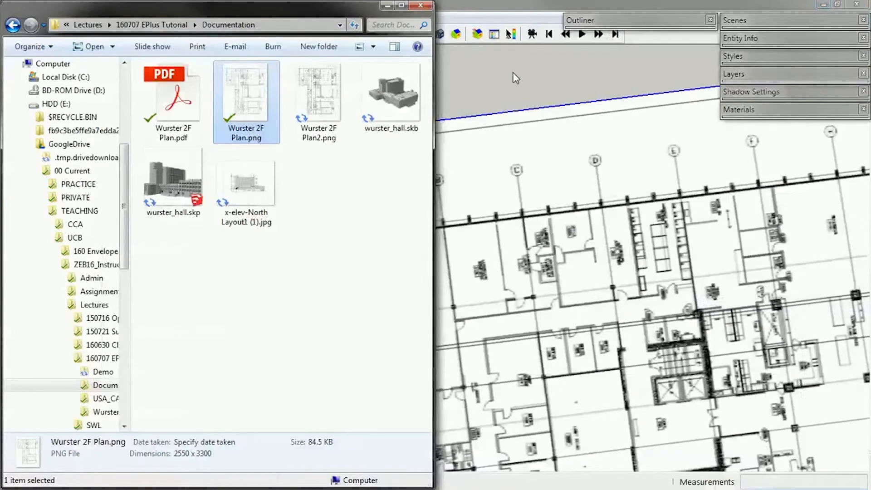
pyautogui.click(512, 77)
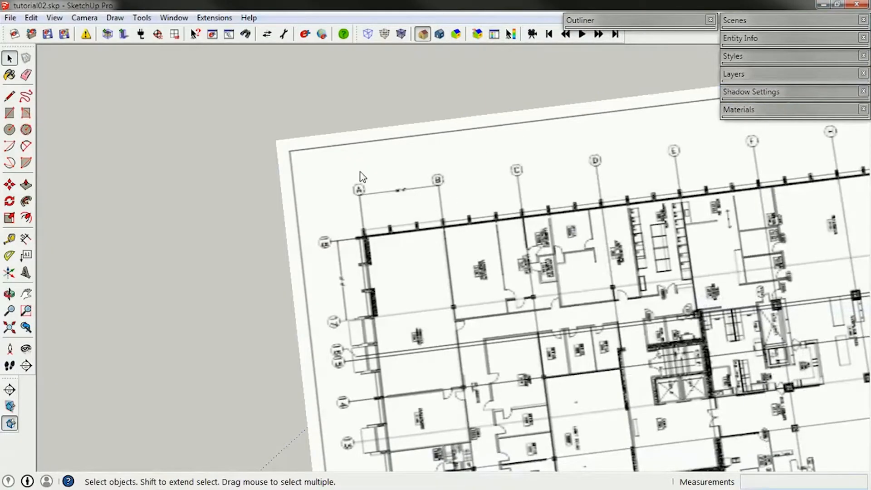
pyautogui.scroll(-5, 364, 182)
pyautogui.scroll(3, 367, 173)
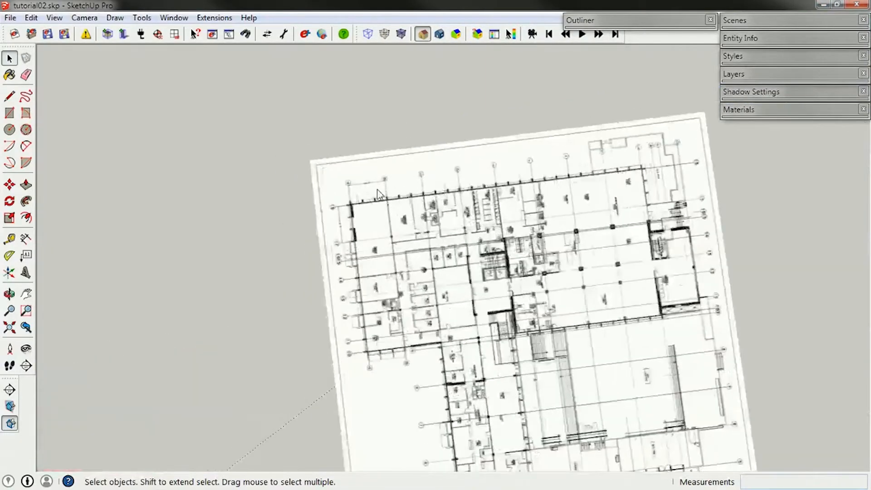
pyautogui.scroll(3, 380, 193)
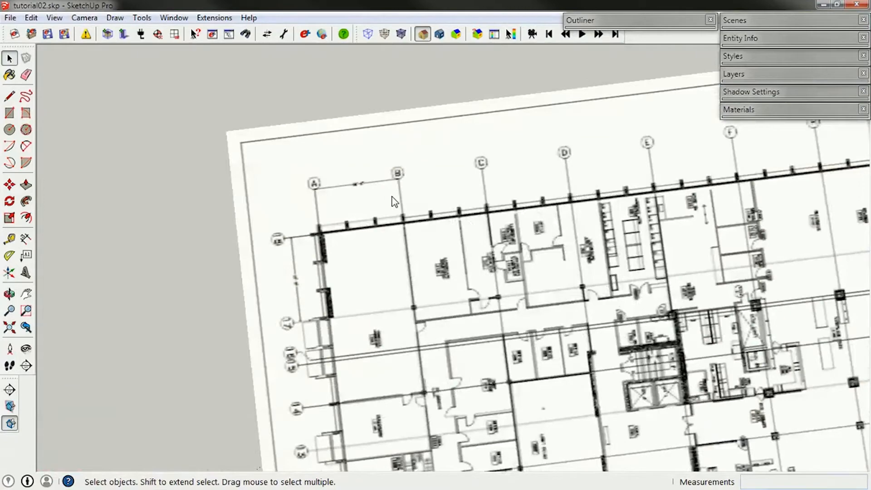
pyautogui.moveTo(461, 235)
pyautogui.mouseDown(button='middle')
pyautogui.moveTo(423, 229)
pyautogui.moveTo(458, 238)
pyautogui.mouseUp(button='middle')
# Set the model's length units to Decimal format in metres
pyautogui.click(174, 18)
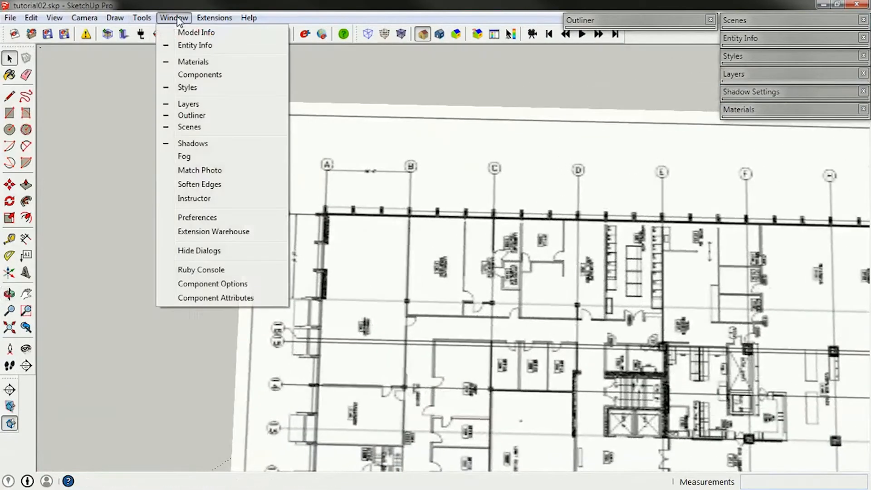
pyautogui.click(186, 33)
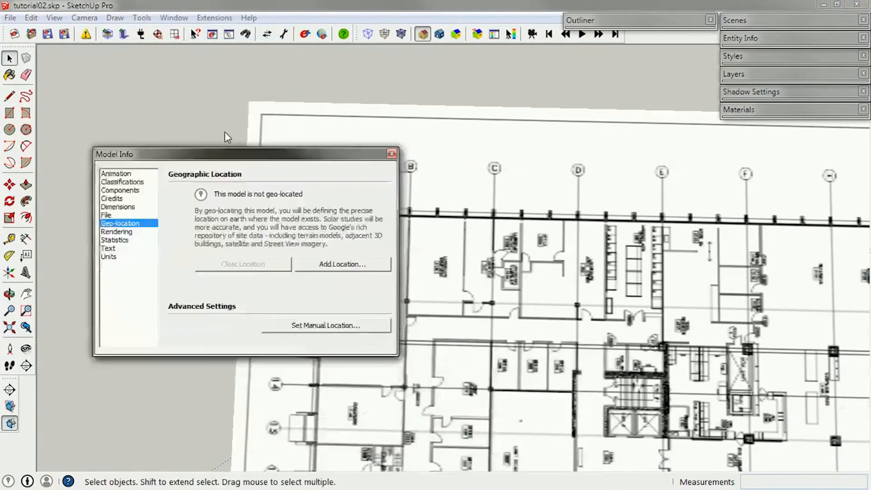
pyautogui.moveTo(225, 145); pyautogui.dragTo(348, 93)
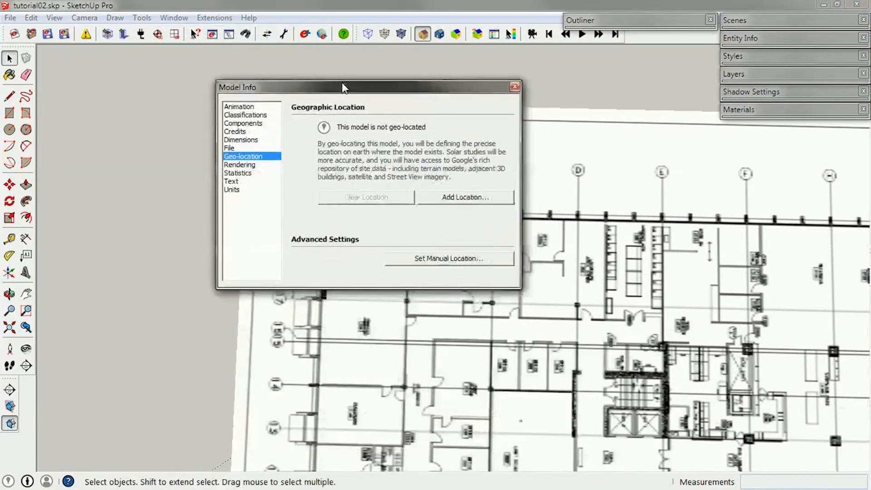
pyautogui.click(233, 189)
pyautogui.click(396, 127)
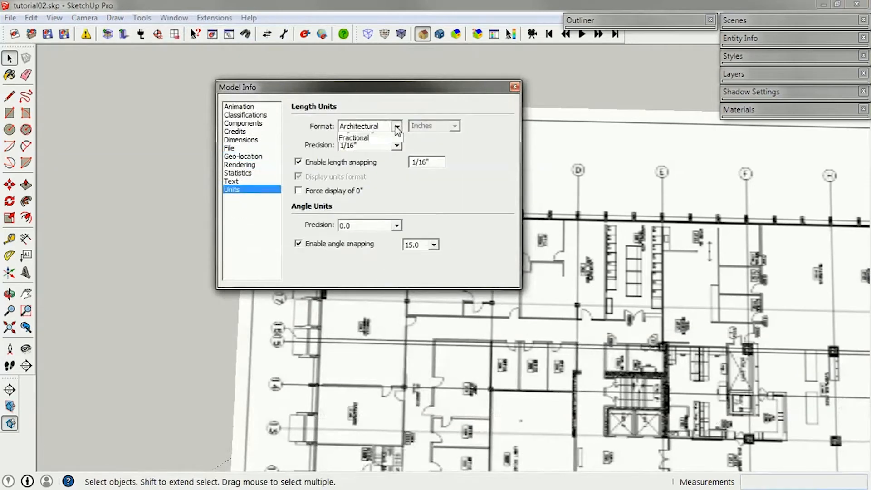
pyautogui.click(390, 138)
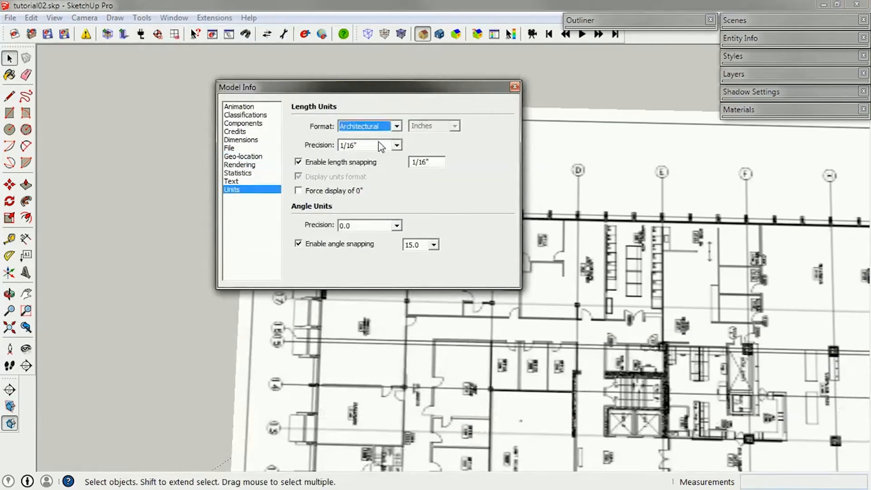
pyautogui.click(397, 127)
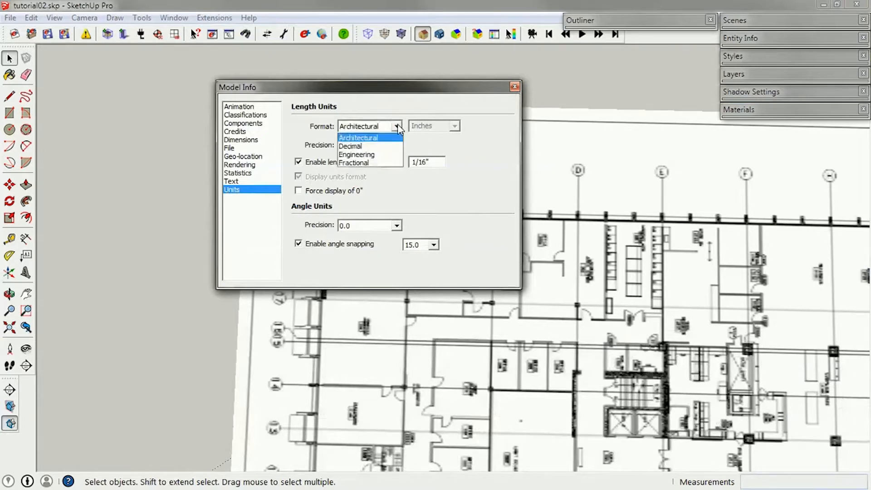
pyautogui.click(359, 144)
pyautogui.click(454, 126)
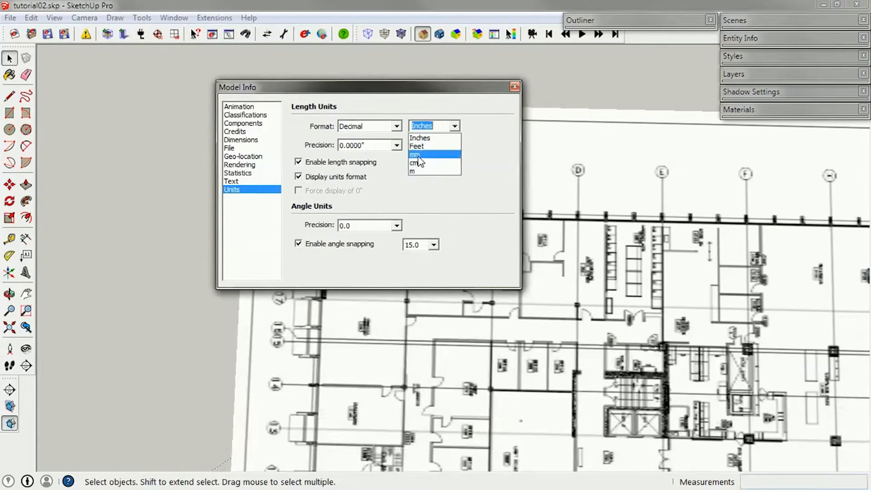
pyautogui.click(415, 171)
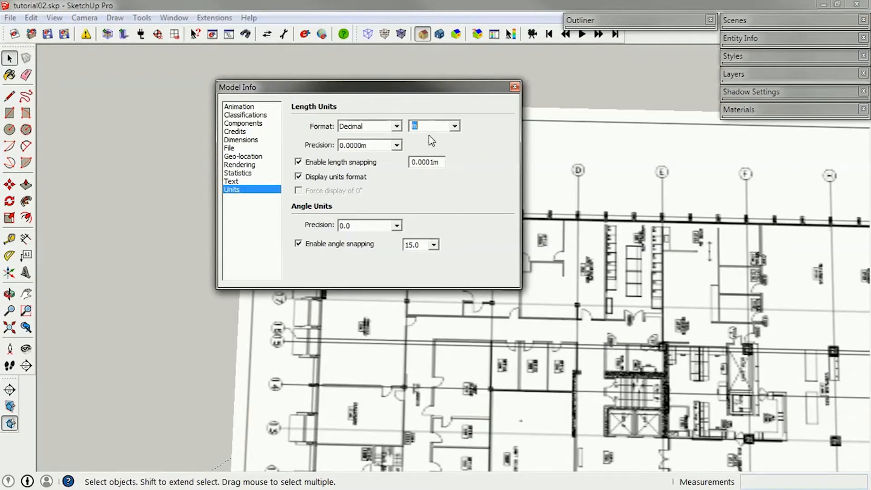
pyautogui.click(515, 87)
pyautogui.moveTo(519, 122); pyautogui.dragTo(461, 176, button='middle')
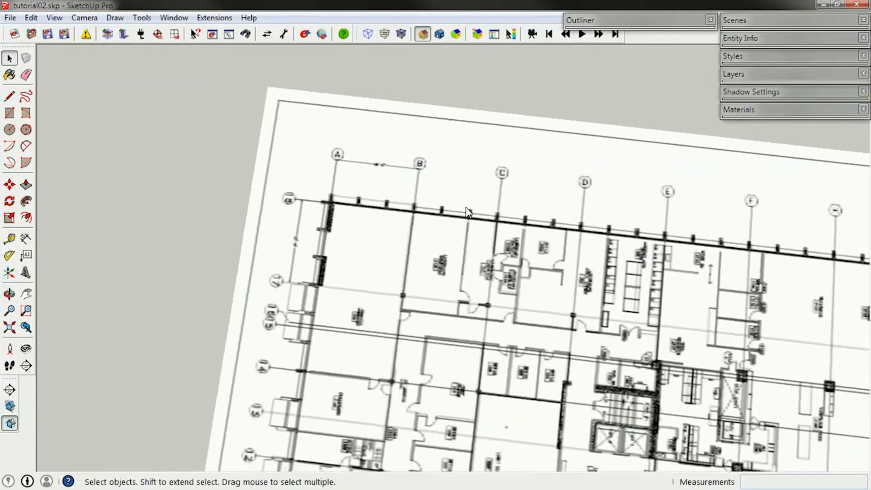
pyautogui.scroll(-10, 468, 211)
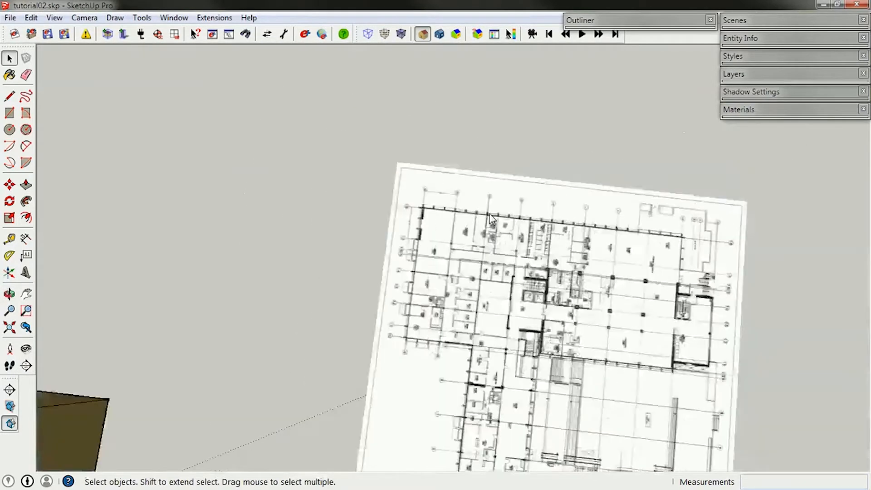
# Set the model's length units to inches and change their format to Architectural
pyautogui.moveTo(489, 217); pyautogui.dragTo(494, 309, button='middle')
pyautogui.click(174, 17)
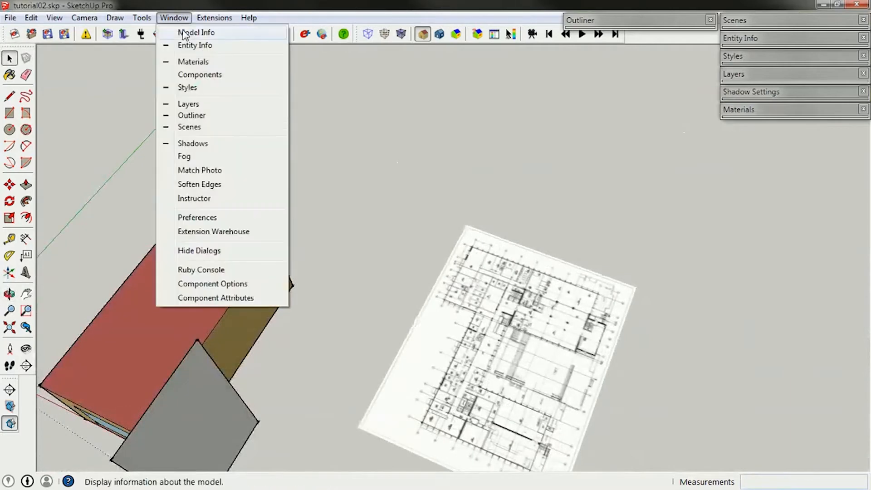
pyautogui.click(187, 32)
pyautogui.click(454, 126)
pyautogui.click(424, 135)
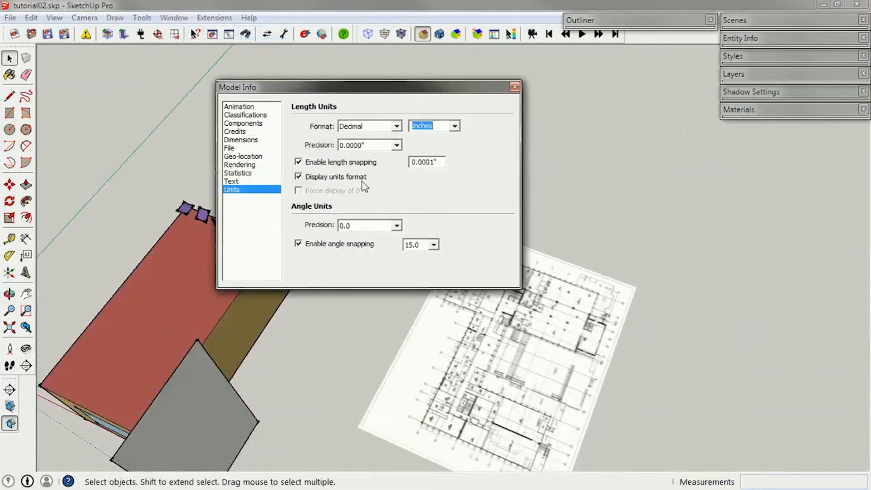
pyautogui.click(396, 126)
pyautogui.click(371, 138)
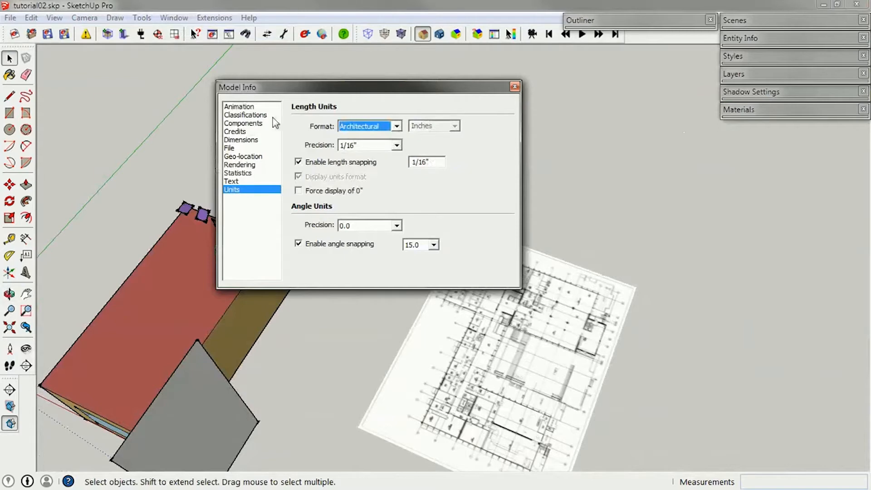
pyautogui.click(514, 86)
# Draw a line along grid line A from the plan's outer wall corner to just beyond the A bubble
pyautogui.scroll(5, 476, 245)
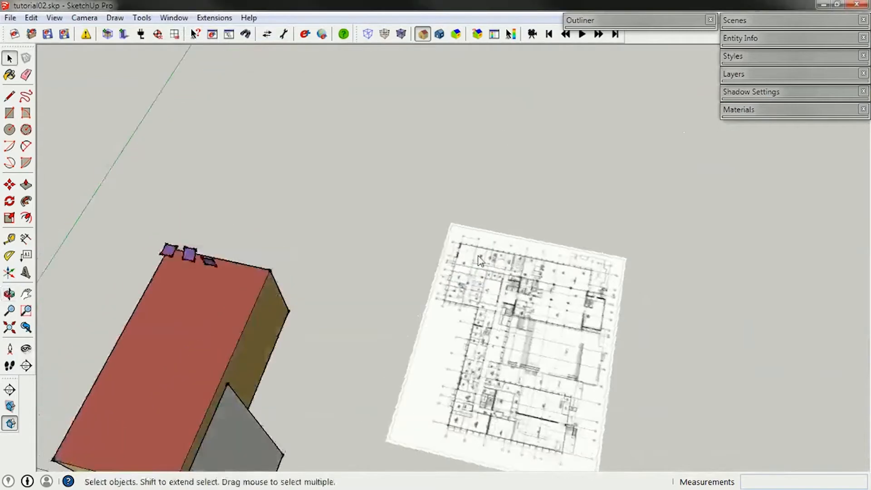
pyautogui.scroll(5, 474, 245)
pyautogui.scroll(-3, 361, 217)
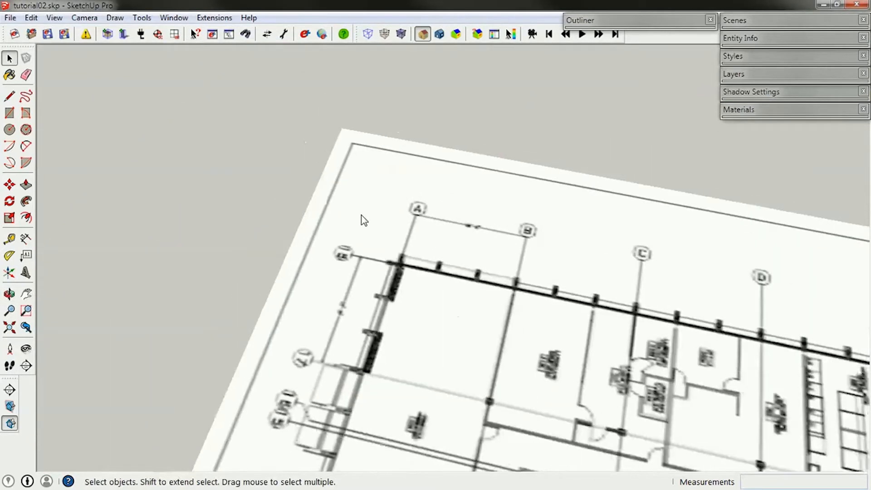
pyautogui.scroll(-4, 361, 216)
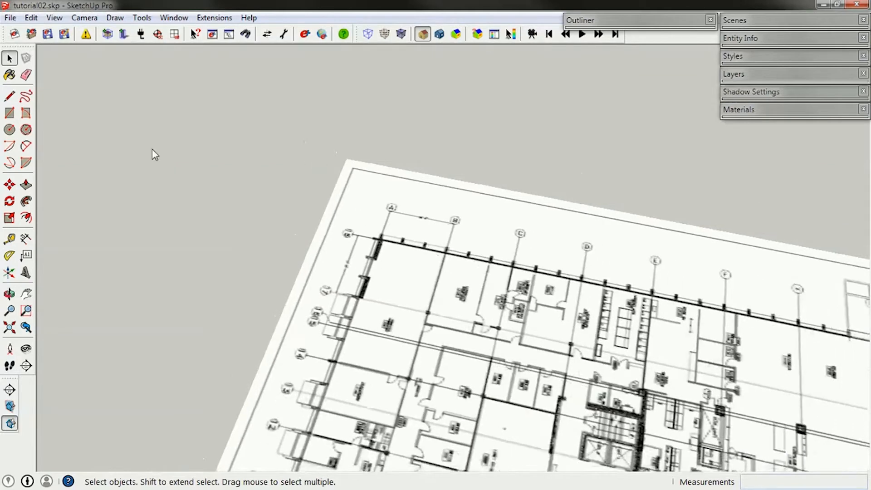
pyautogui.click(9, 95)
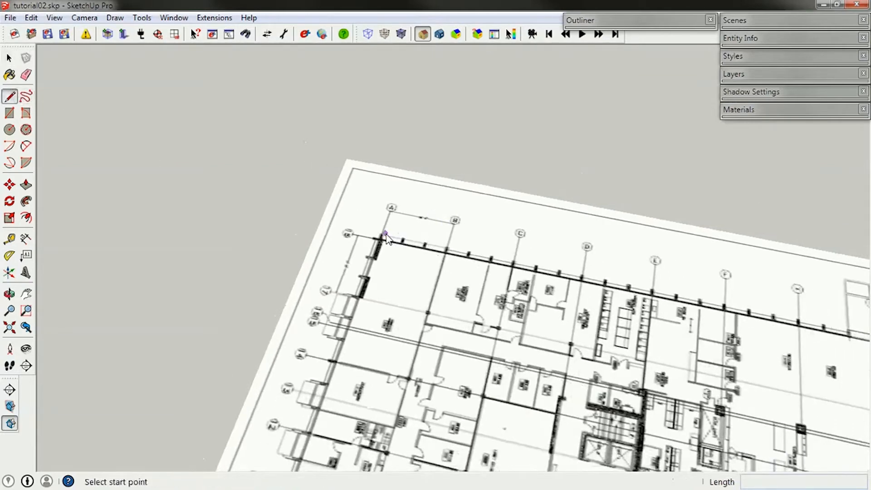
pyautogui.scroll(5, 382, 237)
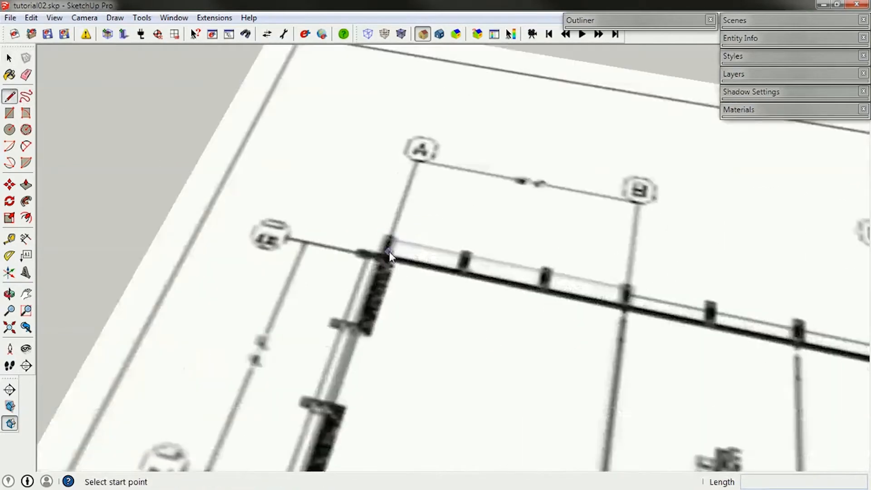
pyautogui.click(383, 255)
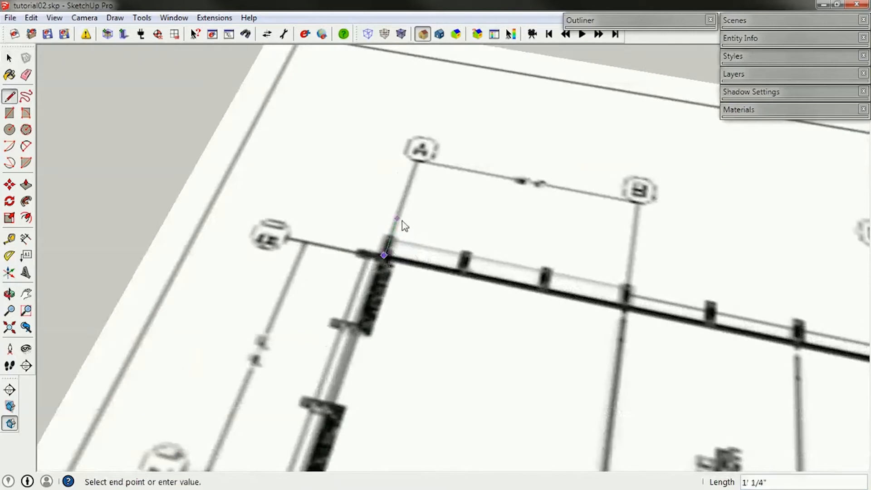
pyautogui.click(437, 101)
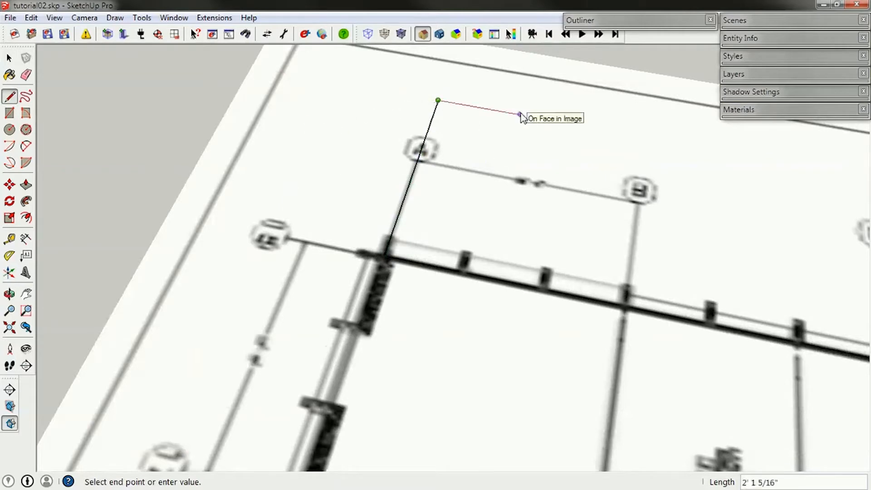
pyautogui.press('space')
# Copy the line on grid A 28' along the plan's outer wall, in the direction of grid line B
pyautogui.click(431, 127)
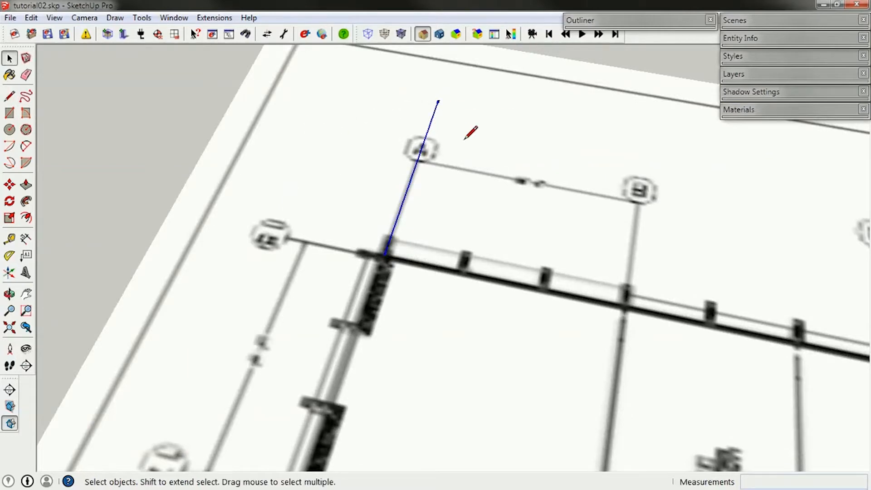
pyautogui.click(9, 184)
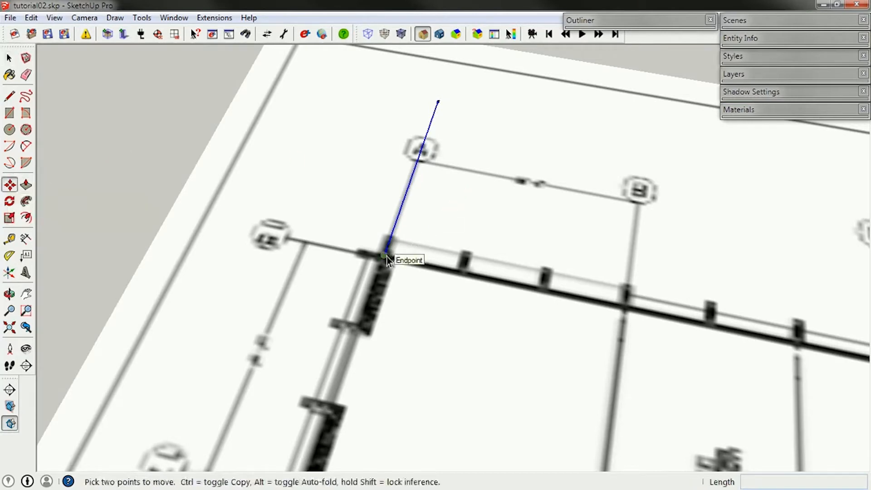
pyautogui.click(385, 257)
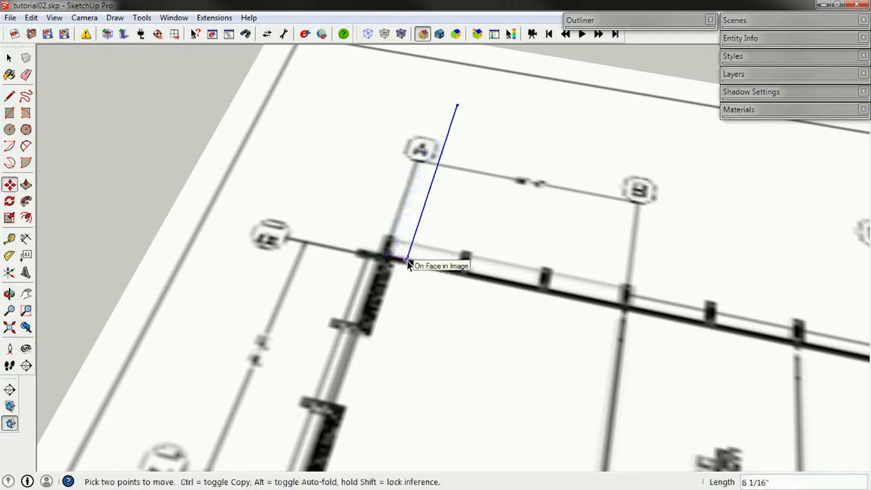
pyautogui.press('ctrl')
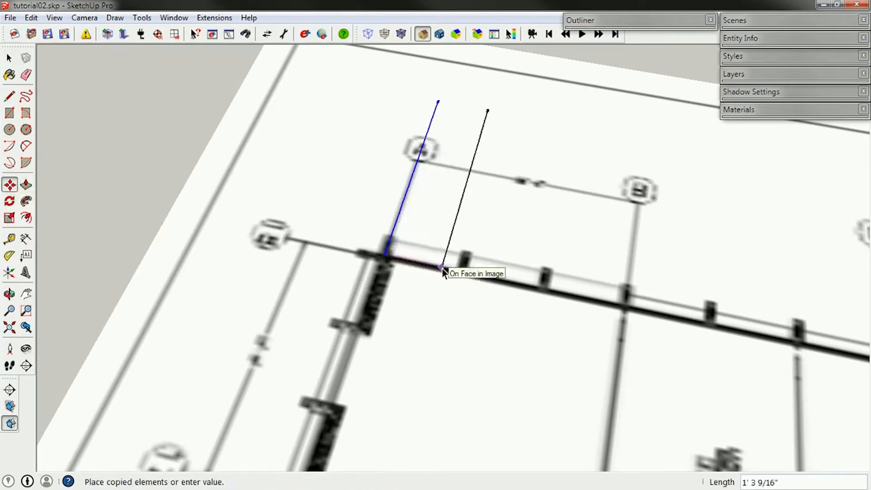
pyautogui.click(442, 268)
pyautogui.click(442, 268)
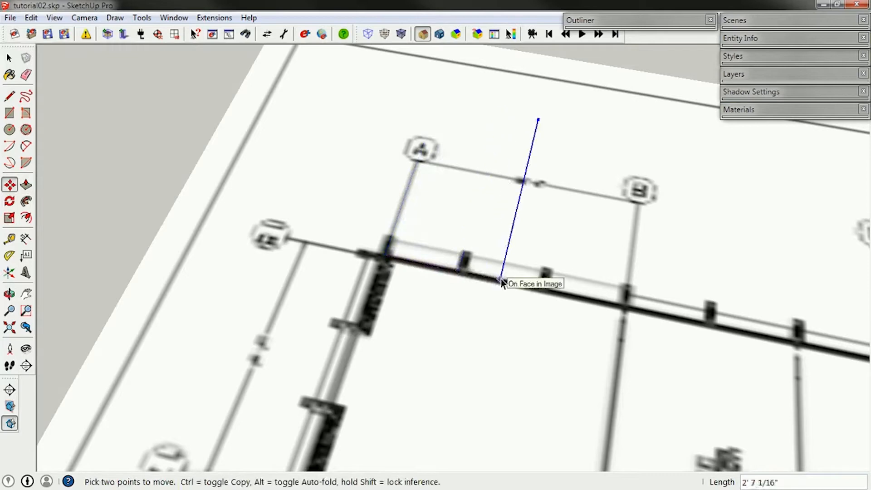
pyautogui.press('ctrl')
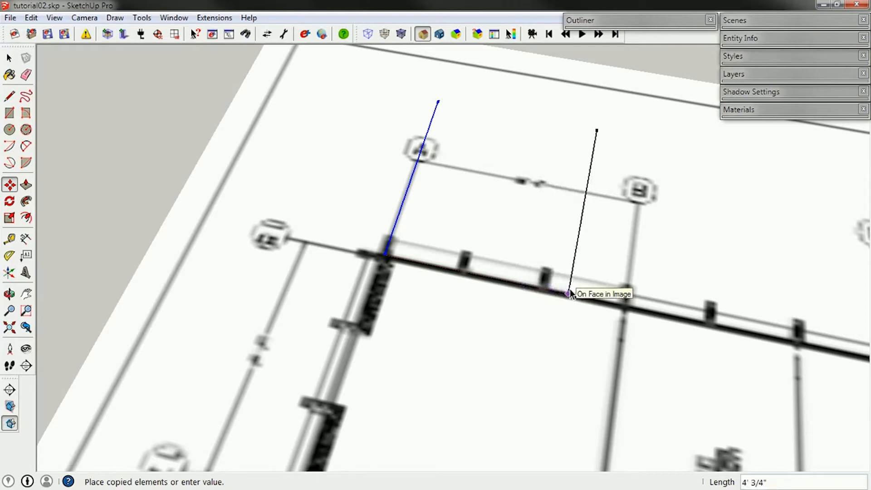
pyautogui.write('28')
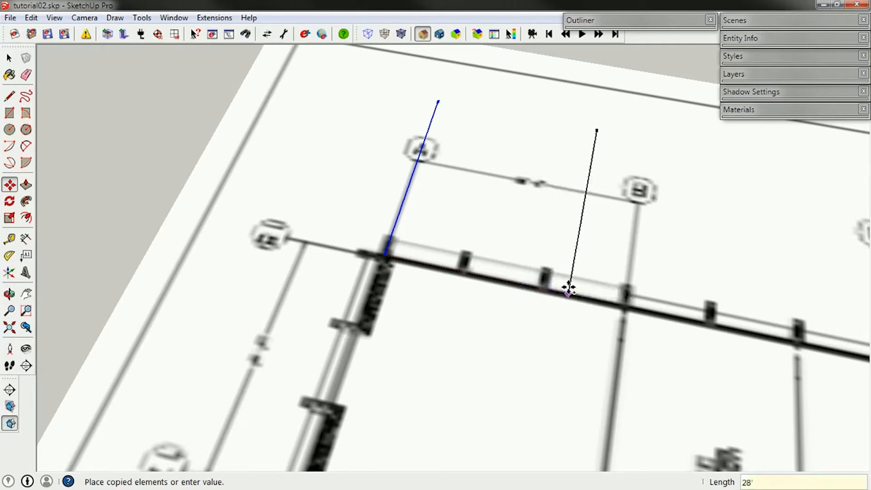
pyautogui.write("'")
pyautogui.press('Return')
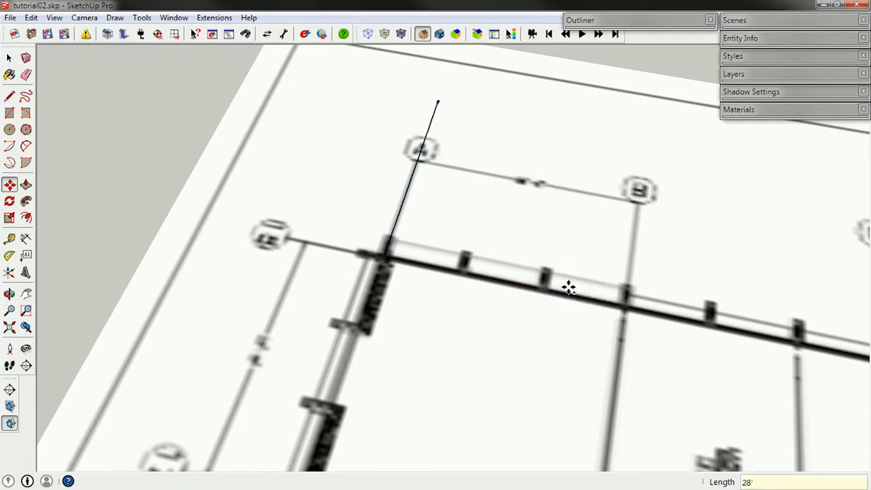
pyautogui.press('space')
pyautogui.scroll(-6, 391, 182)
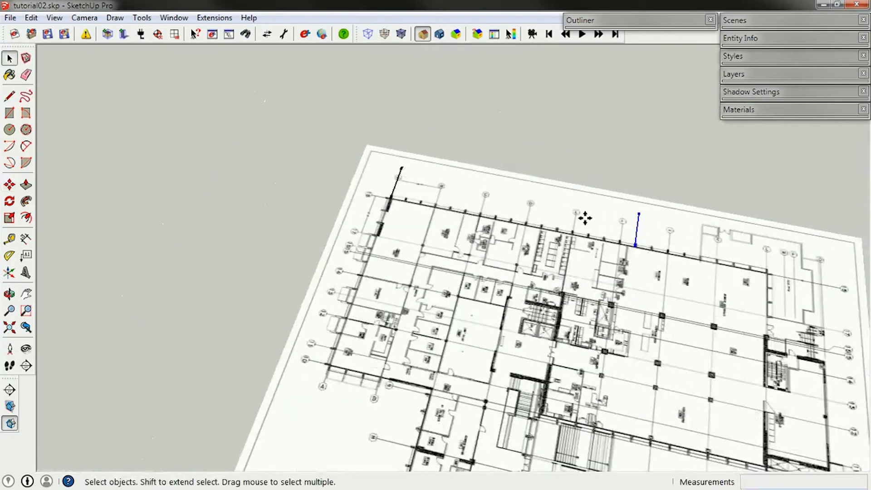
# Try to scale the floor plan image uniformly by 1.50 about its opposite corner, and undo the scaling
pyautogui.click(452, 207)
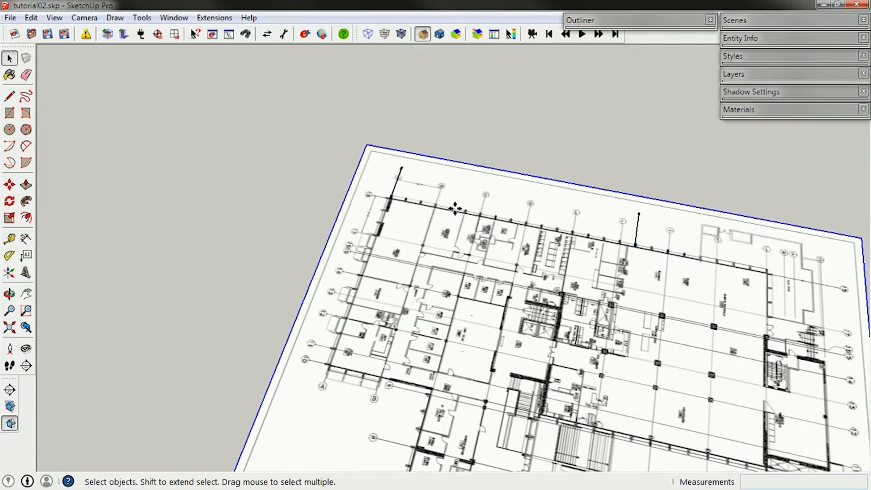
pyautogui.scroll(-3, 429, 178)
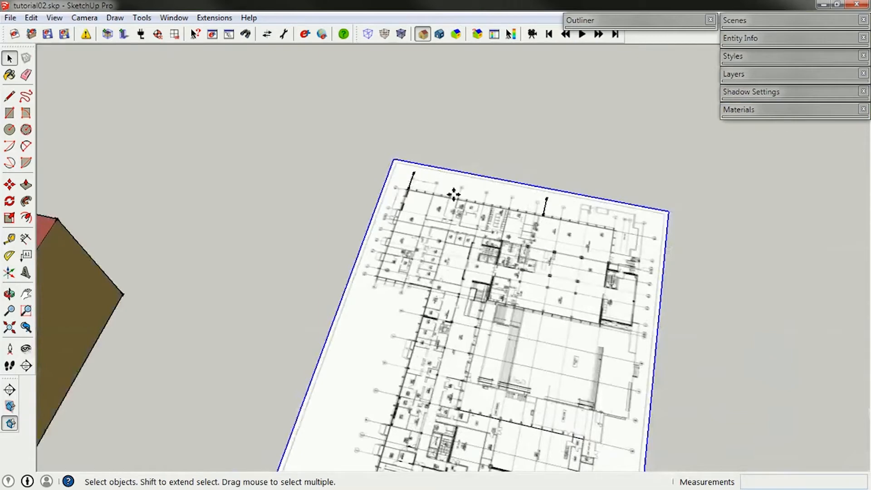
pyautogui.scroll(-3, 470, 142)
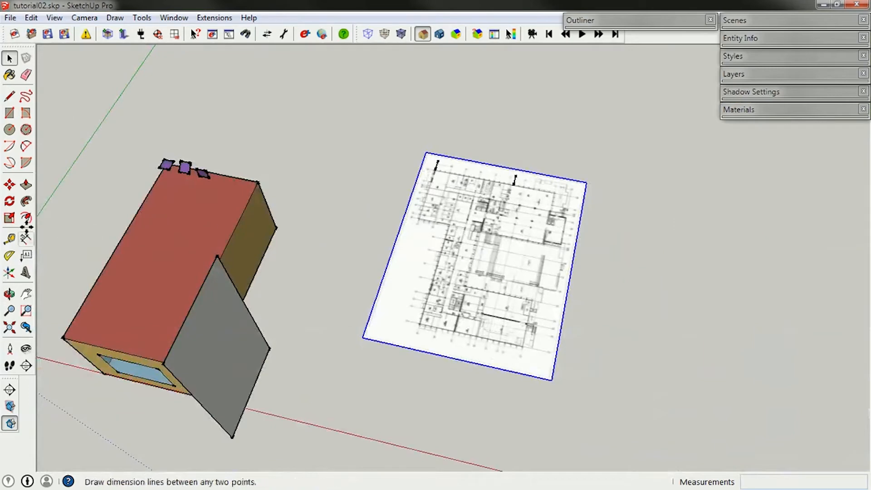
pyautogui.click(9, 218)
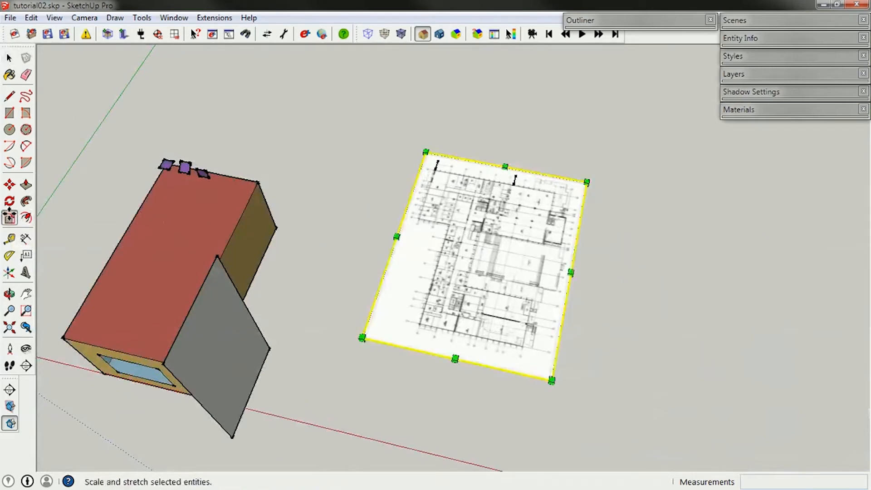
pyautogui.scroll(-1, 439, 364)
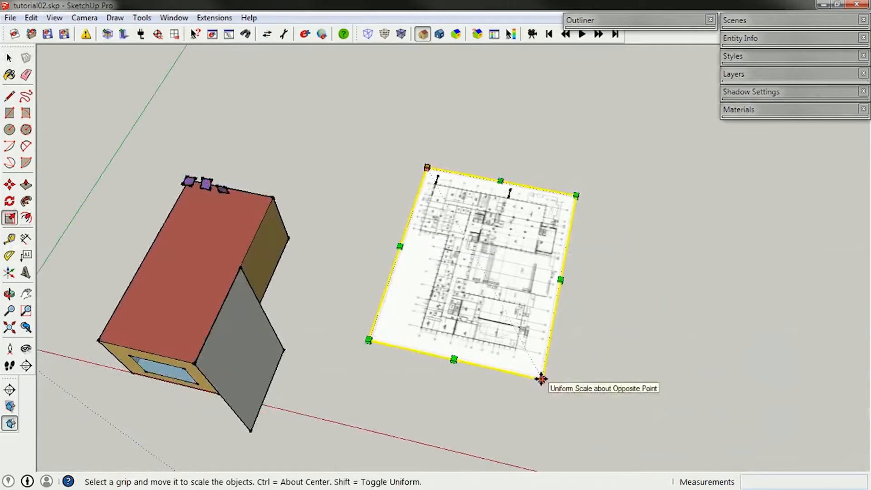
pyautogui.moveTo(542, 380); pyautogui.dragTo(776, 414)
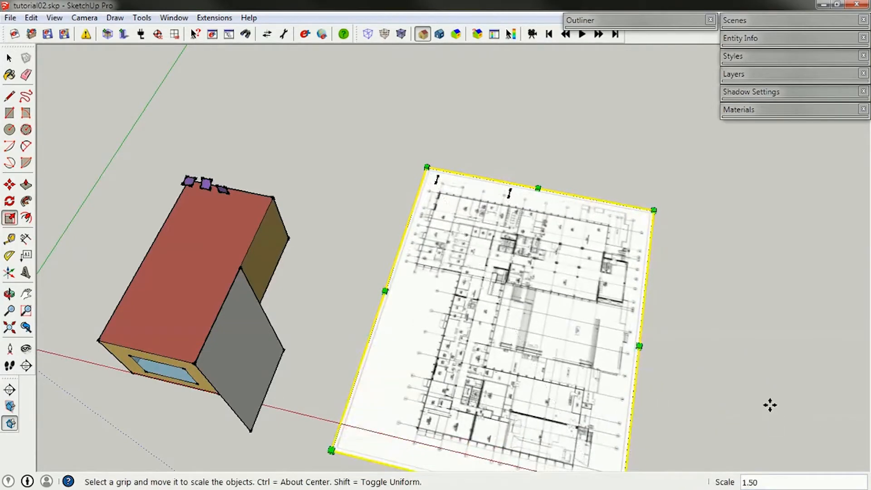
pyautogui.hotkey('ctrl', 'z')
pyautogui.press('space')
# Explode the floor plan image and make the resulting textured face a group
pyautogui.click(629, 329)
pyautogui.click(427, 214)
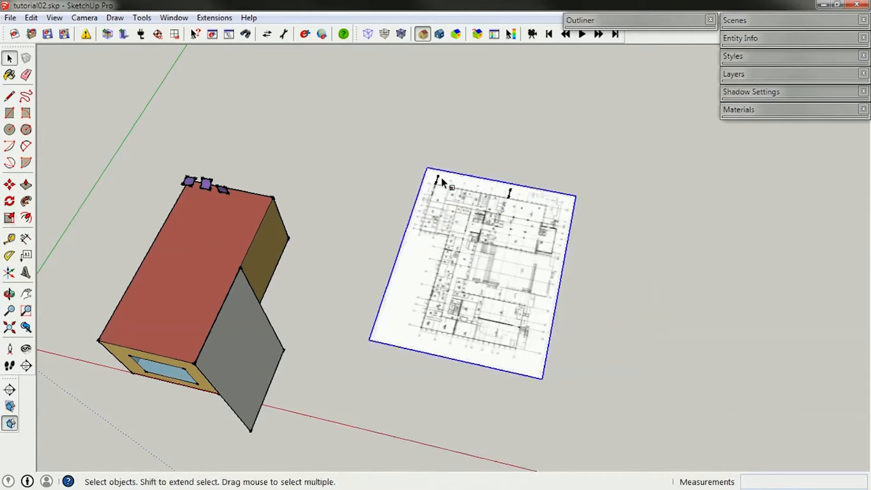
pyautogui.scroll(3, 445, 186)
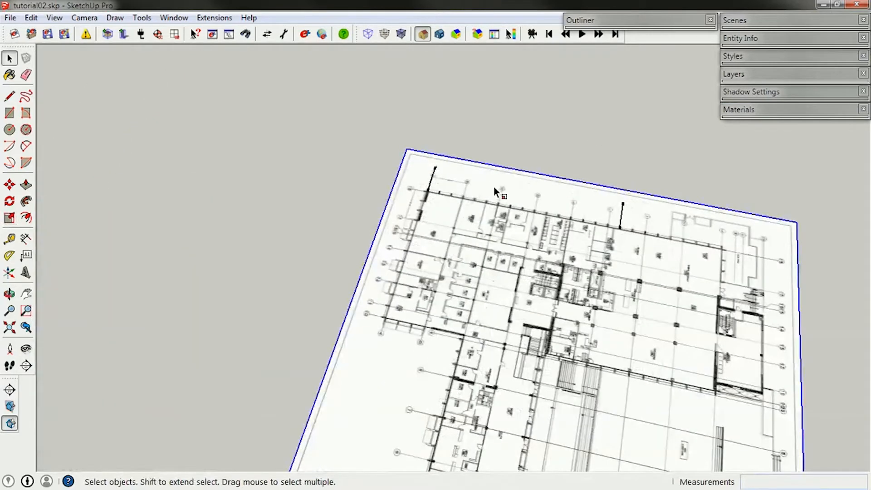
pyautogui.rightClick(474, 194)
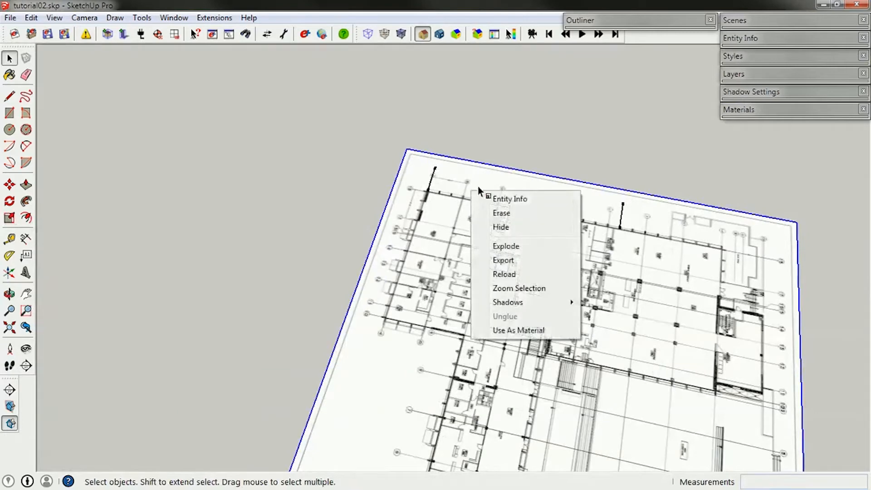
pyautogui.click(512, 249)
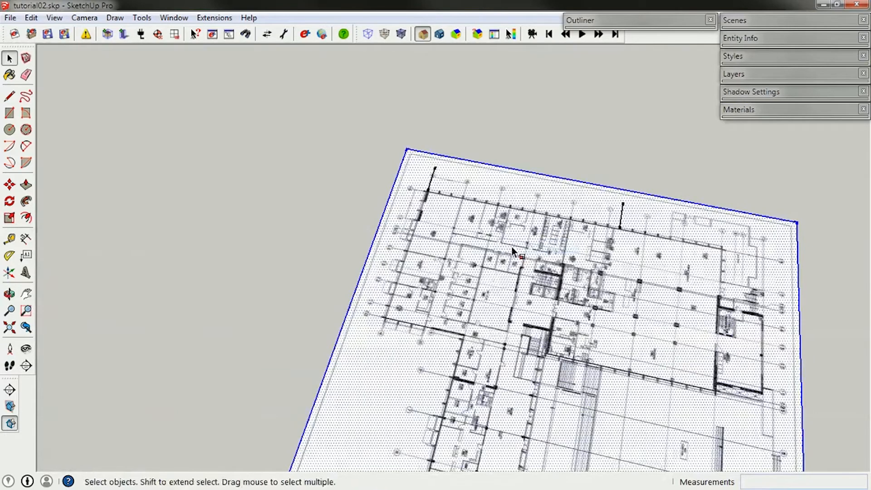
pyautogui.rightClick(485, 195)
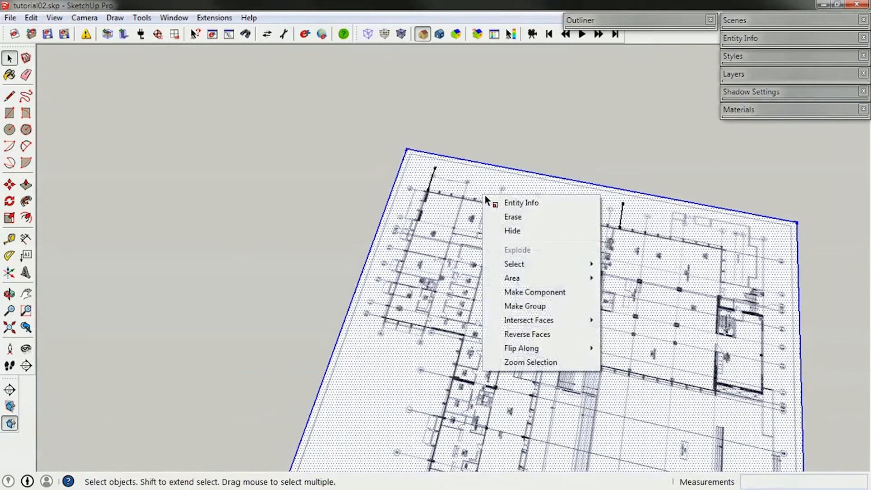
pyautogui.click(537, 307)
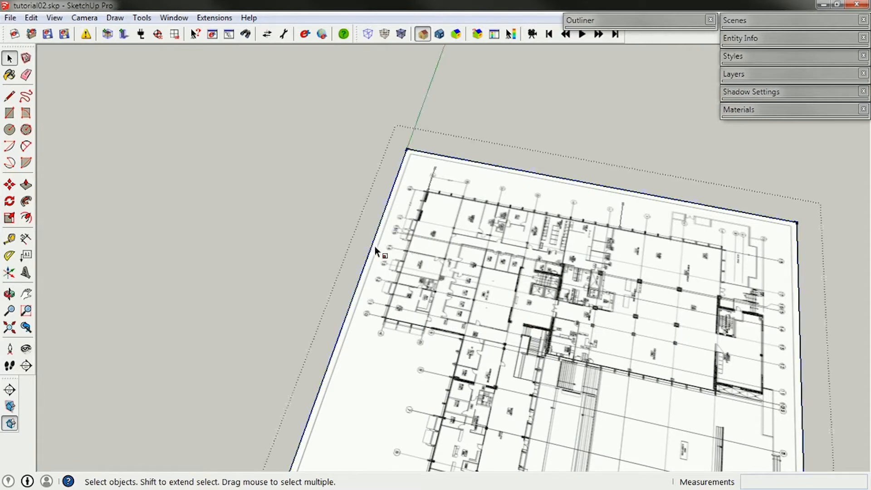
# Inside the plan group, move the outer edge beside grid A inward along the red axis onto the drawn reference line, and close the group
pyautogui.press('m')
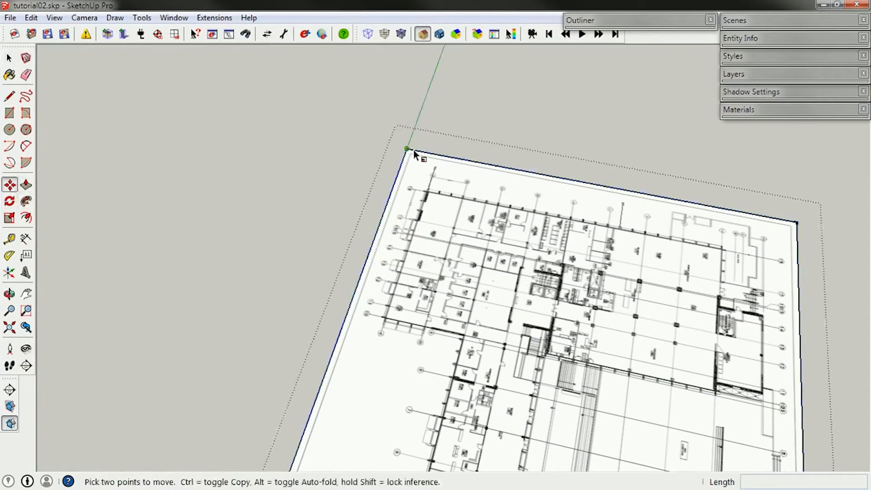
pyautogui.click(413, 152)
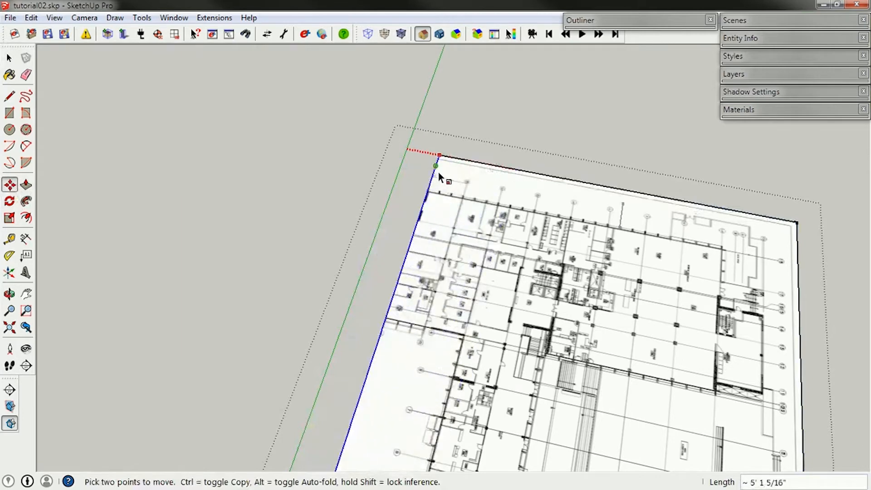
pyautogui.click(467, 186)
pyautogui.press('space')
pyautogui.click(323, 136)
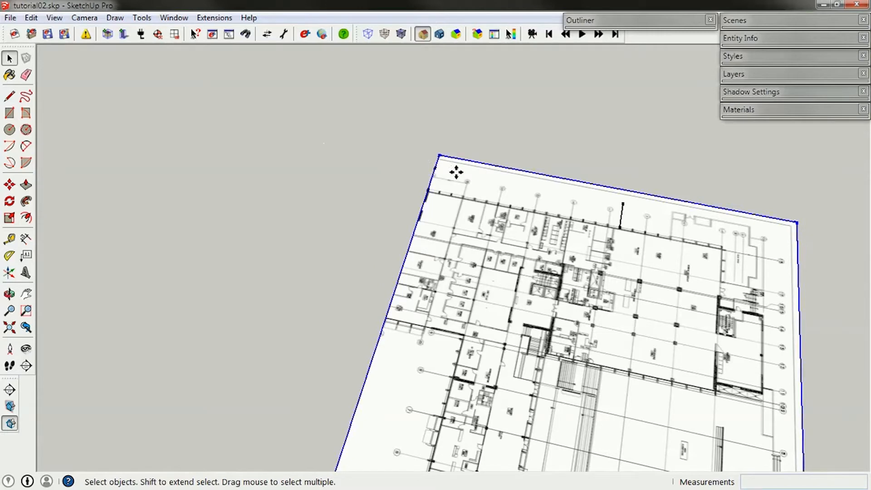
# Scale the floor plan group up uniformly from its corner so the A–B grid spacing matches the 28' reference lines
pyautogui.click(9, 218)
pyautogui.moveTo(798, 222)
pyautogui.mouseDown()
pyautogui.moveTo(829, 184)
pyautogui.moveTo(764, 206)
pyautogui.moveTo(647, 271)
pyautogui.moveTo(579, 274)
pyautogui.moveTo(682, 227)
pyautogui.moveTo(759, 177)
pyautogui.moveTo(781, 175)
pyautogui.moveTo(768, 196)
pyautogui.moveTo(830, 148)
pyautogui.moveTo(839, 111)
pyautogui.moveTo(632, 260)
pyautogui.moveTo(564, 286)
pyautogui.moveTo(538, 277)
pyautogui.moveTo(754, 157)
pyautogui.moveTo(714, 206)
pyautogui.mouseUp()
pyautogui.scroll(-5, 583, 273)
pyautogui.scroll(-8, 632, 259)
pyautogui.press('space')
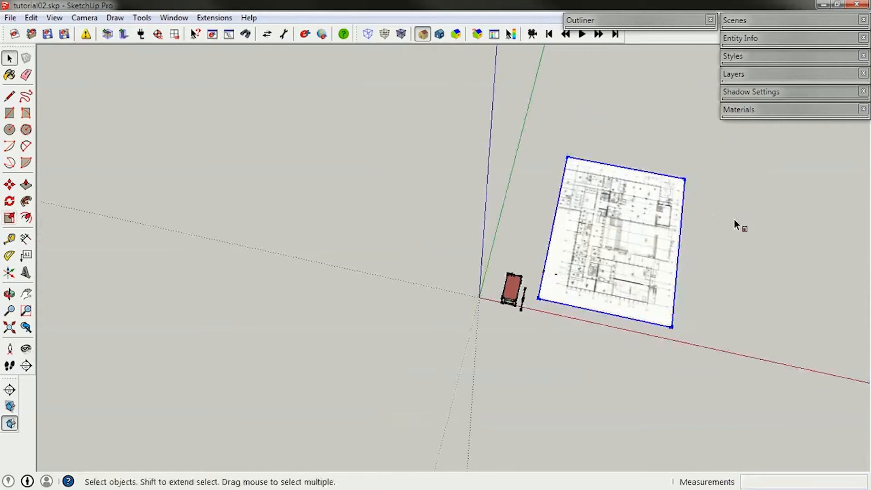
# Move the floor plan group from its far corner along the green axis so grid bubbles A and B sit beside the reference lines
pyautogui.scroll(4, 714, 190)
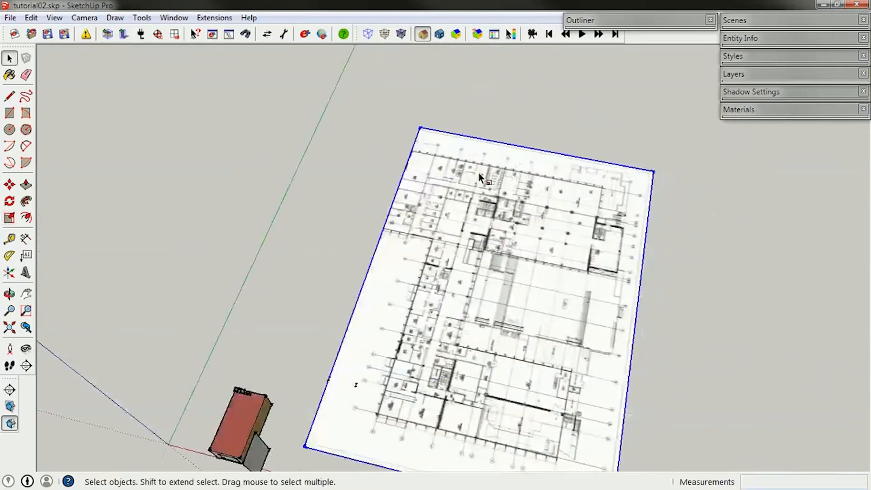
pyautogui.scroll(-2, 480, 178)
pyautogui.moveTo(480, 177); pyautogui.dragTo(425, 203, button='middle')
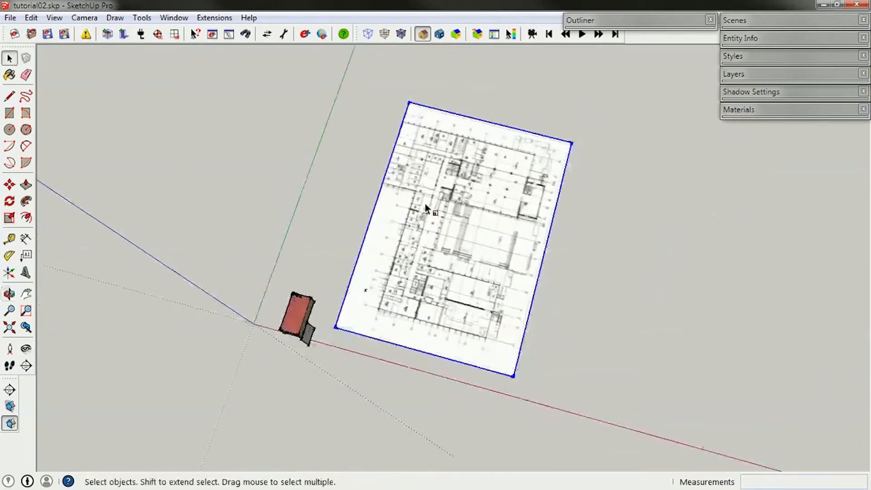
pyautogui.press('m')
pyautogui.click(410, 103)
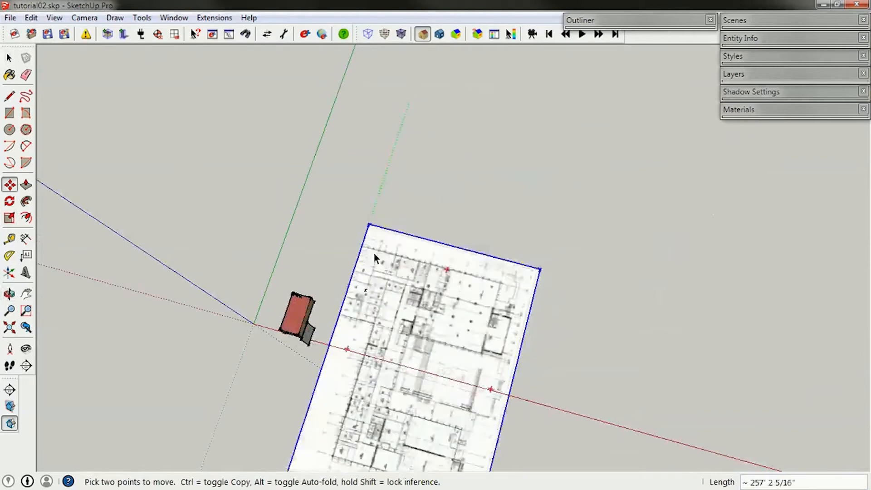
pyautogui.click(354, 272)
pyautogui.press('space')
pyautogui.scroll(6, 351, 294)
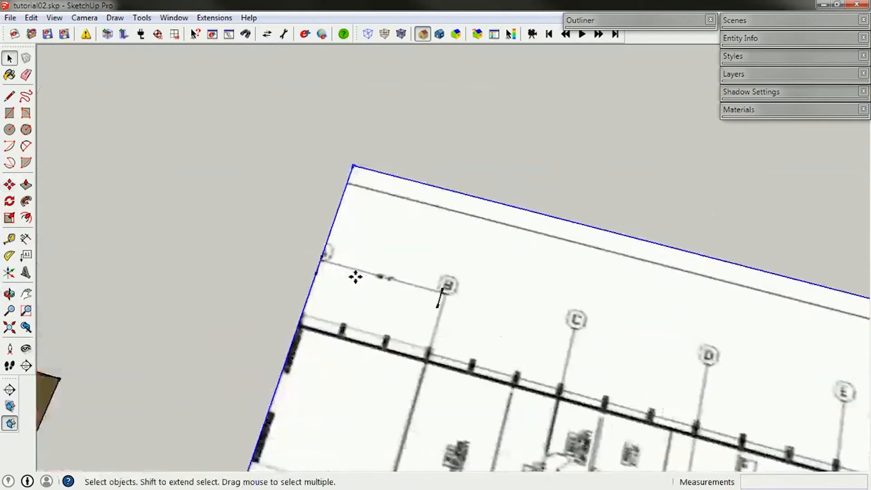
# Scale the floor plan group uniformly by a slight amount from its far corner so grid line B matches its reference line
pyautogui.scroll(-5, 251, 218)
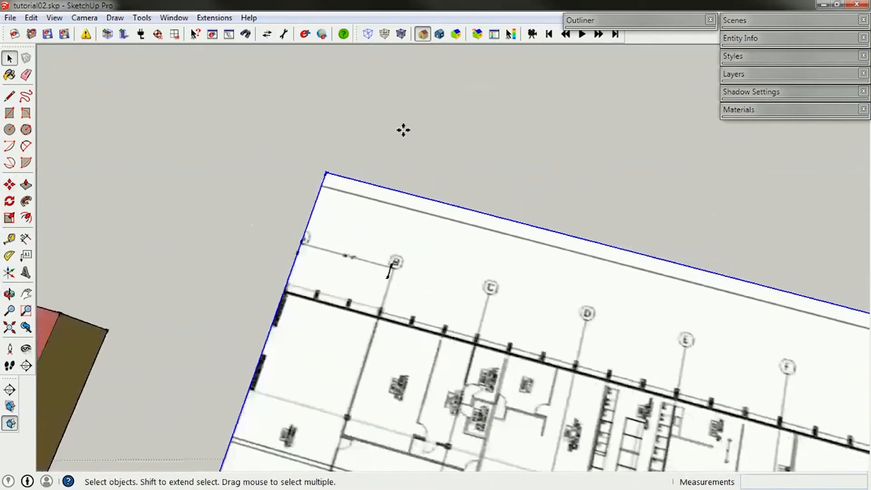
pyautogui.press('s')
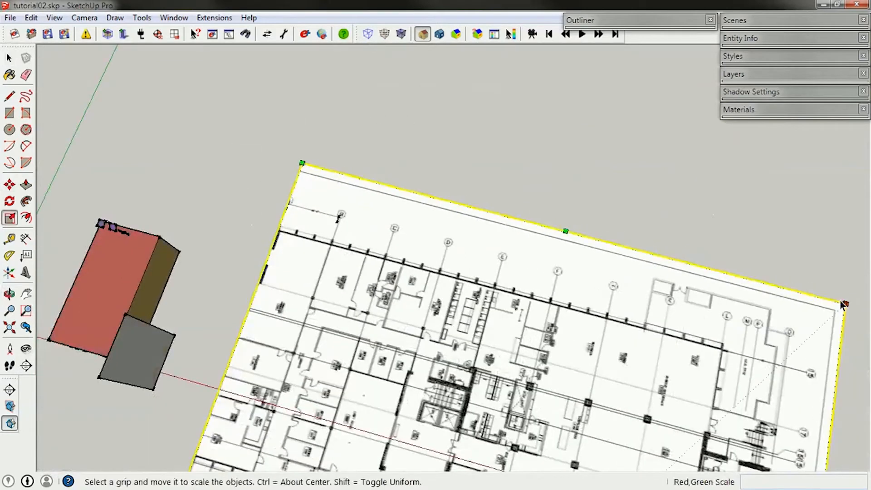
pyautogui.moveTo(843, 304); pyautogui.dragTo(835, 316)
pyautogui.press('space')
pyautogui.scroll(5, 348, 233)
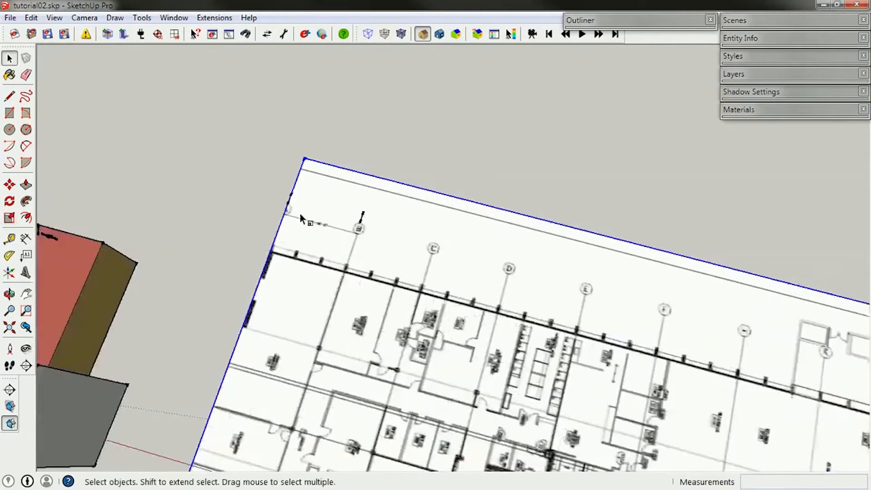
pyautogui.scroll(-5, 358, 225)
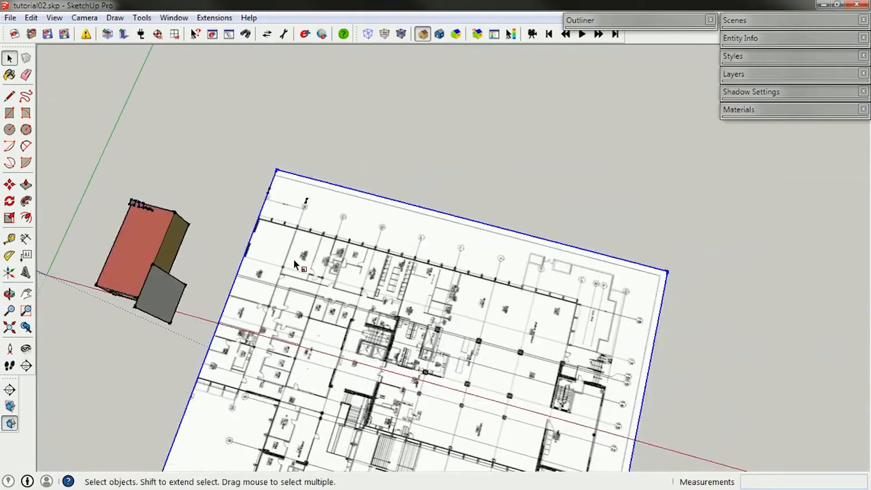
# Inside the plan group, move the edge beside grid A outward along the red axis to uncover the cropped drawing, and close the group
pyautogui.moveTo(306, 287); pyautogui.dragTo(419, 162, button='middle')
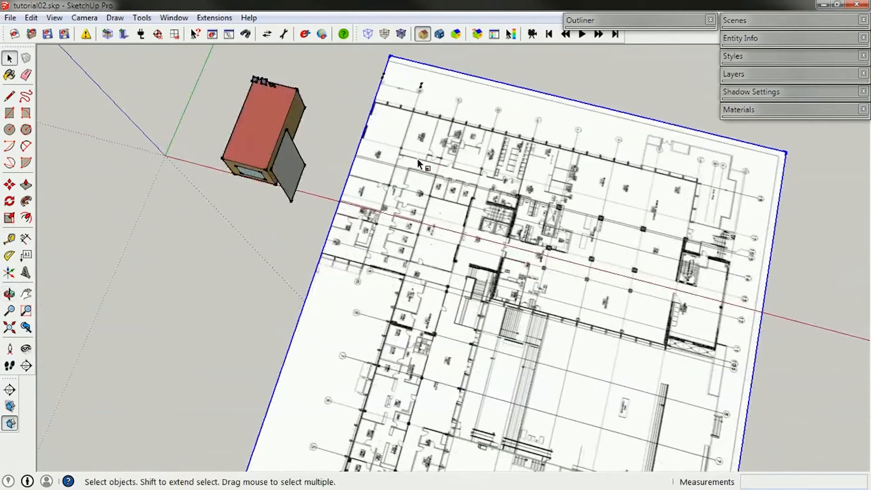
pyautogui.scroll(-3, 417, 163)
pyautogui.scroll(6, 384, 128)
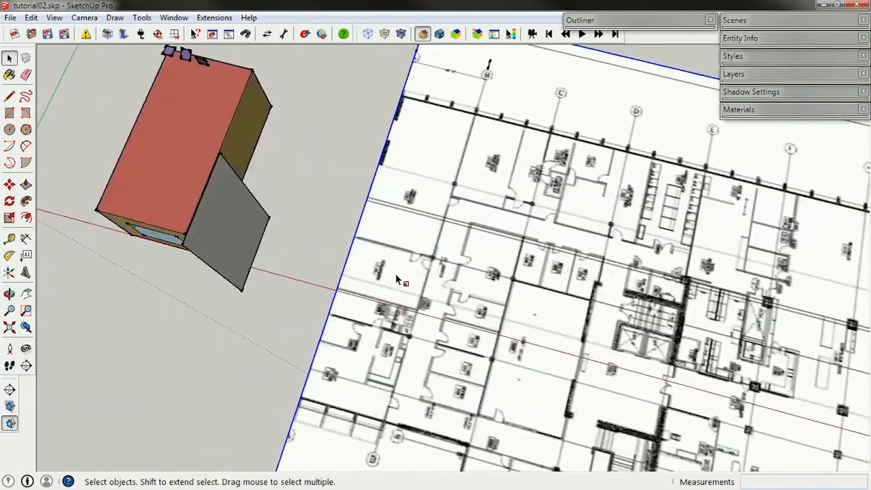
pyautogui.scroll(1, 382, 84)
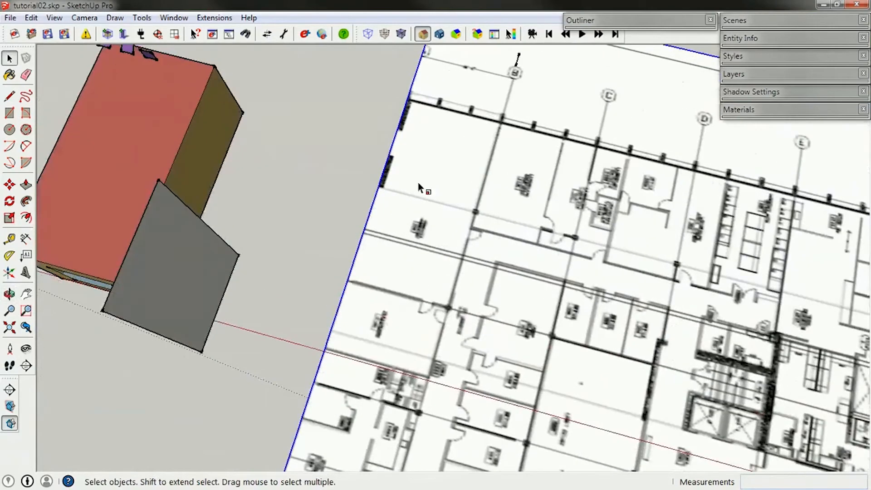
pyautogui.doubleClick(405, 120)
pyautogui.press('m')
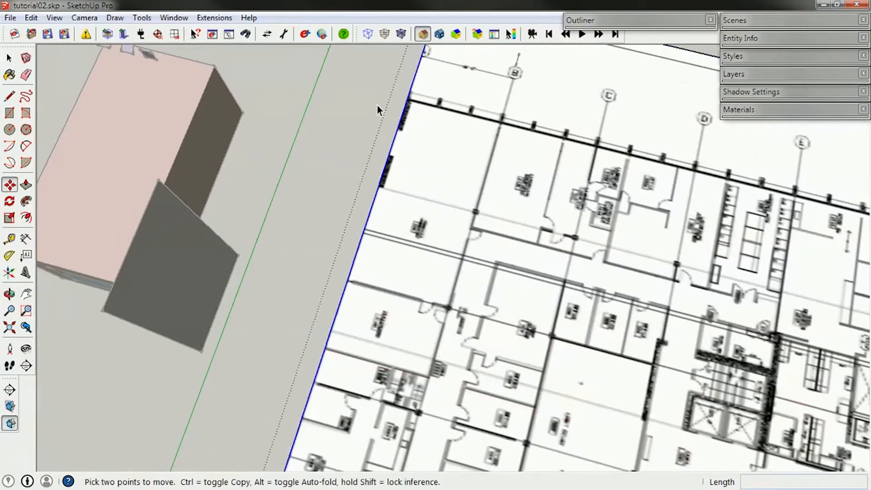
pyautogui.click(377, 106)
pyautogui.click(294, 94)
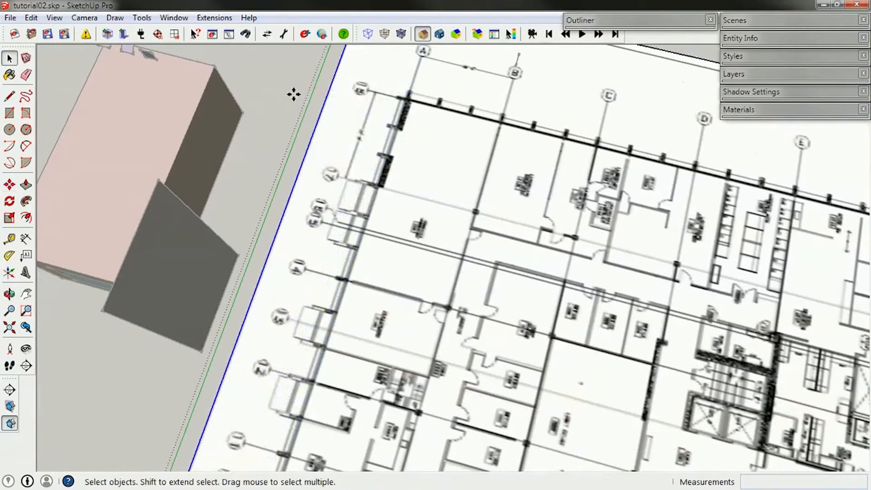
pyautogui.click(285, 72)
# Select the reference lines near grid bubbles A and B and delete them
pyautogui.scroll(-2, 426, 272)
pyautogui.moveTo(404, 74); pyautogui.dragTo(529, 150)
pyautogui.press('Delete')
pyautogui.scroll(2, 424, 160)
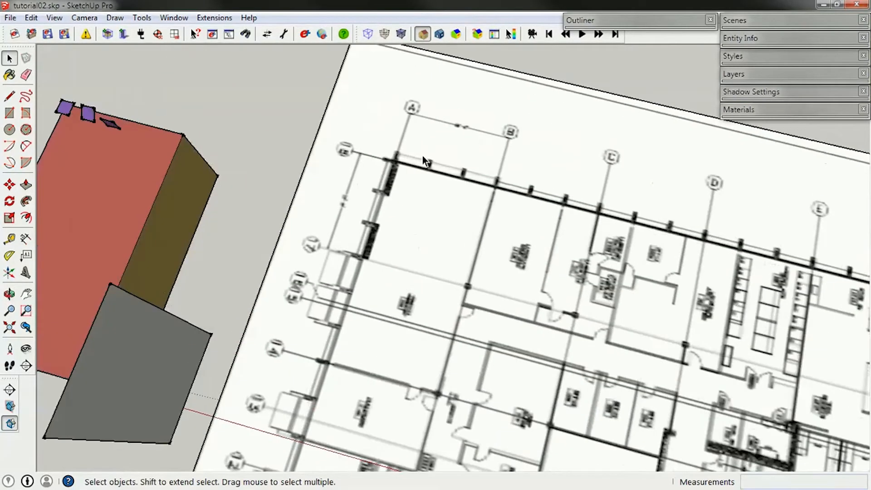
# Measure the spacing between grid lines A and B on the scaled floor plan with the Tape Measure
pyautogui.click(10, 240)
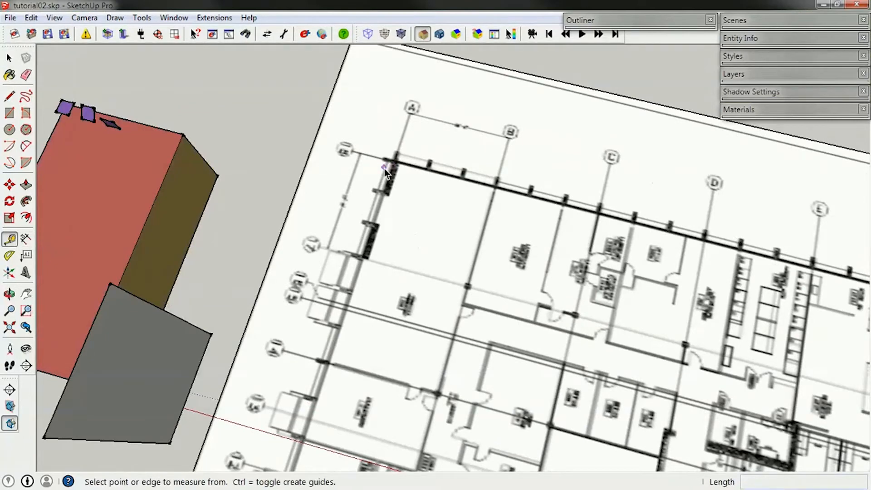
pyautogui.click(411, 113)
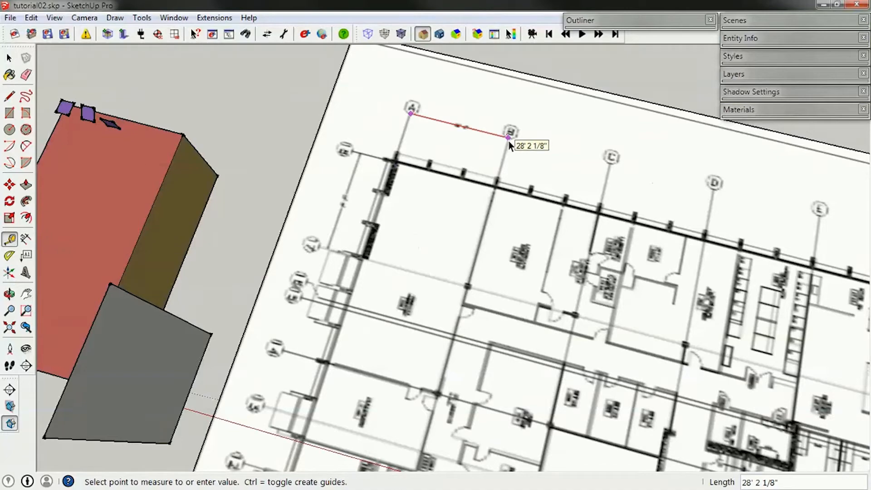
pyautogui.press('space')
# Move the red-roofed box group by its lower corner onto the plan's outer wall corner at grid A, within the building outline
pyautogui.scroll(-5, 412, 170)
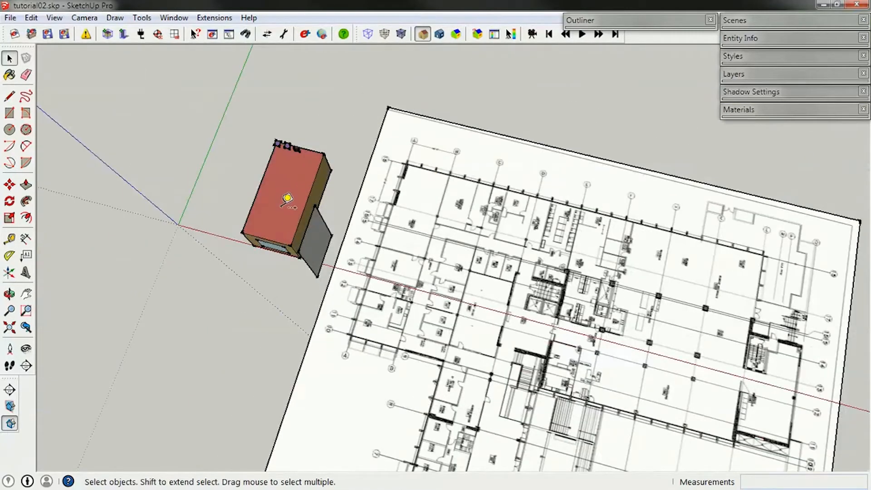
pyautogui.click(290, 195)
pyautogui.scroll(3, 287, 194)
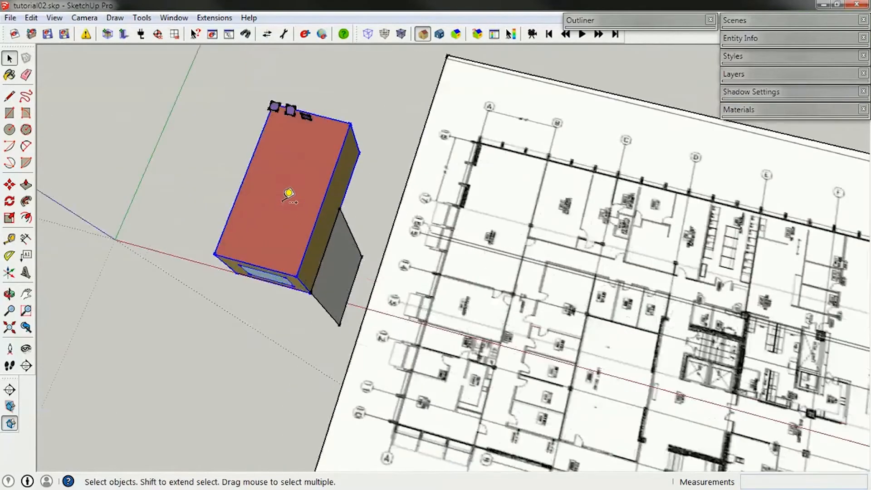
pyautogui.moveTo(308, 234); pyautogui.dragTo(177, 184, button='middle')
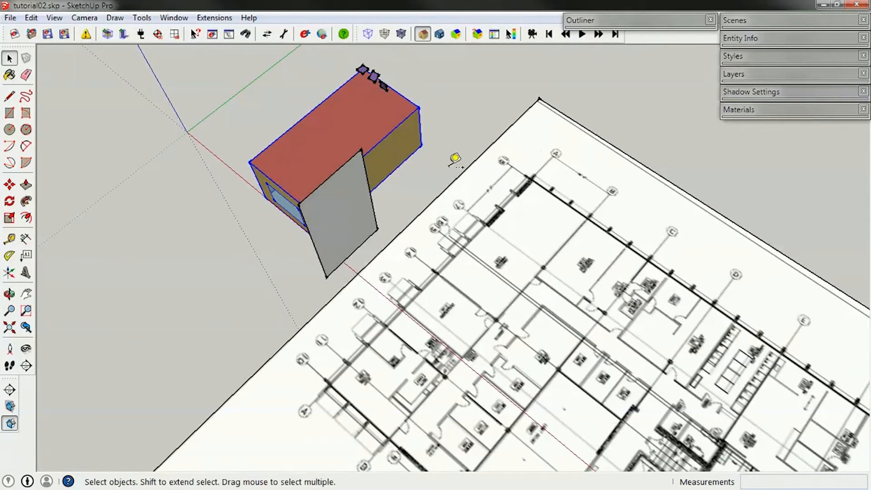
pyautogui.press('m')
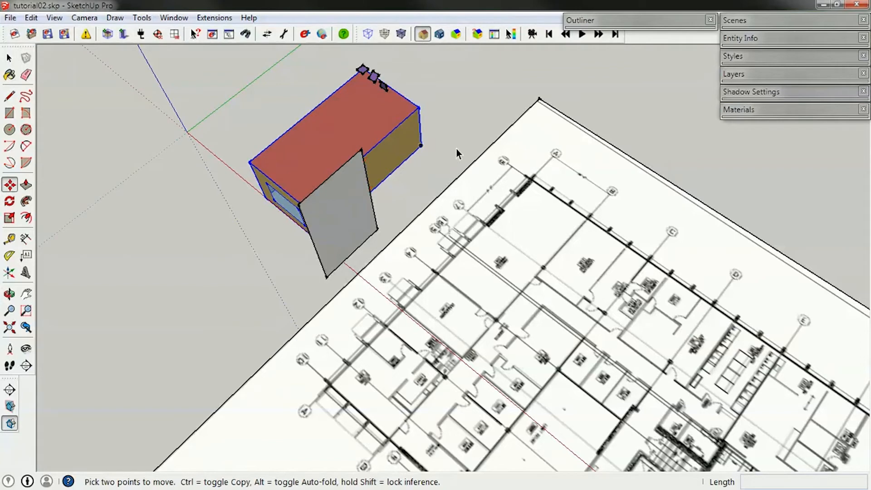
pyautogui.click(422, 147)
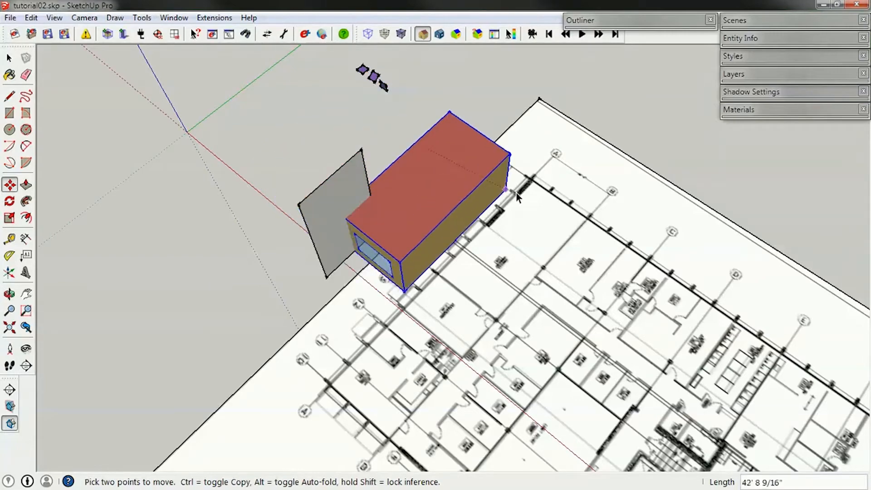
pyautogui.scroll(5, 585, 218)
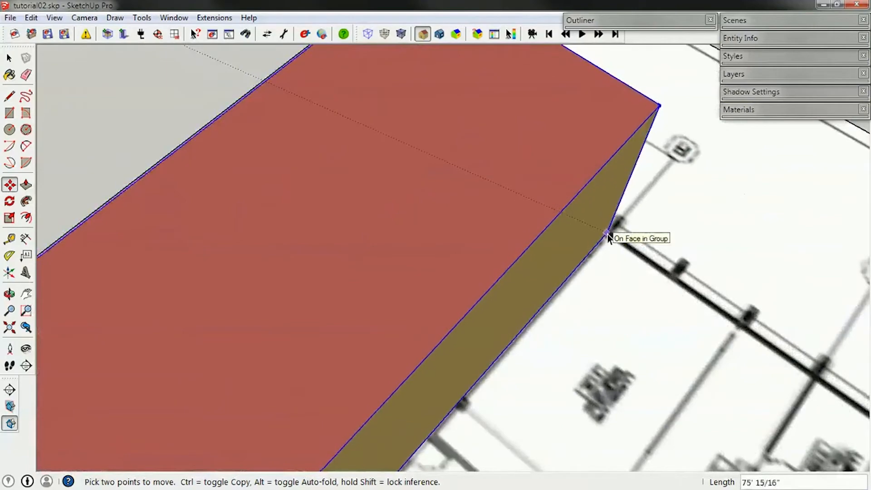
pyautogui.moveTo(608, 235); pyautogui.dragTo(290, 227, button='middle')
pyautogui.scroll(-6, 284, 250)
pyautogui.moveTo(319, 256); pyautogui.dragTo(273, 265, button='middle')
# Inside the box group, push the long windowless face beside grid A slightly inward to the plan's wall line, and close the group
pyautogui.moveTo(592, 174); pyautogui.dragTo(3, 158, button='middle')
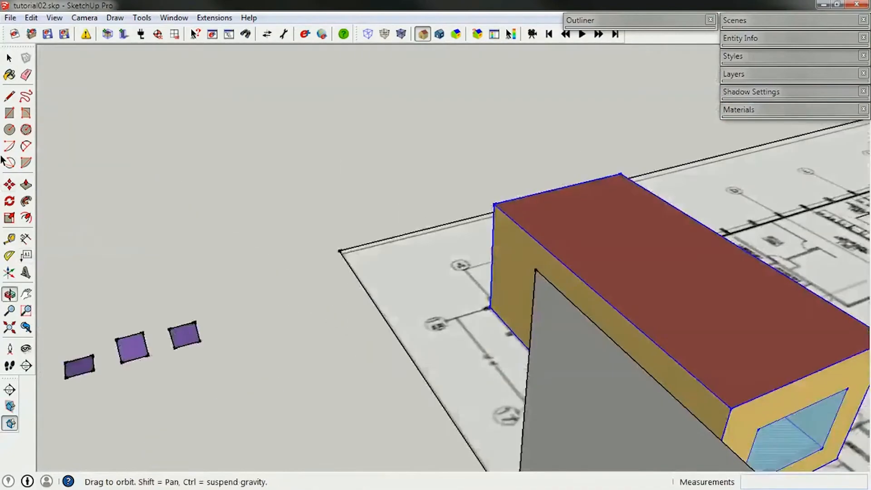
pyautogui.moveTo(467, 277); pyautogui.dragTo(287, 363, button='middle')
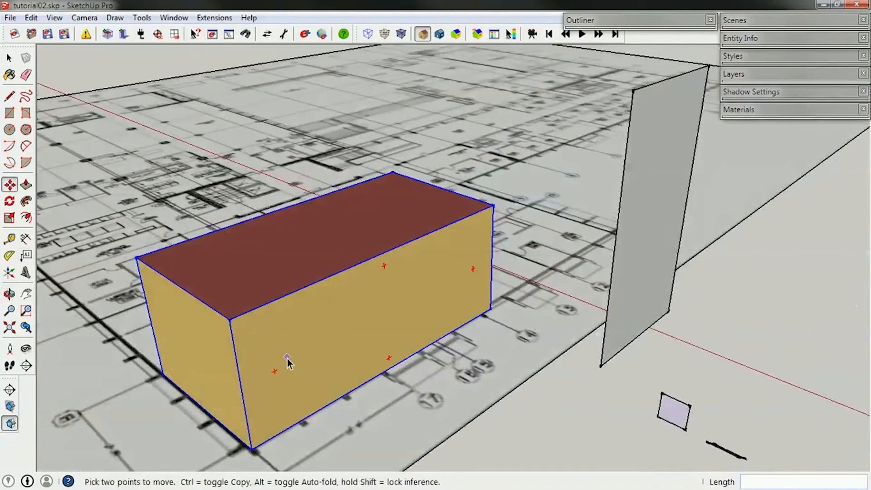
pyautogui.press('space')
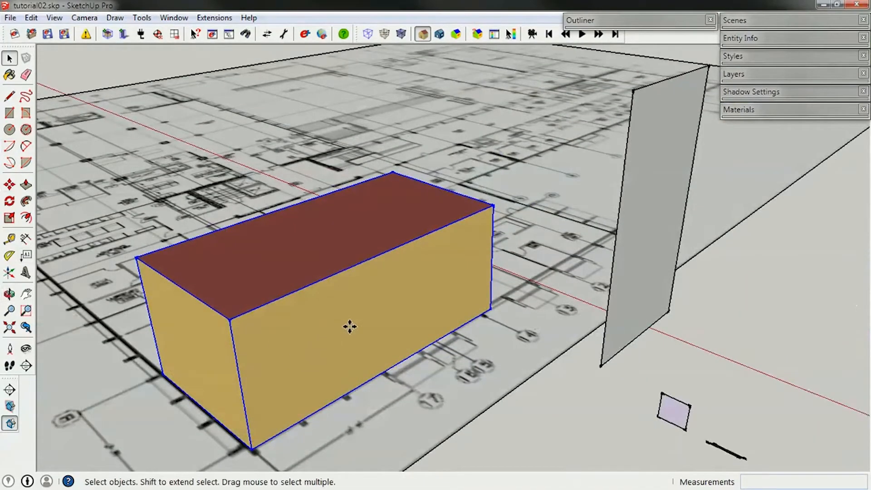
pyautogui.doubleClick(350, 327)
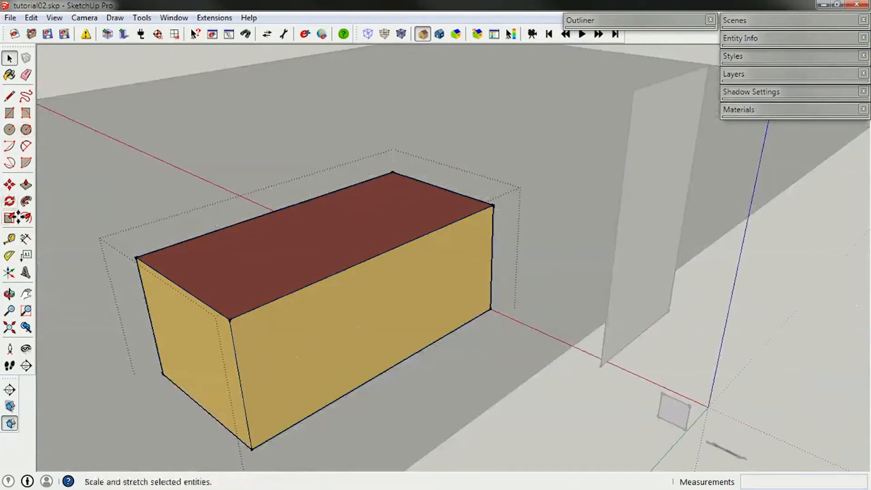
pyautogui.click(26, 184)
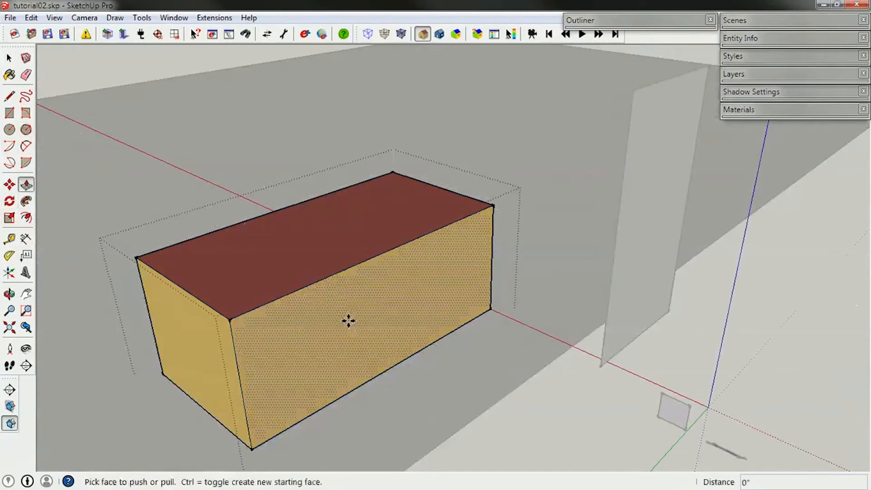
pyautogui.moveTo(347, 320)
pyautogui.mouseDown()
pyautogui.moveTo(309, 323)
pyautogui.moveTo(361, 344)
pyautogui.moveTo(281, 325)
pyautogui.moveTo(330, 337)
pyautogui.mouseUp()
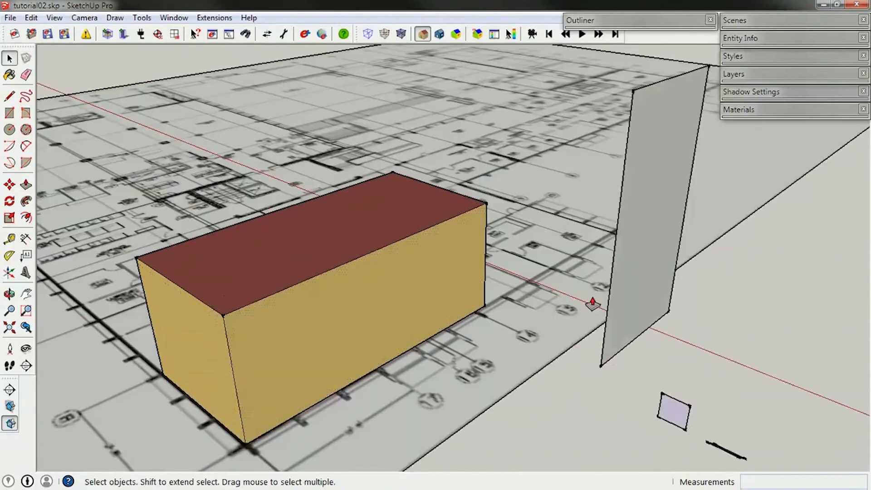
# Examine how the box's lower corner and edges line up with the wall lines at grid A, opening and closing the box group
pyautogui.scroll(3, 599, 258)
pyautogui.press('o')
pyautogui.moveTo(451, 322); pyautogui.dragTo(443, 401, button='middle')
pyautogui.scroll(5, 413, 324)
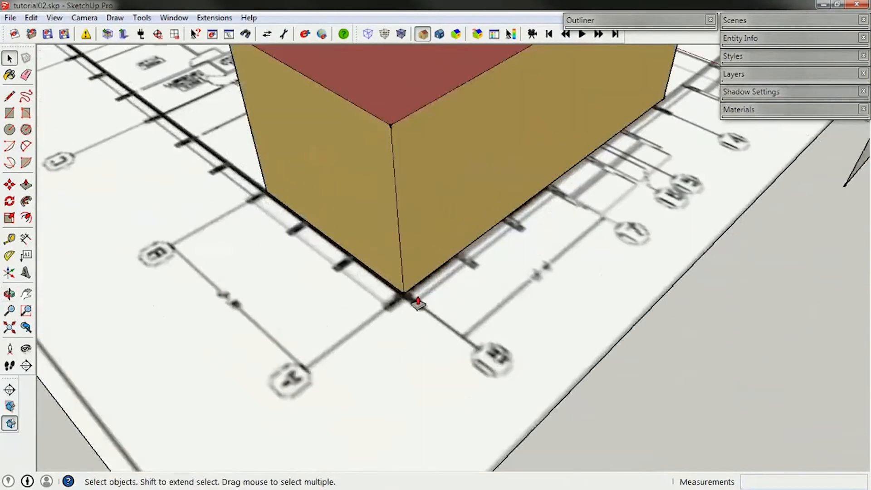
pyautogui.scroll(-5, 417, 303)
pyautogui.moveTo(465, 305); pyautogui.dragTo(466, 305, button='middle')
pyautogui.click(447, 243)
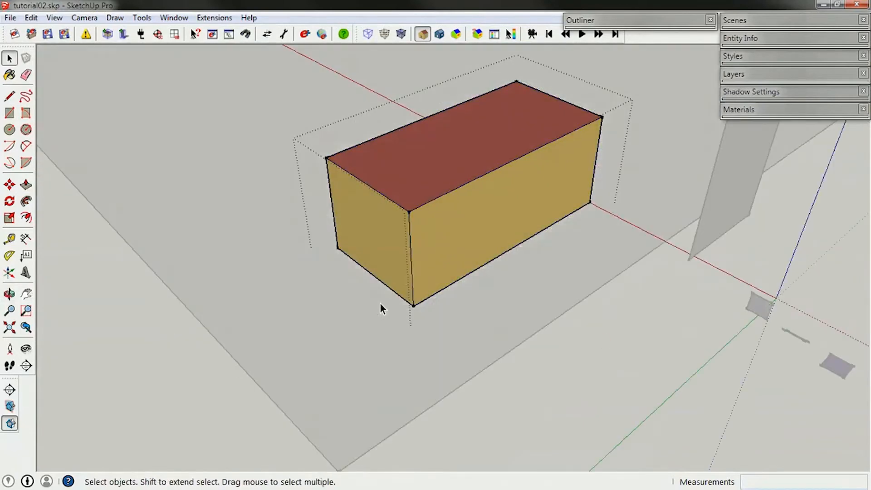
pyautogui.click(647, 404)
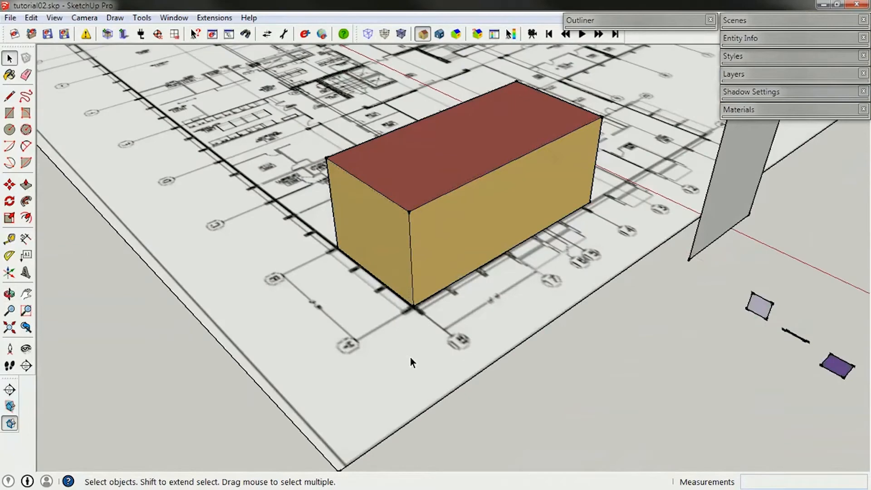
# Draw a line from the box's lower corner along grid line A out past the edge of the floor plan
pyautogui.click(9, 96)
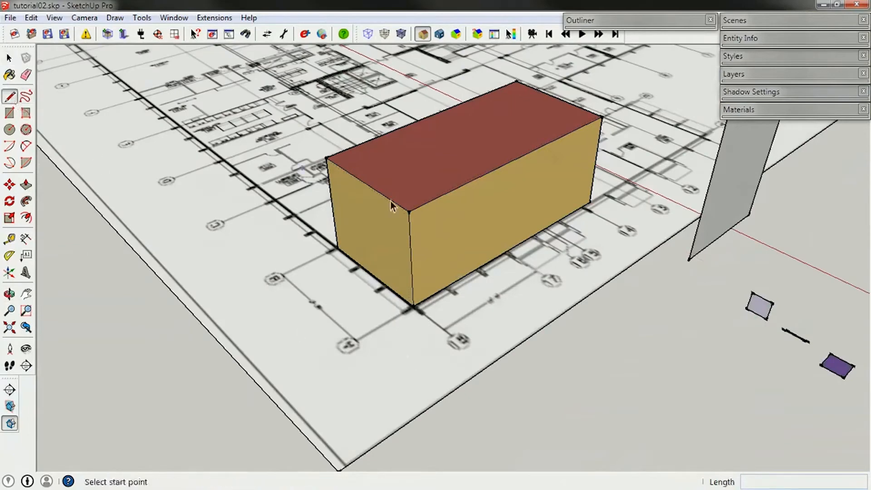
pyautogui.click(414, 305)
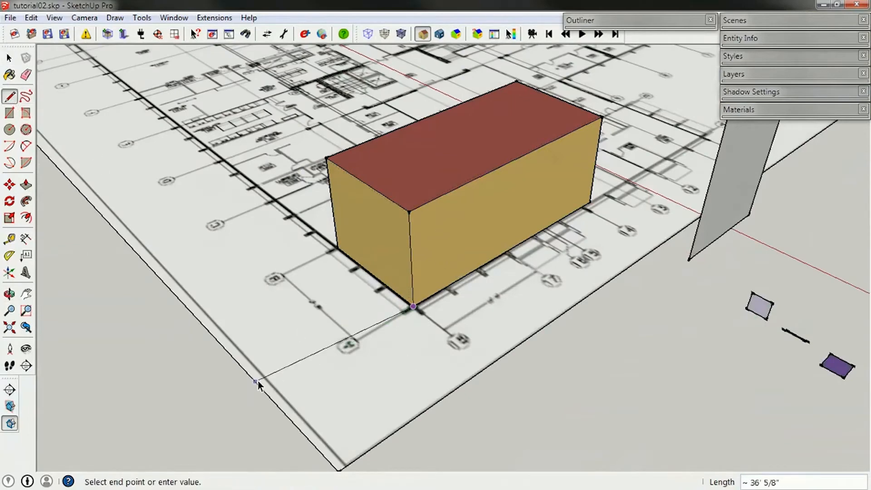
pyautogui.click(226, 417)
pyautogui.press('space')
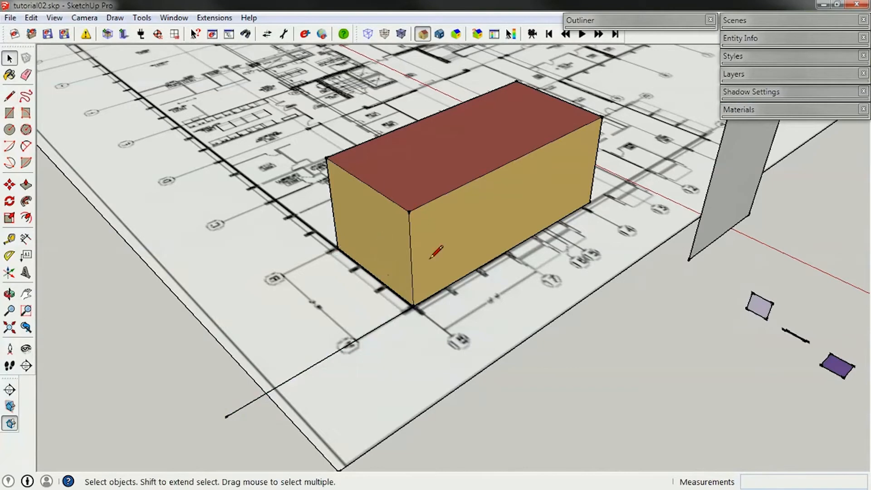
# Inside the box group, align the long face with the reference line along grid A, close the group and delete that line
pyautogui.doubleClick(445, 258)
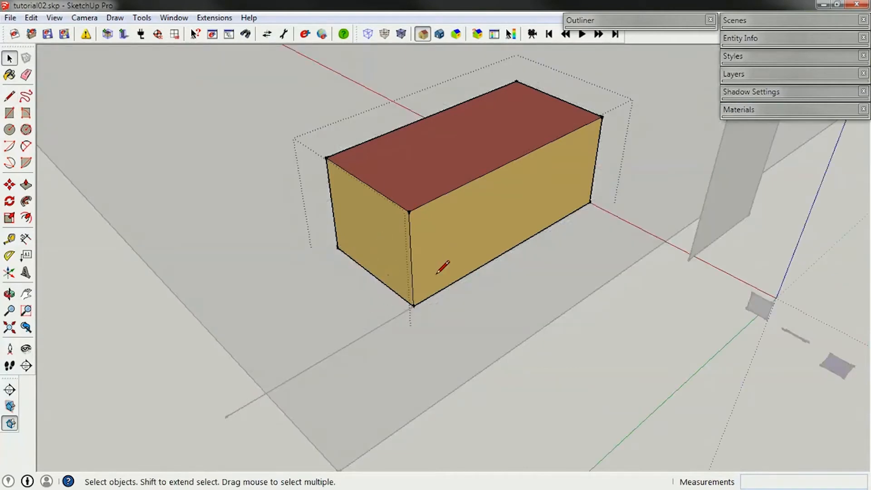
pyautogui.press('p')
pyautogui.click(436, 275)
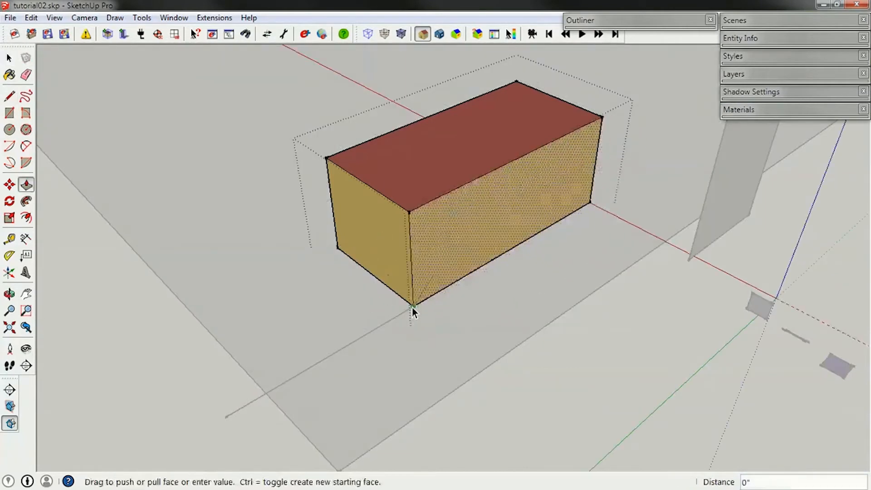
pyautogui.click(414, 307)
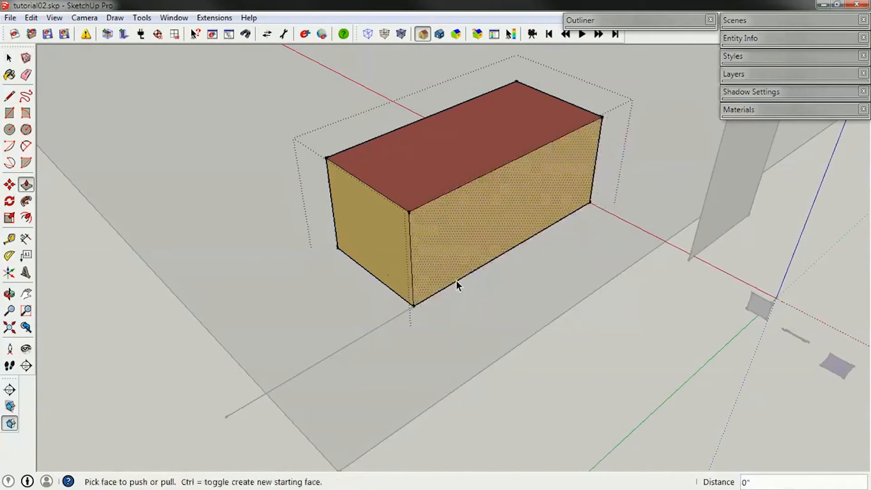
pyautogui.press('space')
pyautogui.click(579, 375)
pyautogui.click(276, 388)
pyautogui.press('Delete')
# Draw a line from the box's lower edge at the windowed end along grid line 14 out past the plan's edge
pyautogui.moveTo(769, 168); pyautogui.dragTo(383, 132, button='middle')
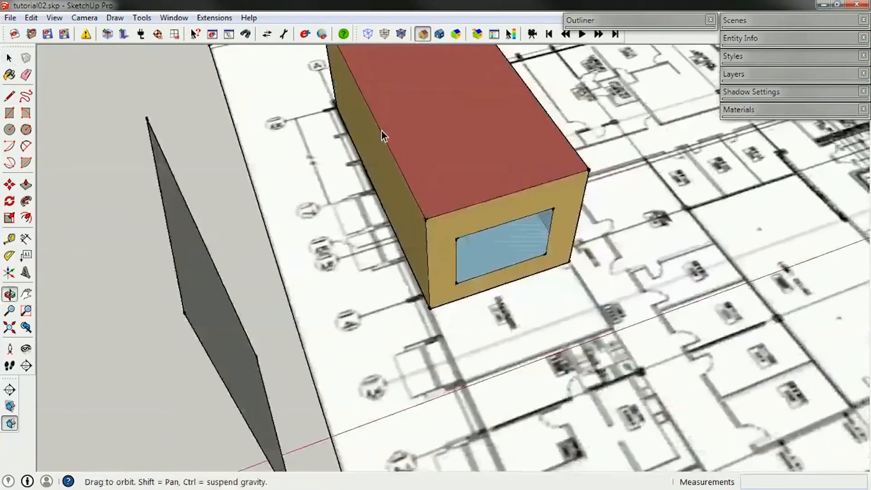
pyautogui.scroll(3, 465, 238)
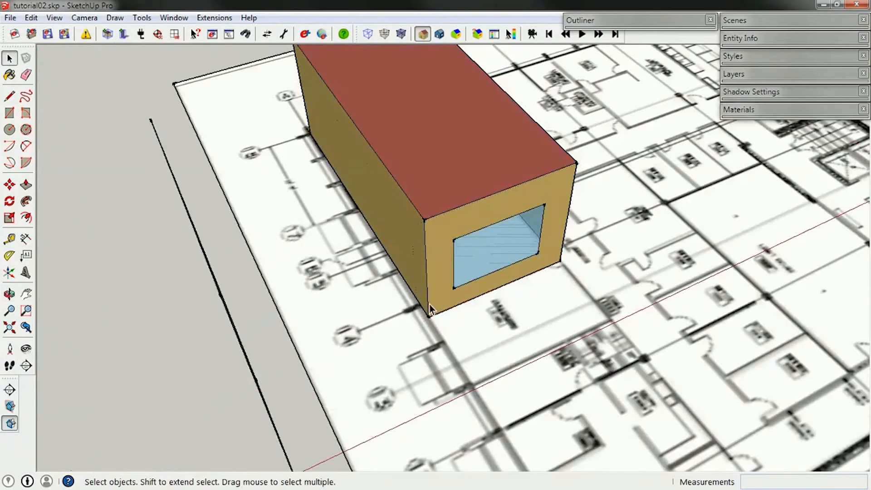
pyautogui.press('l')
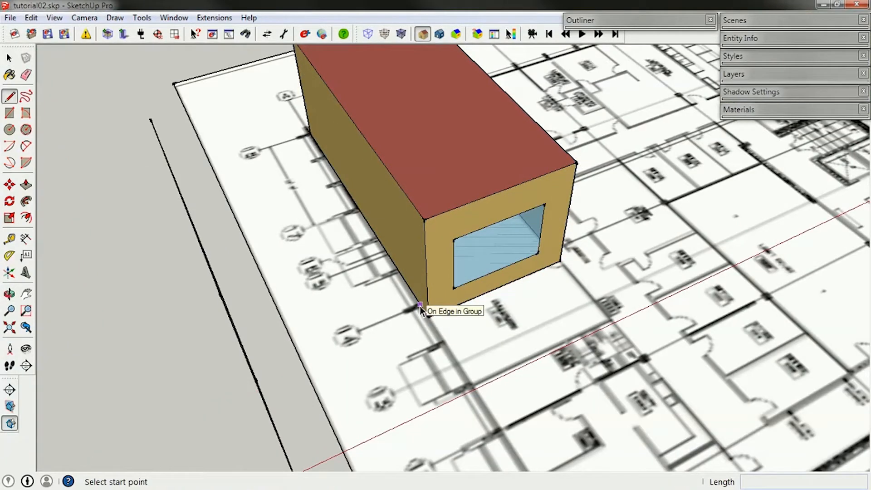
pyautogui.click(420, 305)
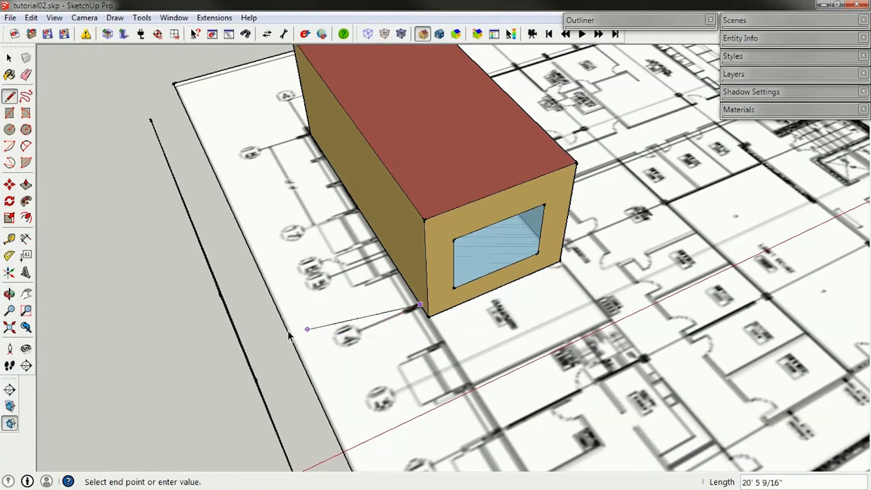
pyautogui.click(220, 387)
pyautogui.press('space')
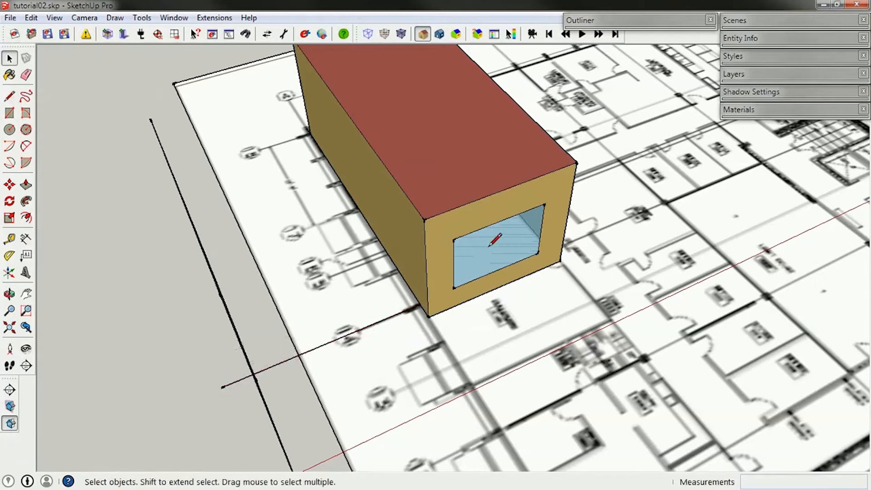
# Inside the box group, push the windowed end face back to the new reference line at grid 14
pyautogui.doubleClick(416, 241)
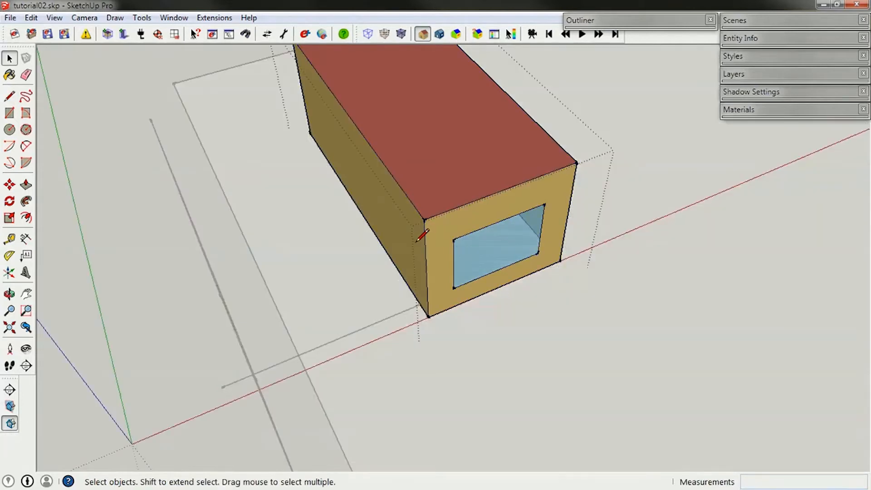
pyautogui.press('p')
pyautogui.moveTo(438, 253); pyautogui.dragTo(410, 308)
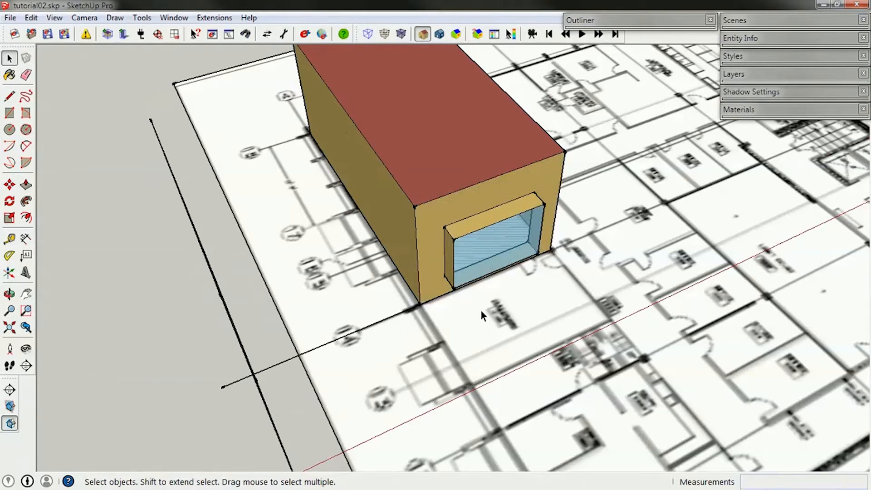
# Inside the box group, delete the glass along with the top and far side edges of the protruding window
pyautogui.moveTo(480, 309); pyautogui.dragTo(442, 228, button='middle')
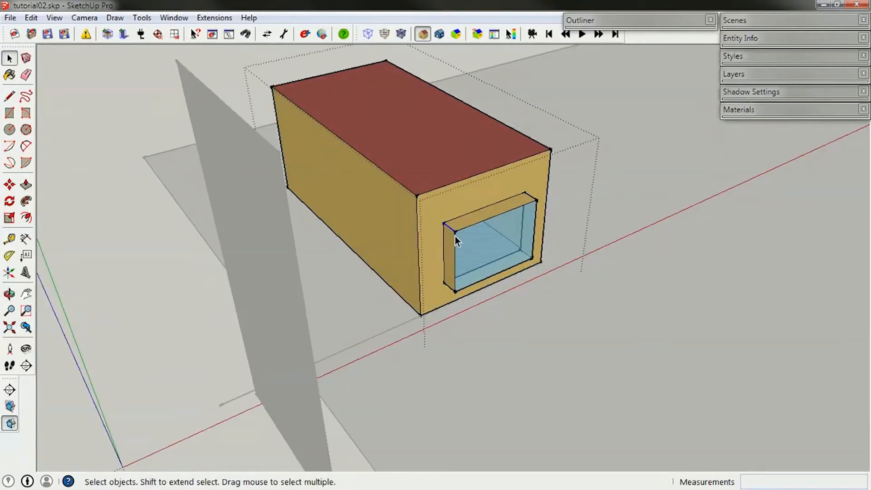
pyautogui.press('Delete')
pyautogui.press('Delete')
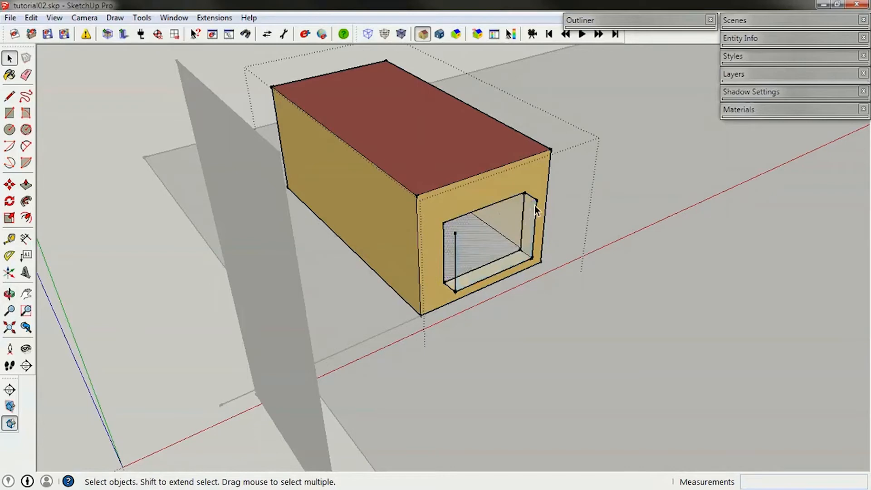
pyautogui.press('Delete')
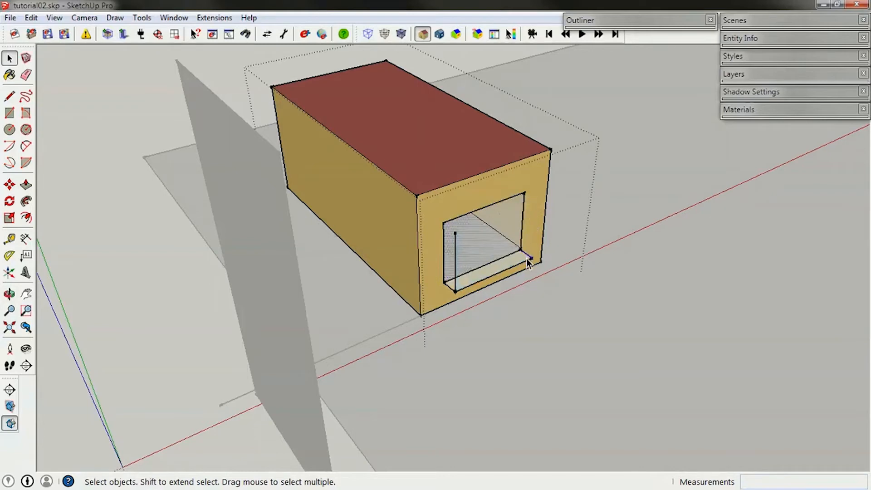
pyautogui.press('Delete')
pyautogui.click(492, 273)
pyautogui.press('Delete')
pyautogui.hotkey('ctrl', 'z')
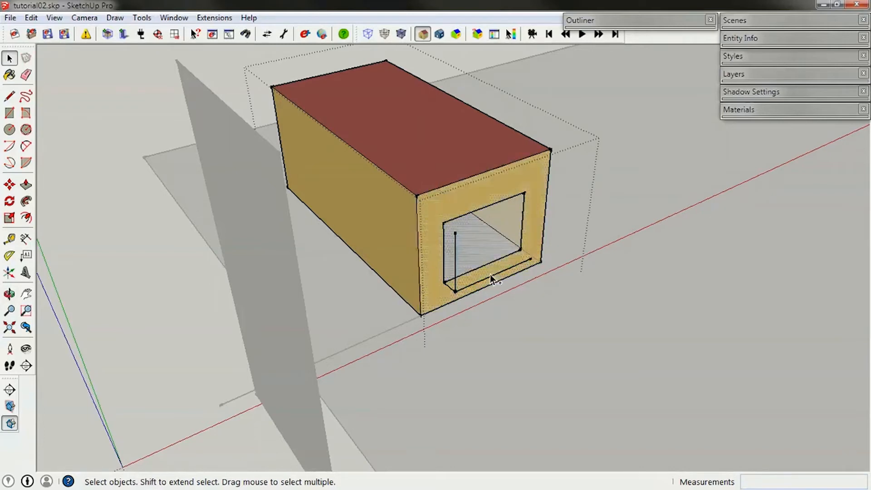
# Delete the remaining window edges to leave a plain end wall, and close the box group
pyautogui.press('Delete')
pyautogui.press('Delete')
pyautogui.click(451, 289)
pyautogui.press('Delete')
pyautogui.click(452, 280)
pyautogui.press('Delete')
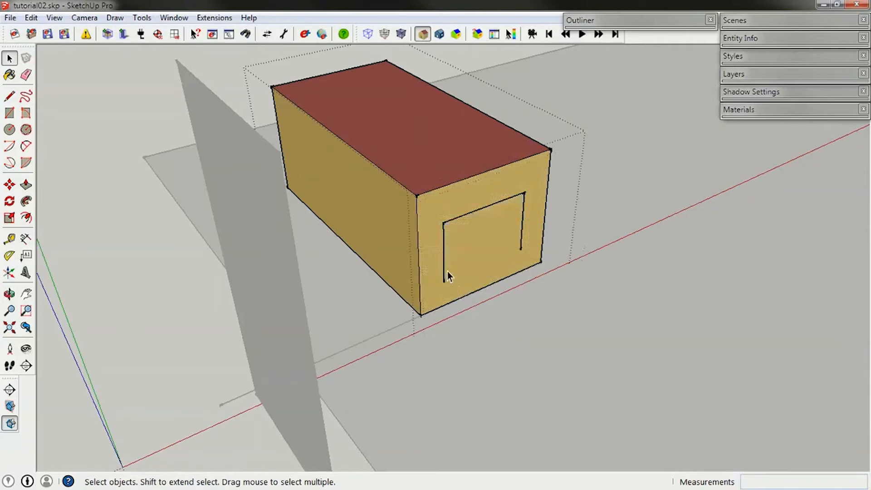
pyautogui.press('Delete')
pyautogui.click(456, 216)
pyautogui.press('Delete')
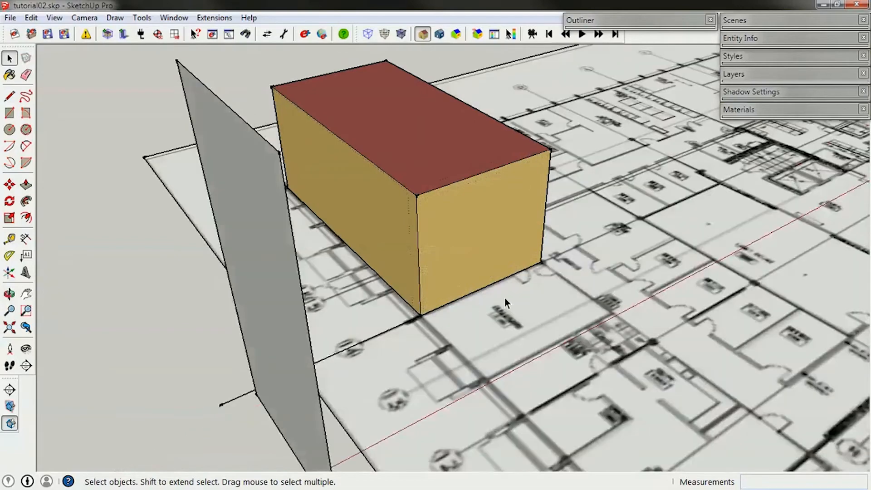
pyautogui.moveTo(504, 297); pyautogui.dragTo(599, 331, button='middle')
pyautogui.click(498, 259)
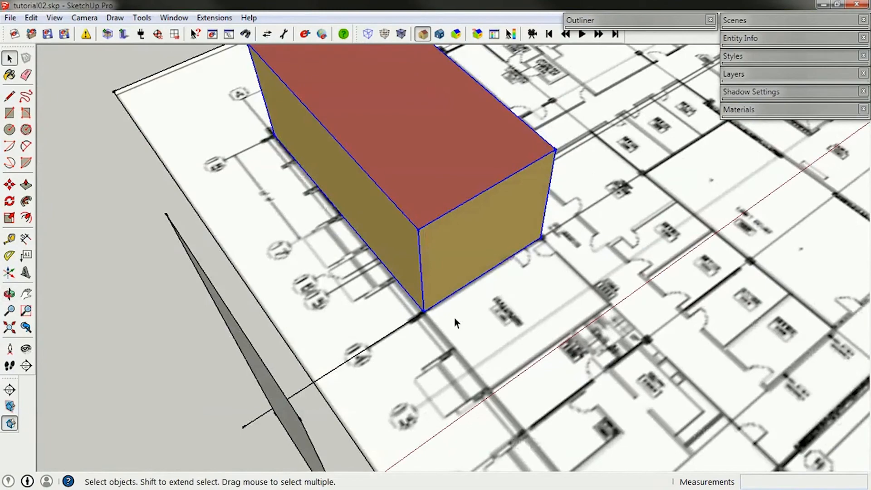
pyautogui.press('m')
pyautogui.click(428, 269)
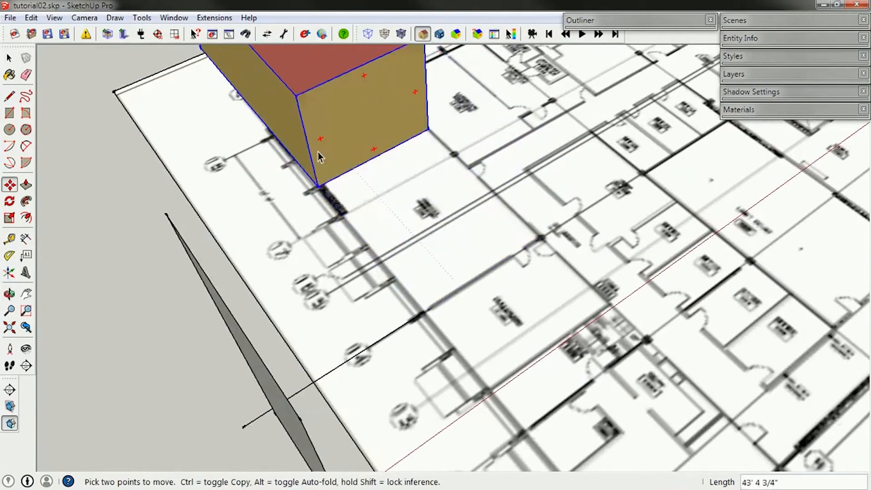
pyautogui.moveTo(235, 208); pyautogui.dragTo(262, 318, button='middle')
pyautogui.press('Escape')
# Examine from several sides how the box lines up with the plan's grid lines and exterior walls
pyautogui.moveTo(419, 313); pyautogui.dragTo(367, 143, button='middle')
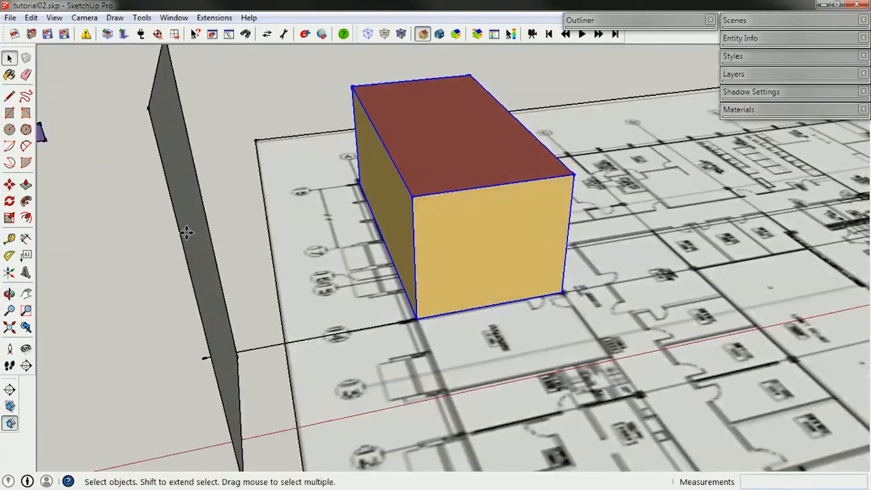
pyautogui.moveTo(515, 266); pyautogui.dragTo(558, 301, button='middle')
pyautogui.moveTo(543, 264); pyautogui.dragTo(711, 266, button='middle')
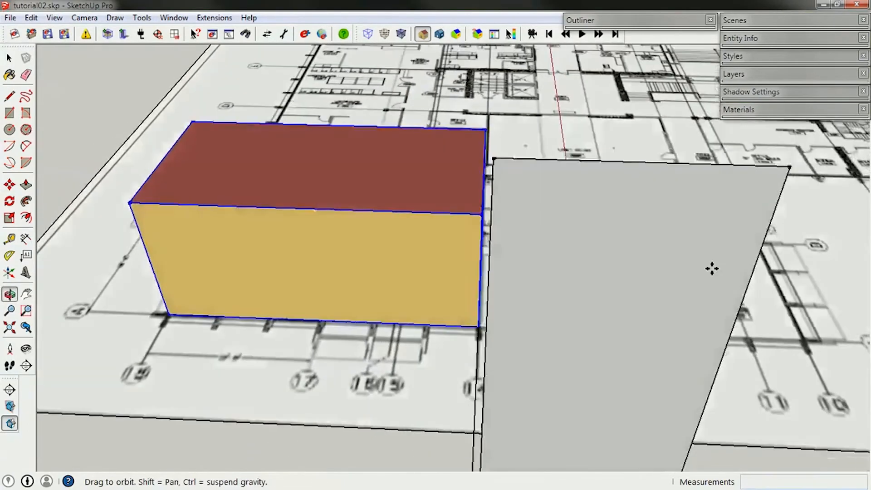
pyautogui.moveTo(239, 294); pyautogui.dragTo(435, 232, button='middle')
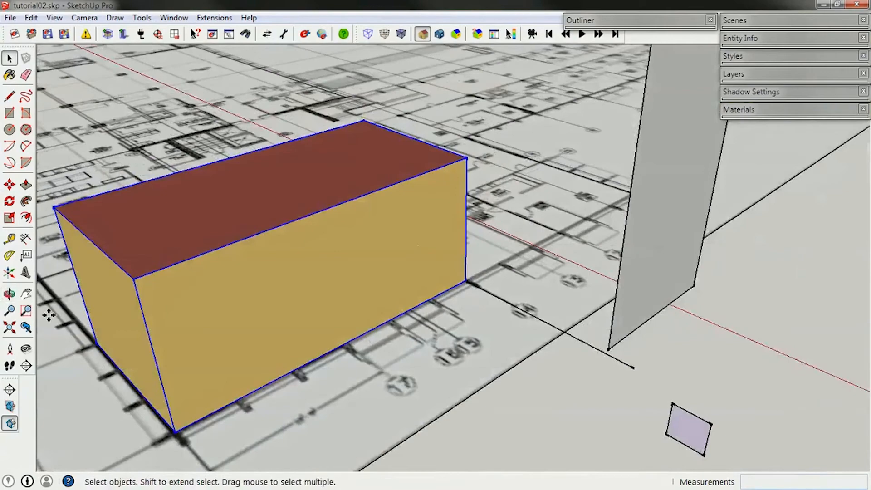
pyautogui.scroll(-3, 610, 231)
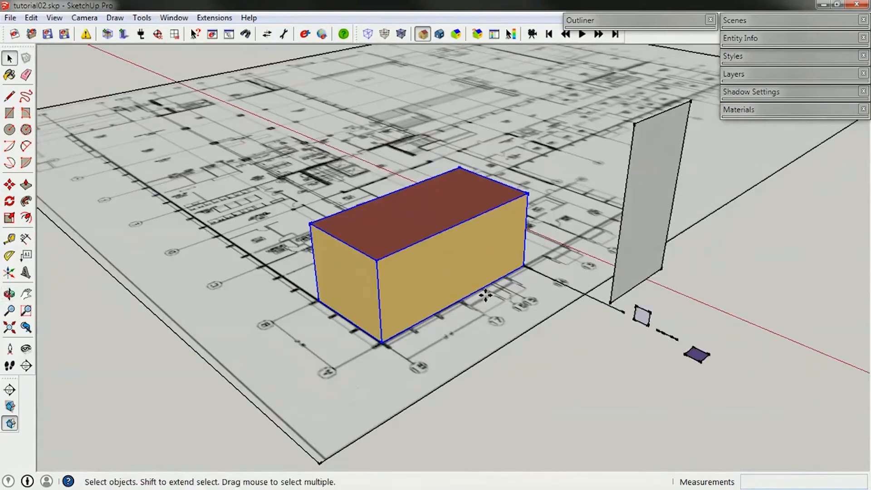
pyautogui.moveTo(481, 295); pyautogui.dragTo(525, 361, button='middle')
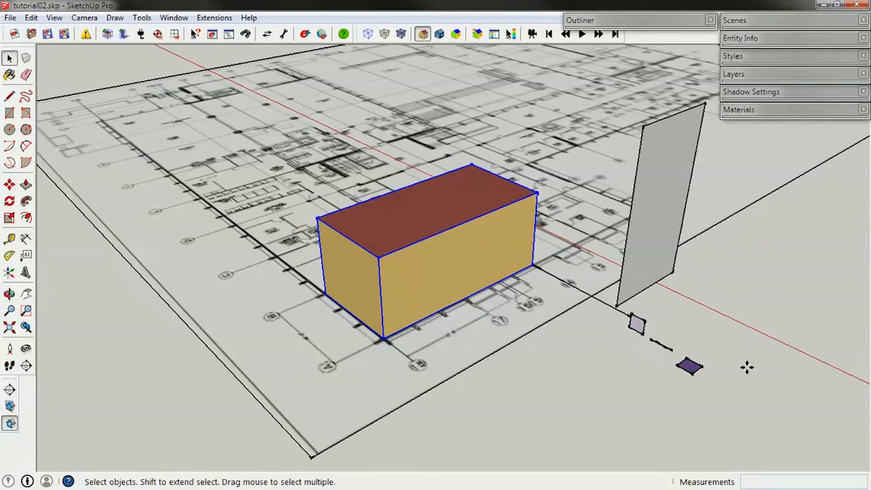
# Import the image x-elev-North Layout1 (1).jpg from the Documentation folder, placing it flat in front of the box
pyautogui.hotkey('alt', 'Tab')
pyautogui.moveTo(246, 184)
pyautogui.mouseDown()
pyautogui.moveTo(346, 220)
pyautogui.moveTo(445, 448)
pyautogui.mouseUp()
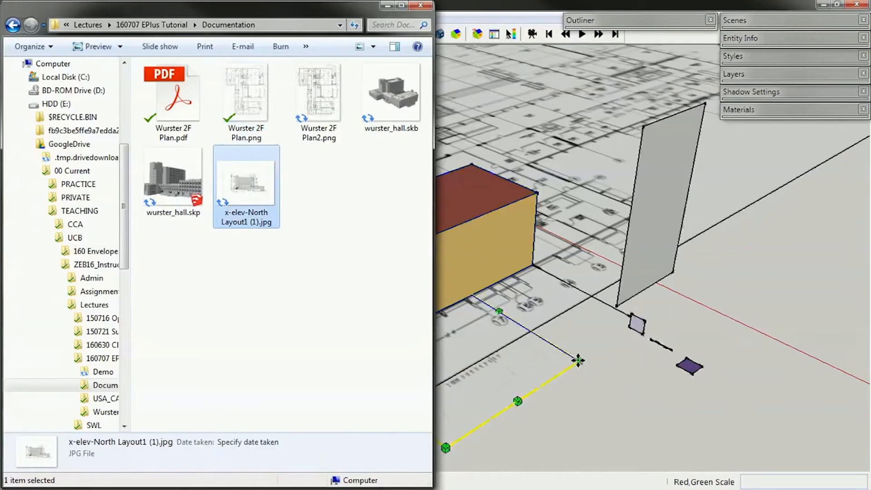
pyautogui.click(625, 377)
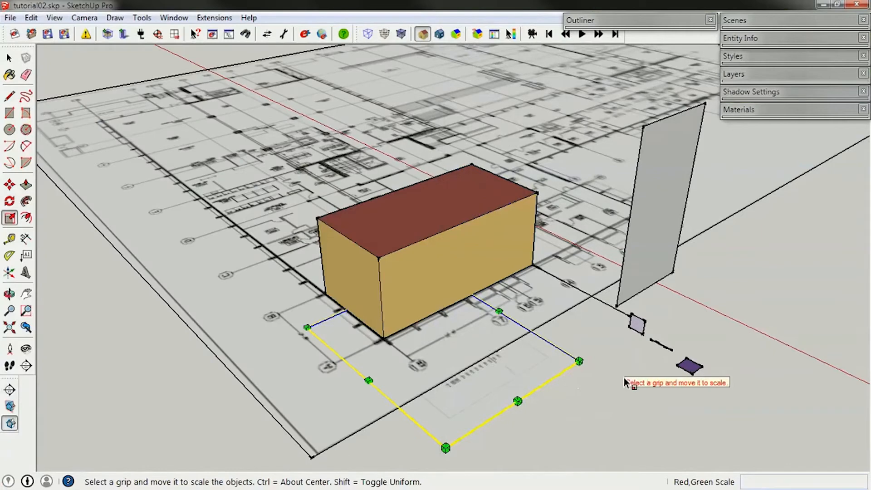
pyautogui.press('space')
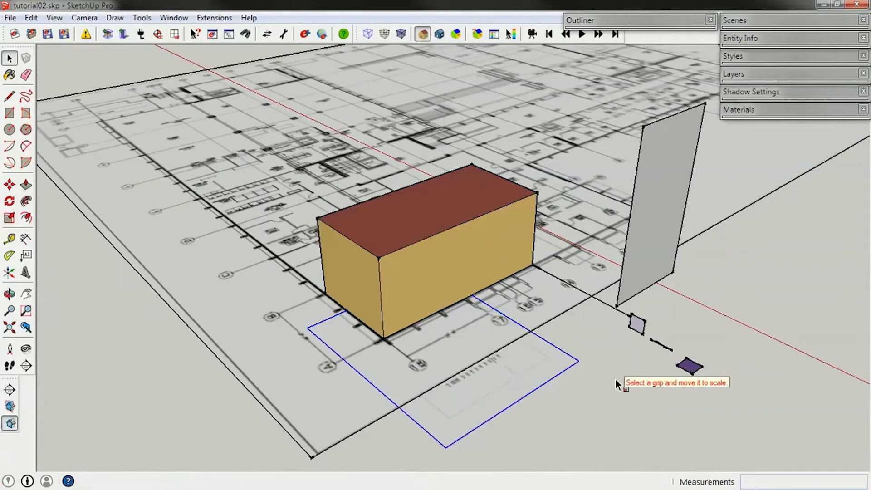
# Move the imported elevation image by its corner off the floor plan onto the empty ground beside it
pyautogui.scroll(-5, 590, 342)
pyautogui.press('m')
pyautogui.click(556, 363)
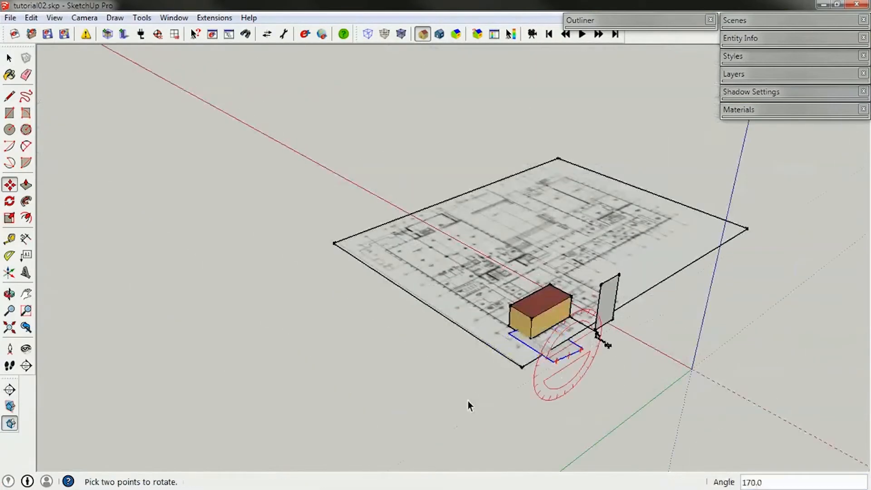
pyautogui.click(510, 393)
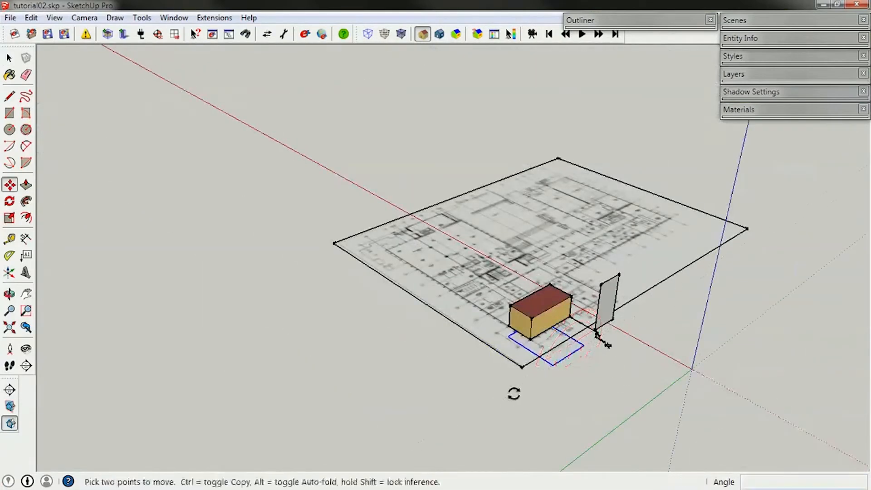
pyautogui.click(555, 365)
pyautogui.click(469, 414)
pyautogui.press('space')
pyautogui.scroll(7, 457, 404)
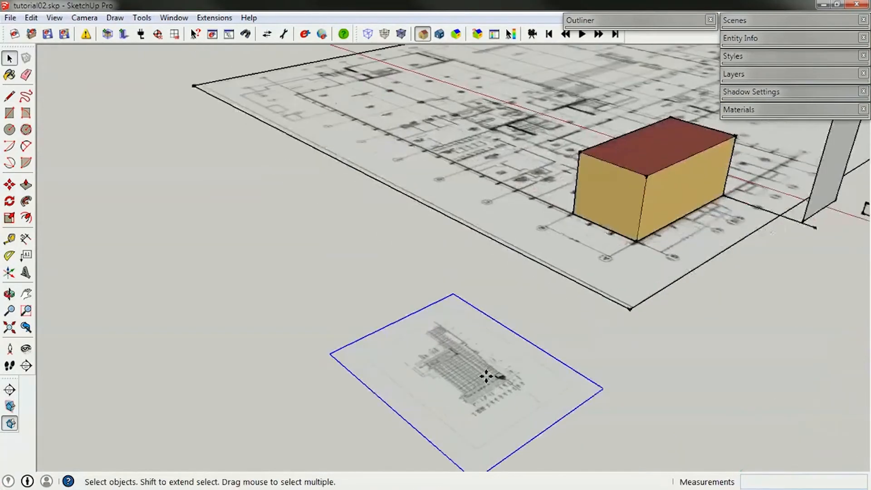
pyautogui.press('o')
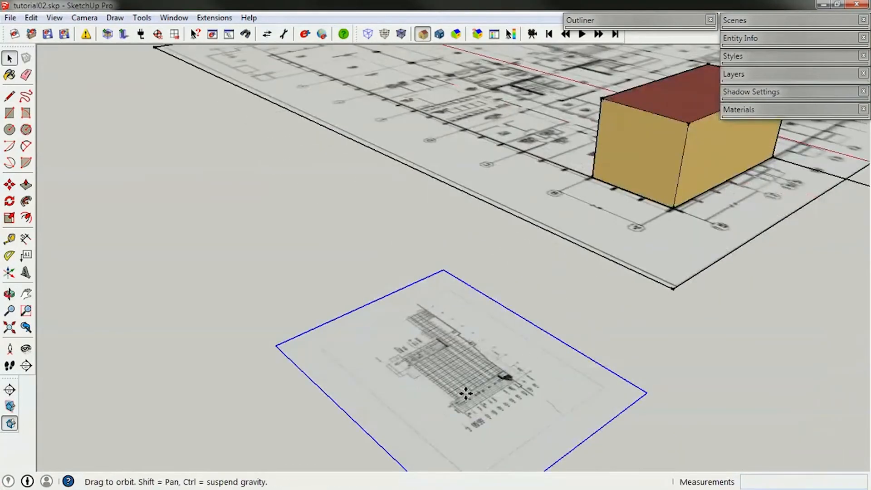
pyautogui.moveTo(465, 393); pyautogui.dragTo(498, 371, button='middle')
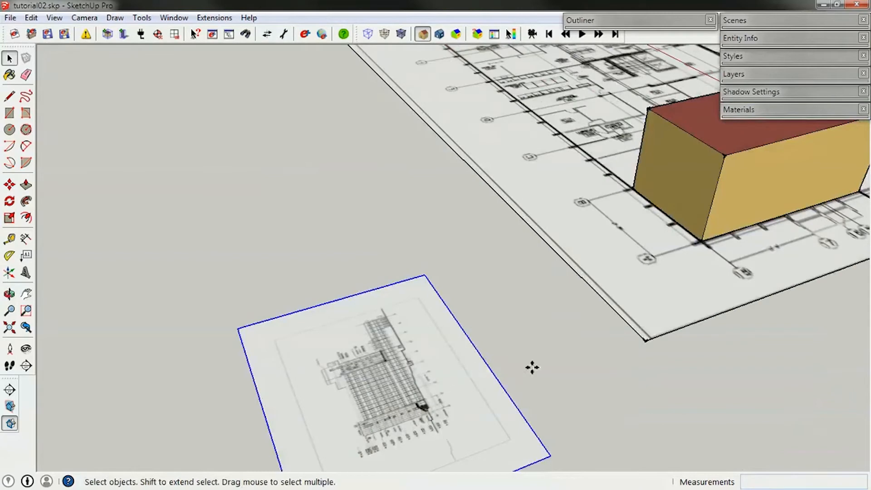
pyautogui.moveTo(496, 371); pyautogui.dragTo(559, 355, button='middle')
pyautogui.press('q')
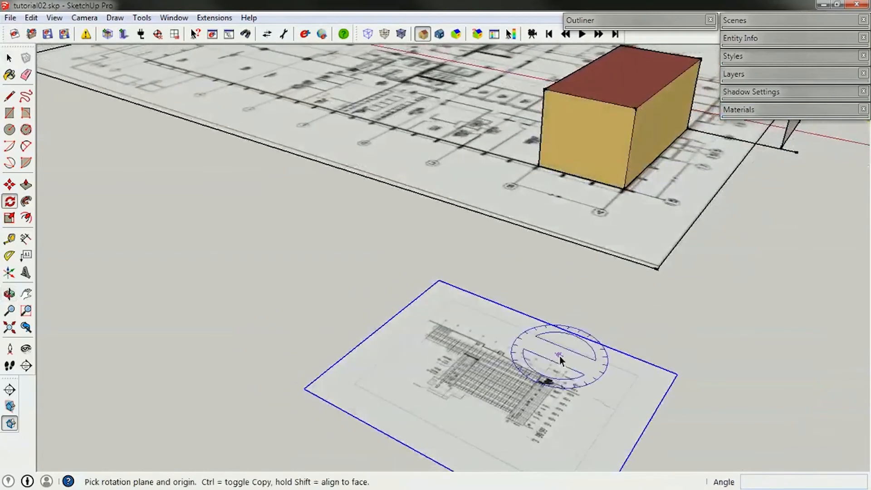
pyautogui.press('space')
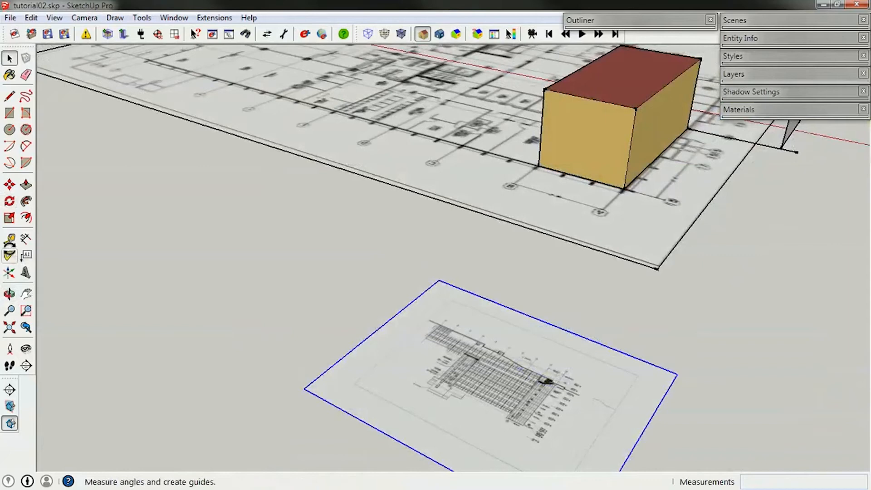
pyautogui.click(9, 255)
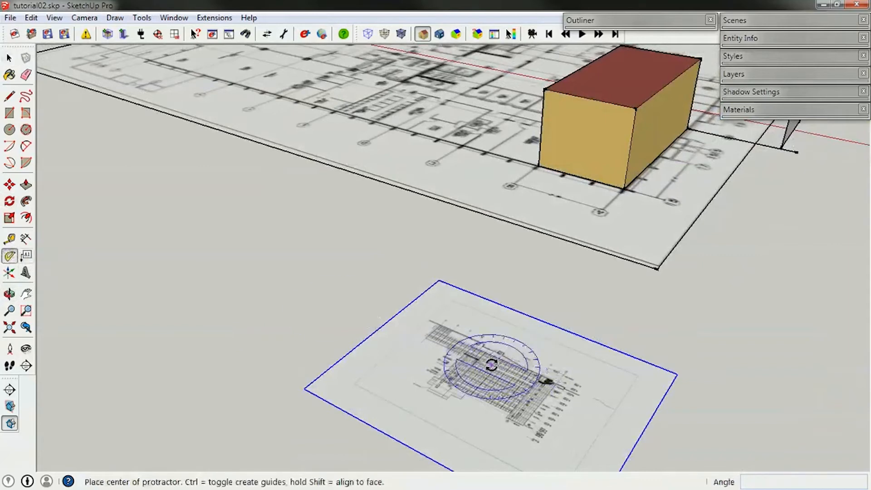
pyautogui.click(491, 364)
pyautogui.click(571, 393)
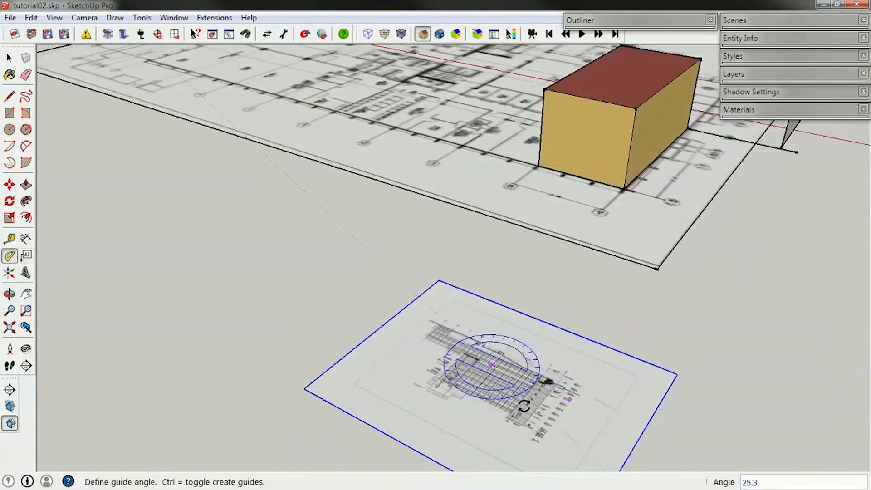
pyautogui.scroll(1, 524, 406)
pyautogui.scroll(-6, 433, 389)
pyautogui.press('space')
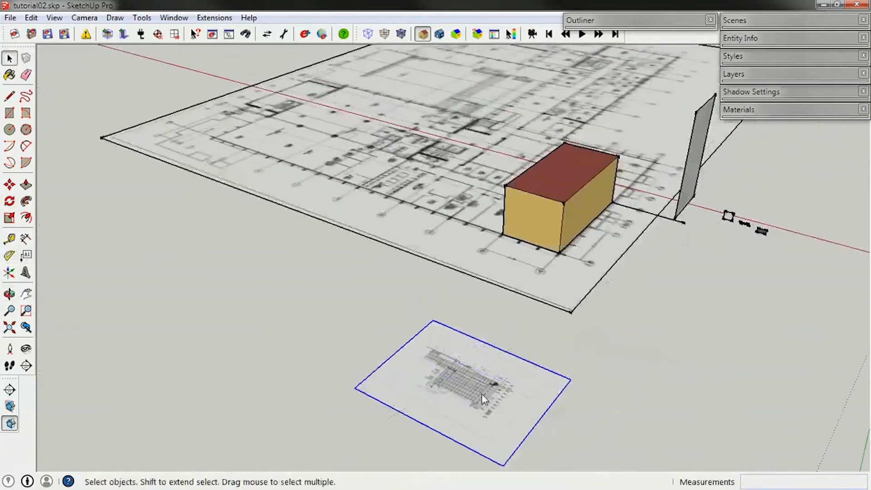
# Rotate the elevation image 180 degrees flat on the ground about a point near its centre
pyautogui.press('q')
pyautogui.click(478, 387)
pyautogui.click(518, 419)
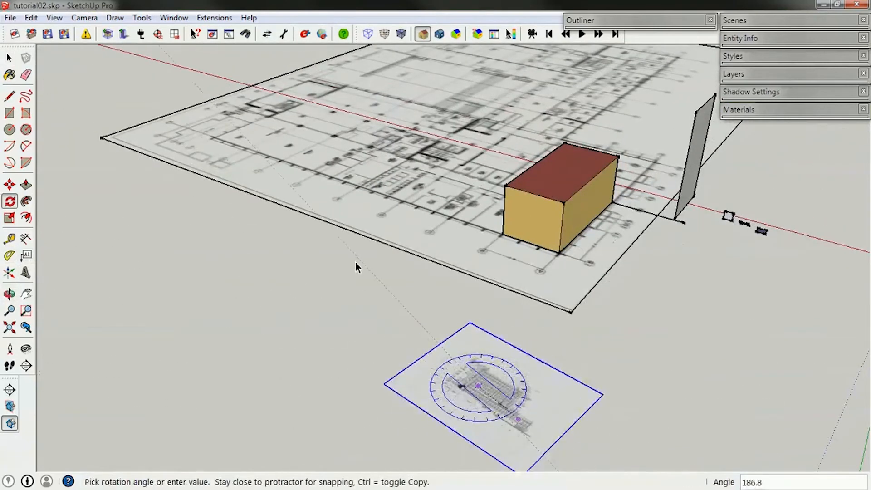
pyautogui.write('180')
pyautogui.press('Return')
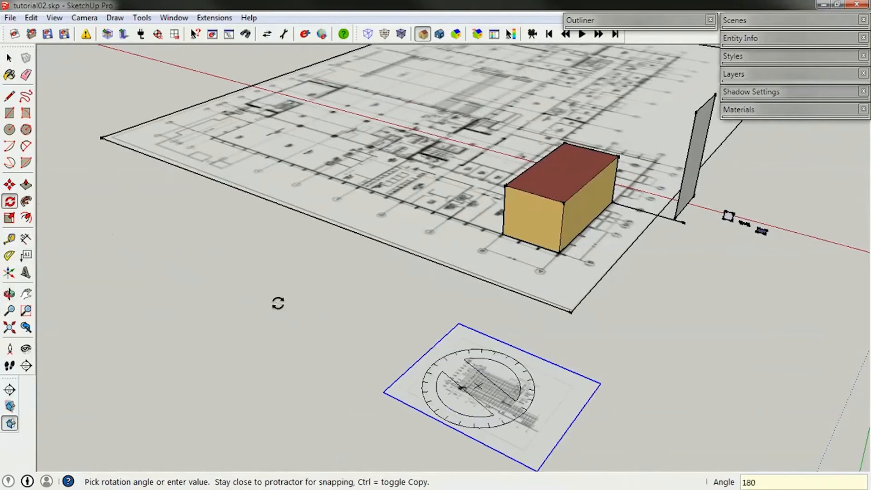
pyautogui.press('space')
pyautogui.scroll(-3, 346, 311)
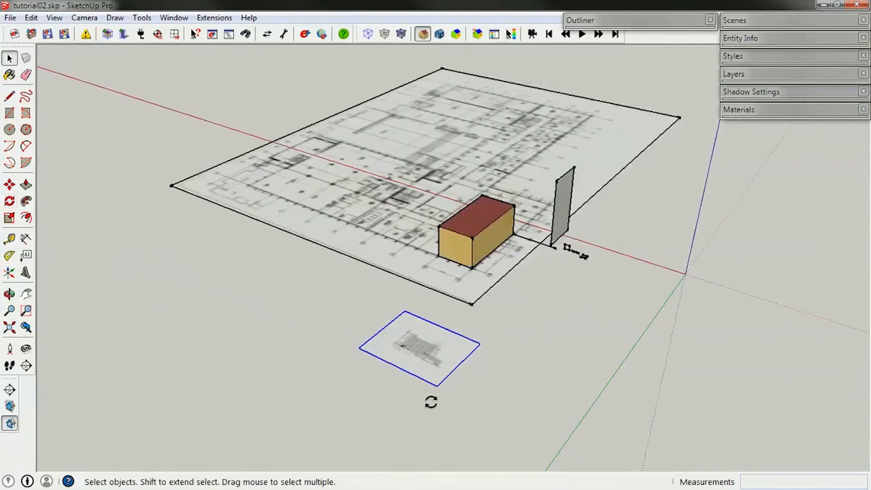
# Stand the elevation image upright by rotating it 90 degrees about its long ground edge on the side away from the plan
pyautogui.scroll(2, 443, 387)
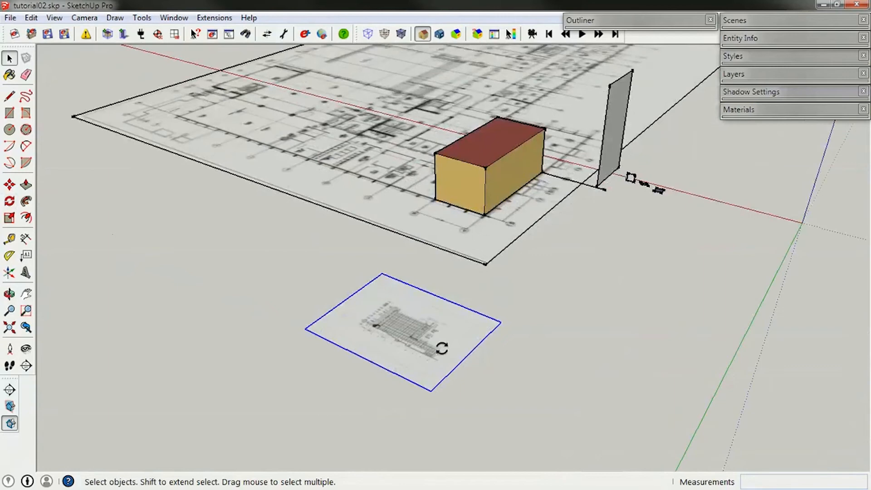
pyautogui.press('q')
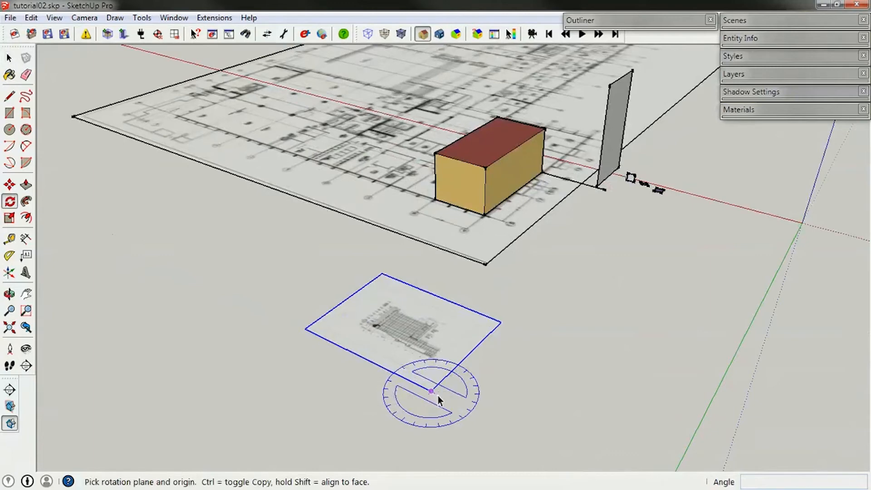
pyautogui.moveTo(432, 391); pyautogui.dragTo(451, 405)
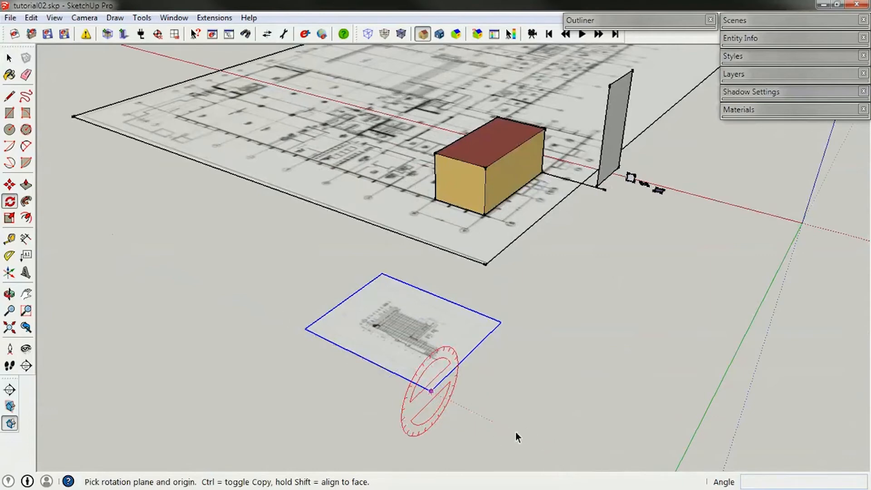
pyautogui.moveTo(557, 448); pyautogui.dragTo(557, 447)
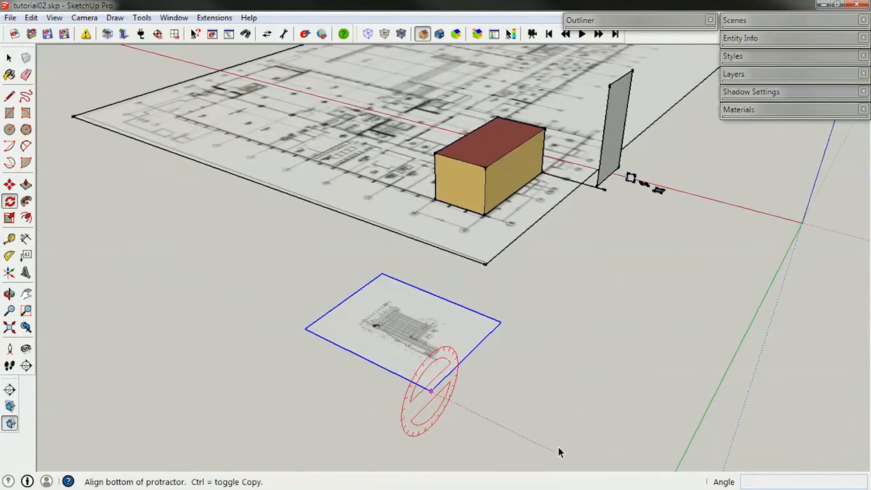
pyautogui.click(501, 324)
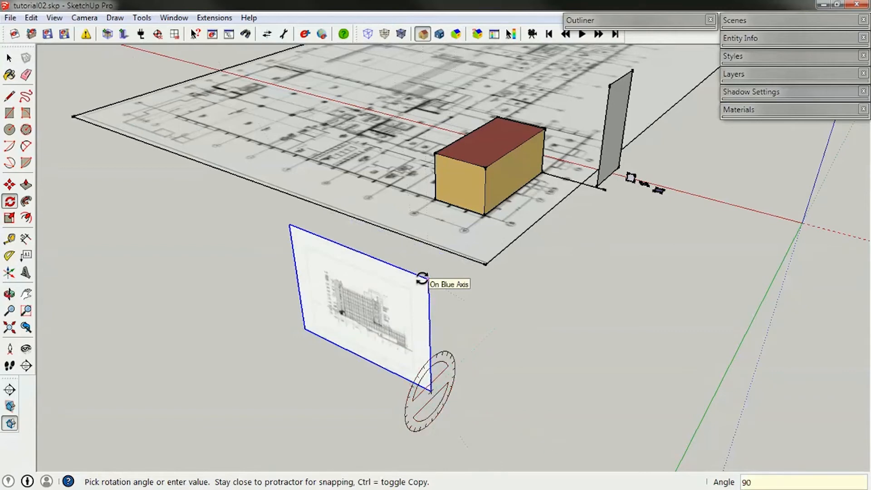
pyautogui.click(421, 277)
pyautogui.press('space')
pyautogui.click(374, 405)
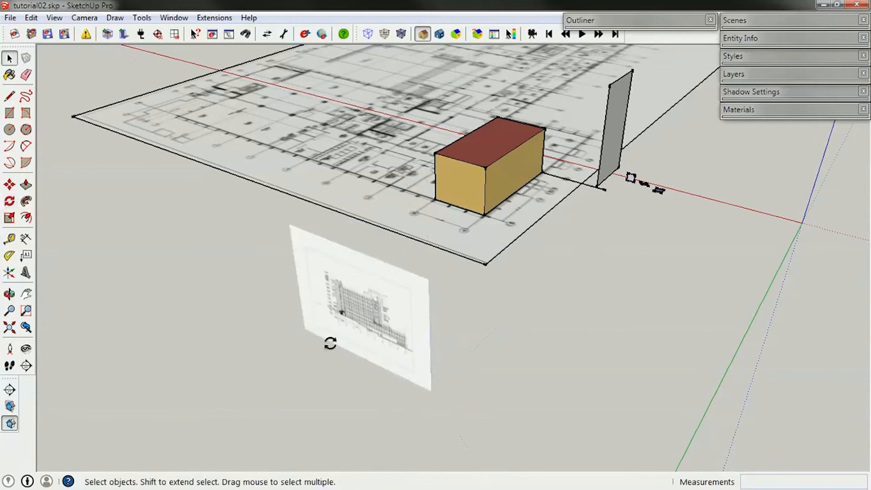
# Explode the upright elevation image and make its face and edges into a group
pyautogui.scroll(4, 330, 343)
pyautogui.click(415, 338)
pyautogui.scroll(-2, 443, 312)
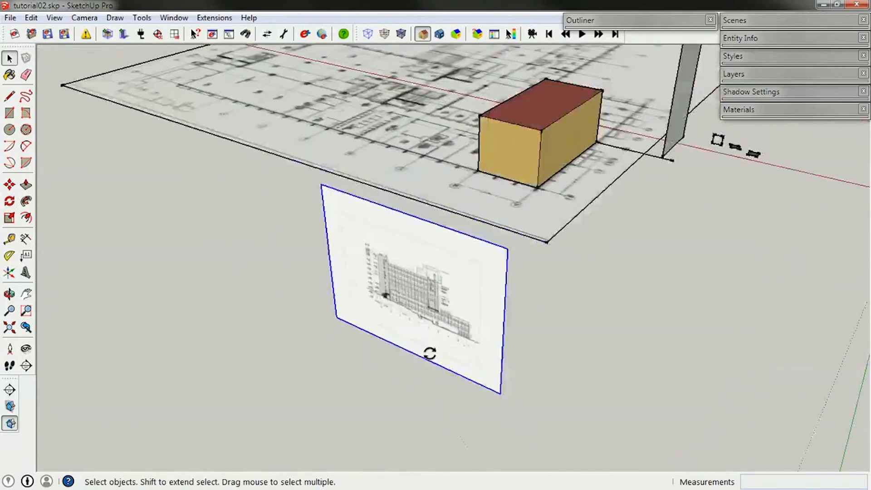
pyautogui.scroll(-1, 455, 346)
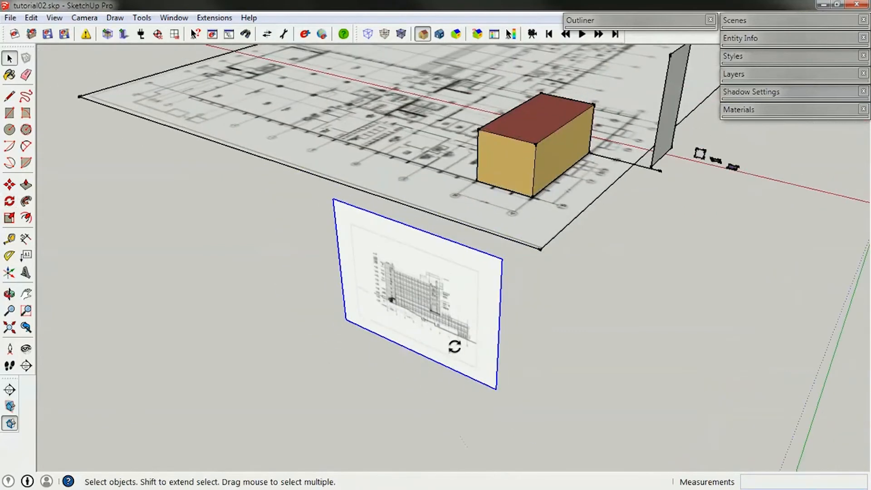
pyautogui.scroll(3, 455, 346)
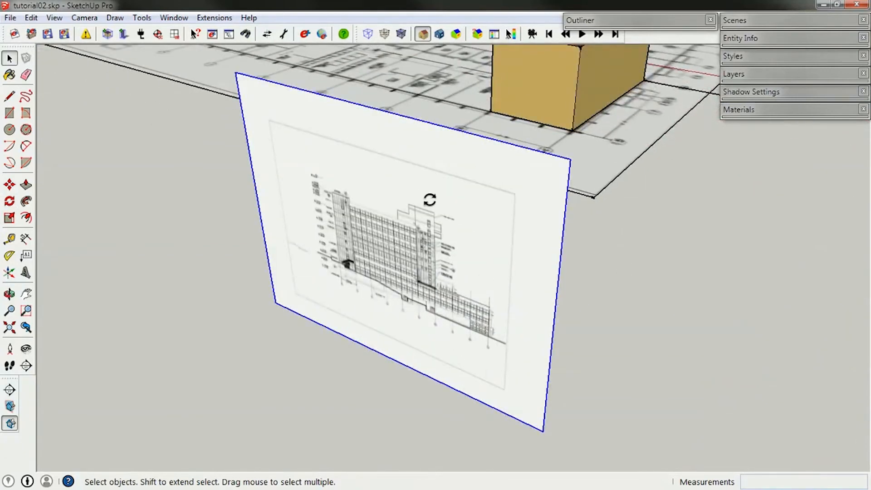
pyautogui.scroll(-3, 377, 291)
pyautogui.scroll(2, 384, 268)
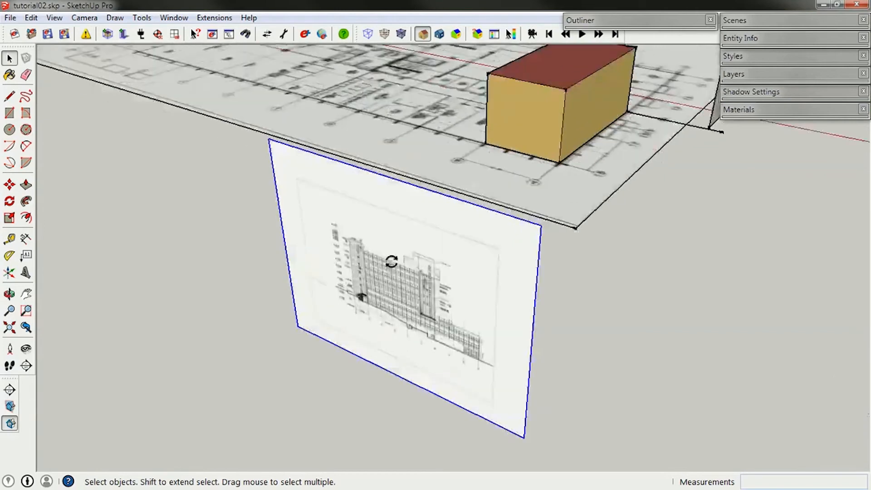
pyautogui.rightClick(391, 268)
pyautogui.click(436, 322)
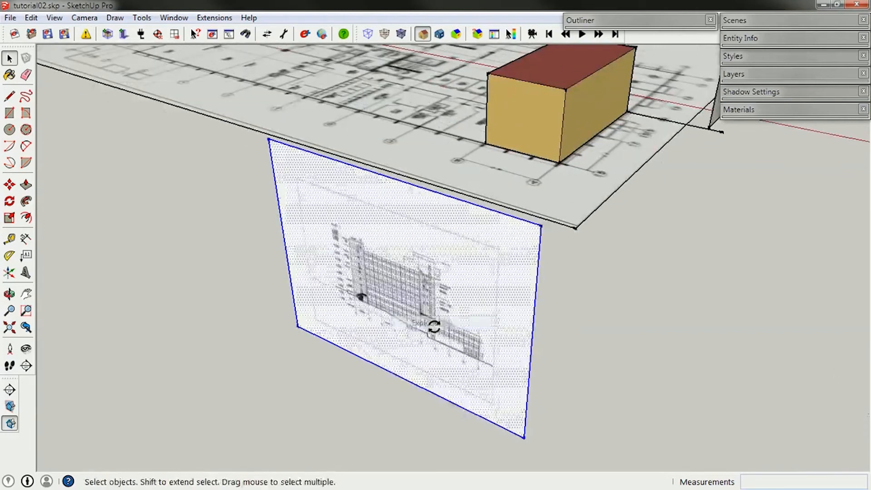
pyautogui.rightClick(402, 281)
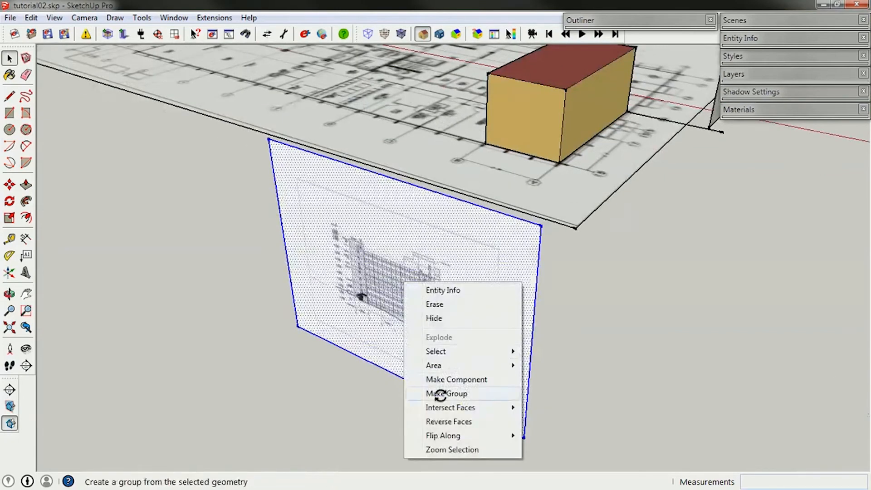
pyautogui.click(444, 393)
# Inside the elevation group, crop to the low end bay by moving the left edge inward about 41' 9" and the right edge about 8' 6"
pyautogui.doubleClick(395, 334)
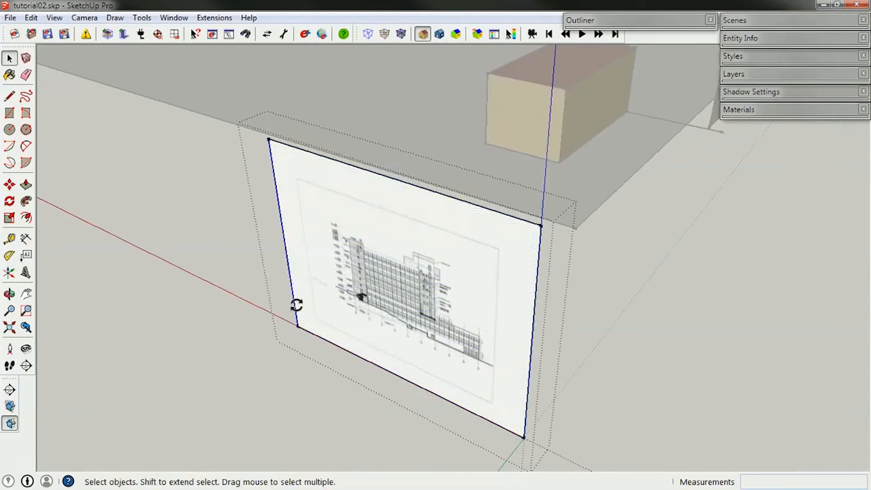
pyautogui.press('m')
pyautogui.click(301, 331)
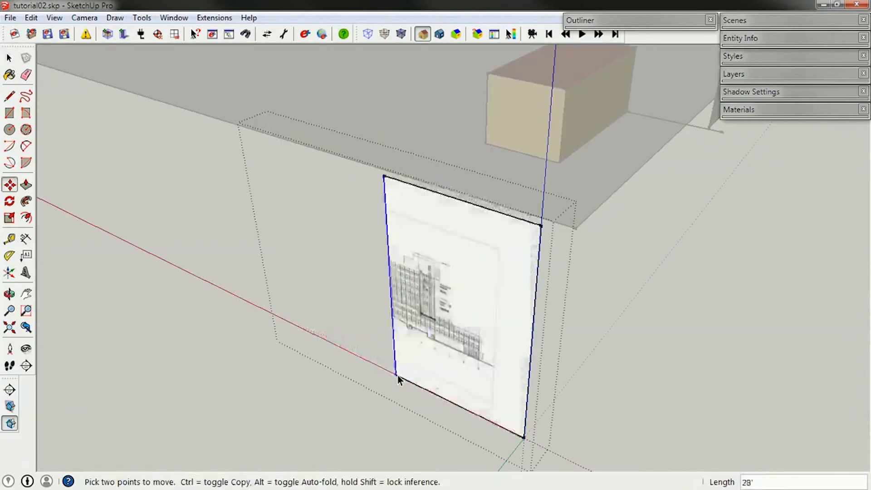
pyautogui.scroll(3, 414, 393)
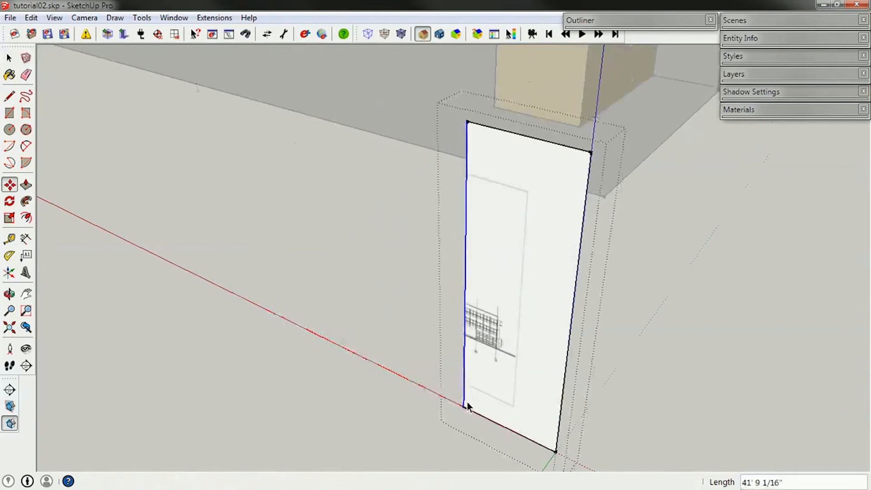
pyautogui.click(463, 406)
pyautogui.press('space')
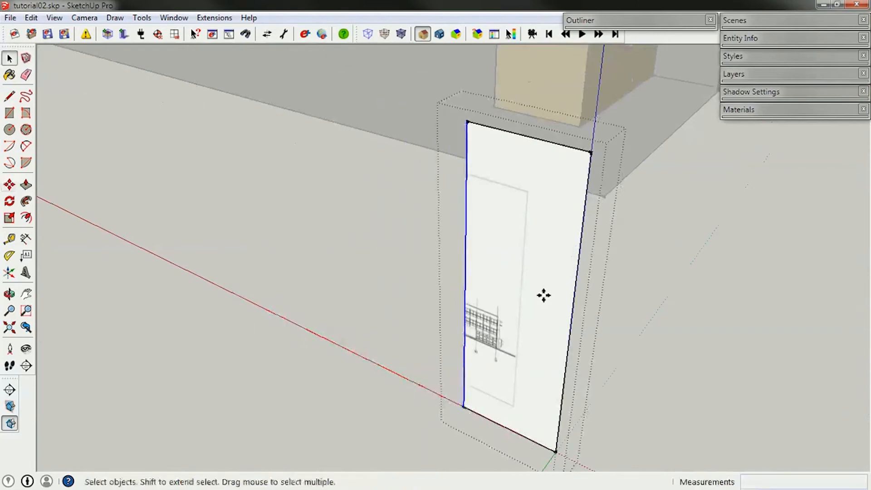
pyautogui.press('m')
pyautogui.click(567, 359)
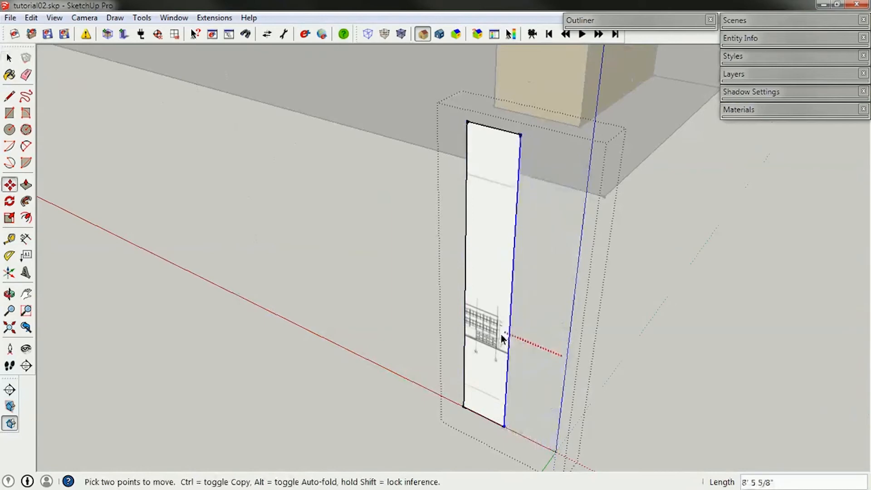
pyautogui.click(503, 337)
pyautogui.press('space')
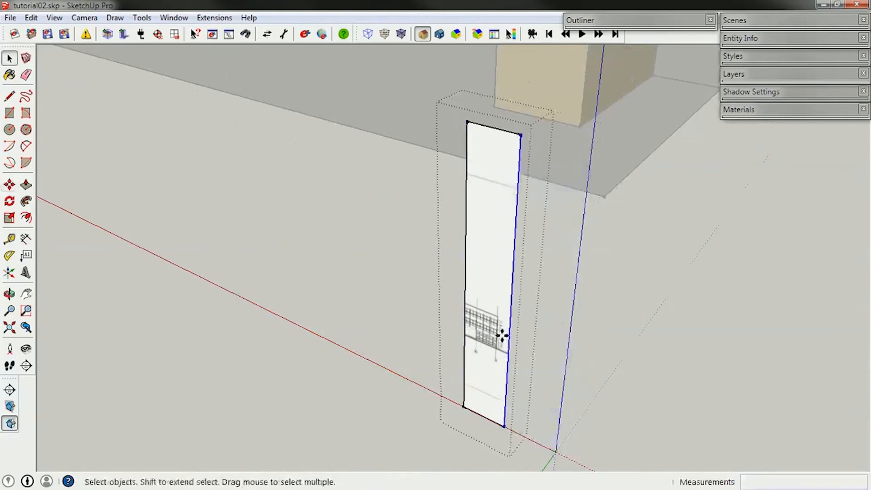
# Crop the elevation by moving its top edge down about 23' 5" and its bottom edge up about 10' 4", and close the group
pyautogui.press('m')
pyautogui.click(491, 127)
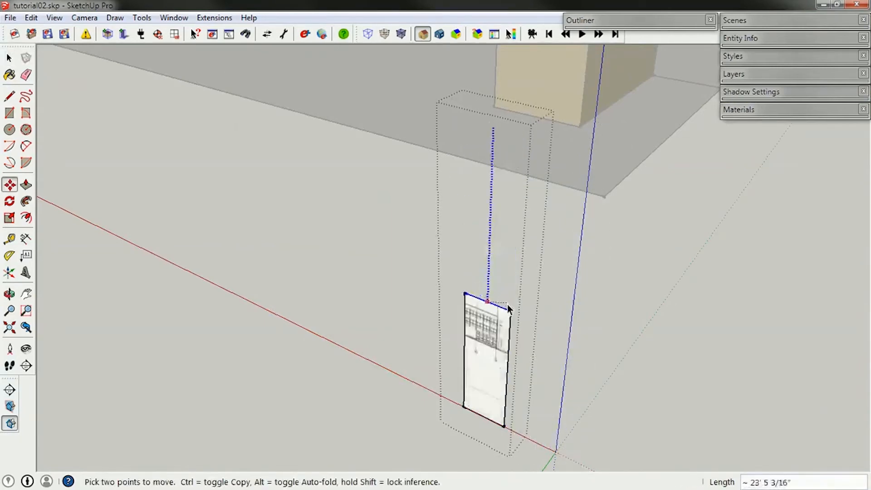
pyautogui.click(507, 307)
pyautogui.press('space')
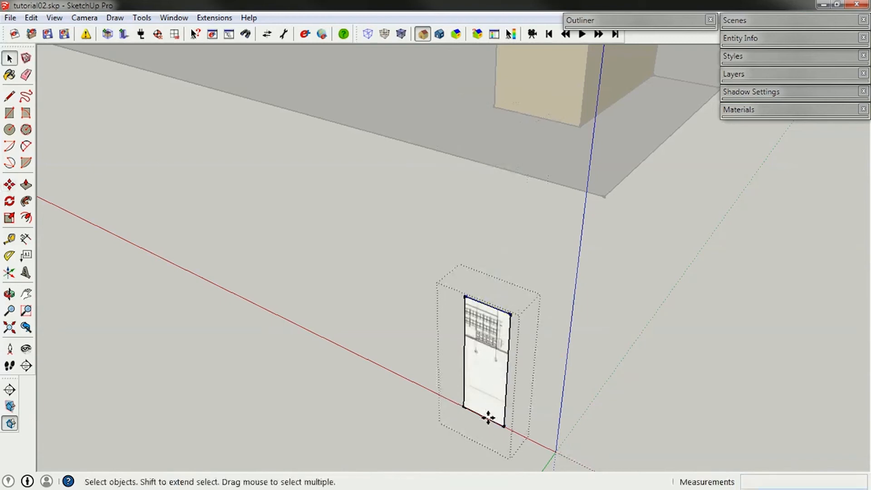
pyautogui.press('m')
pyautogui.click(489, 419)
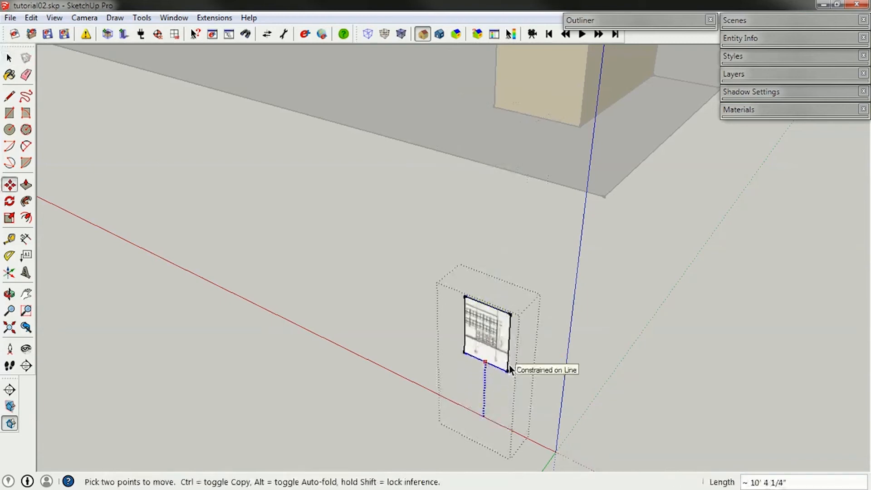
pyautogui.click(507, 369)
pyautogui.press('space')
pyautogui.click(587, 378)
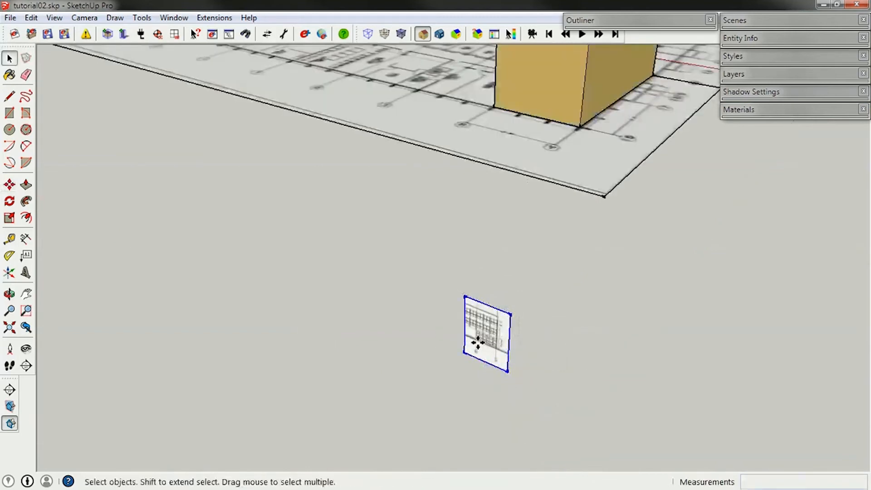
# Scale the cropped elevation group up uniformly from its upper-left corner by a factor of about 6.12
pyautogui.moveTo(478, 342); pyautogui.dragTo(489, 350, button='middle')
pyautogui.press('s')
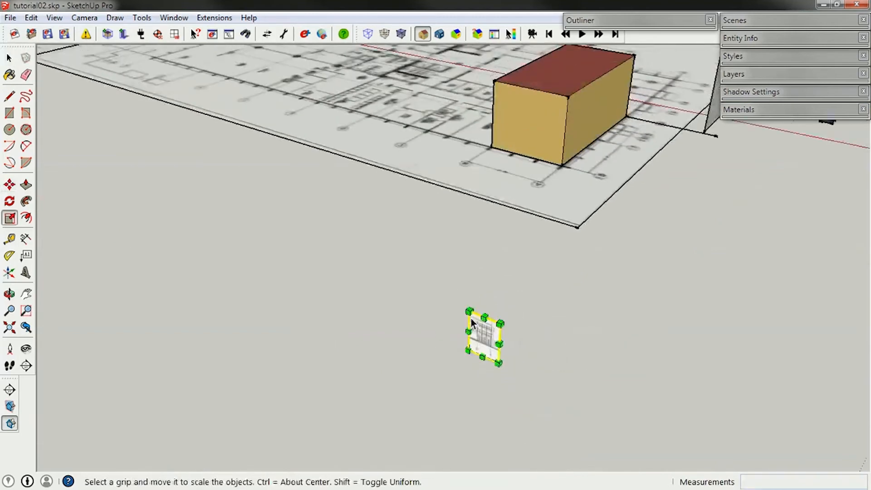
pyautogui.moveTo(469, 313); pyautogui.dragTo(262, 49)
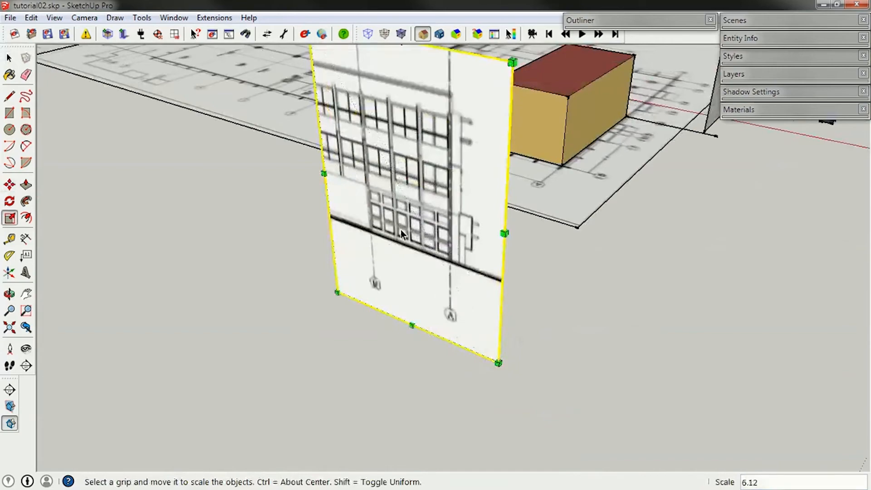
# Inside the scaled elevation group, crop the image by moving its right edge inward about 11', and close the group
pyautogui.press('space')
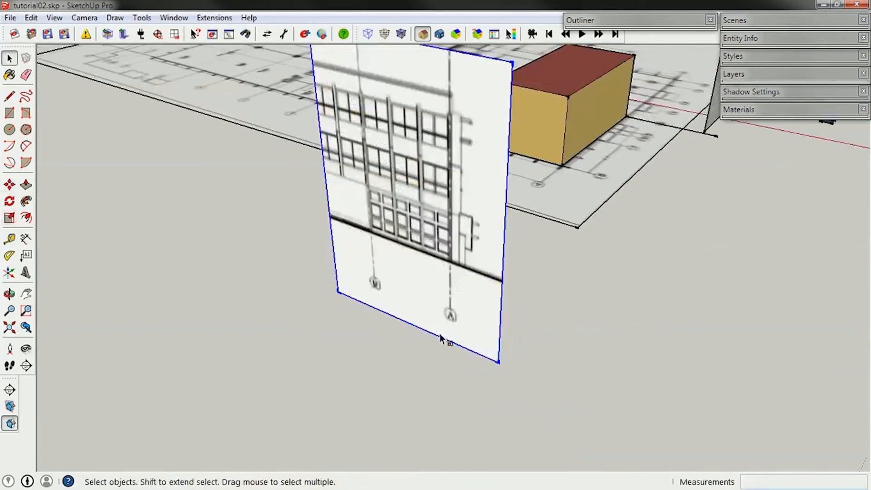
pyautogui.scroll(-3, 440, 337)
pyautogui.scroll(3, 364, 306)
pyautogui.moveTo(459, 291)
pyautogui.mouseDown(button='middle')
pyautogui.moveTo(481, 340)
pyautogui.moveTo(485, 329)
pyautogui.moveTo(452, 381)
pyautogui.moveTo(469, 382)
pyautogui.mouseUp(button='middle')
pyautogui.scroll(-3, 420, 340)
pyautogui.doubleClick(481, 364)
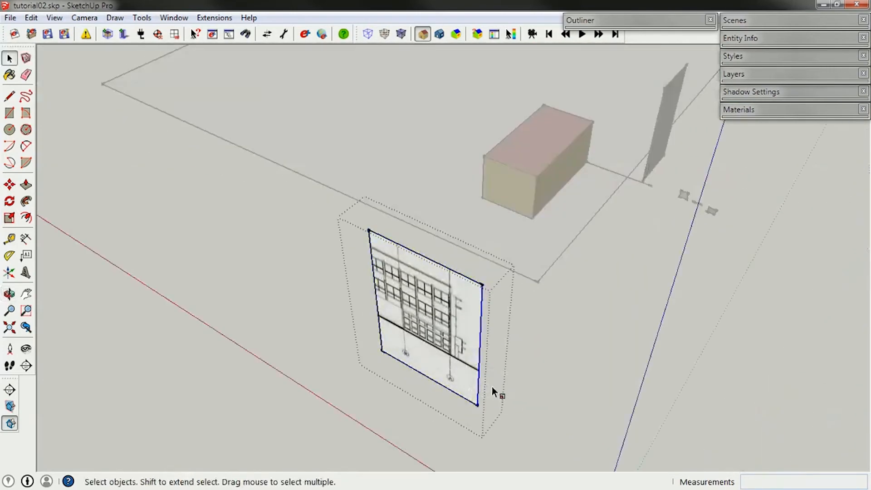
pyautogui.press('m')
pyautogui.click(478, 404)
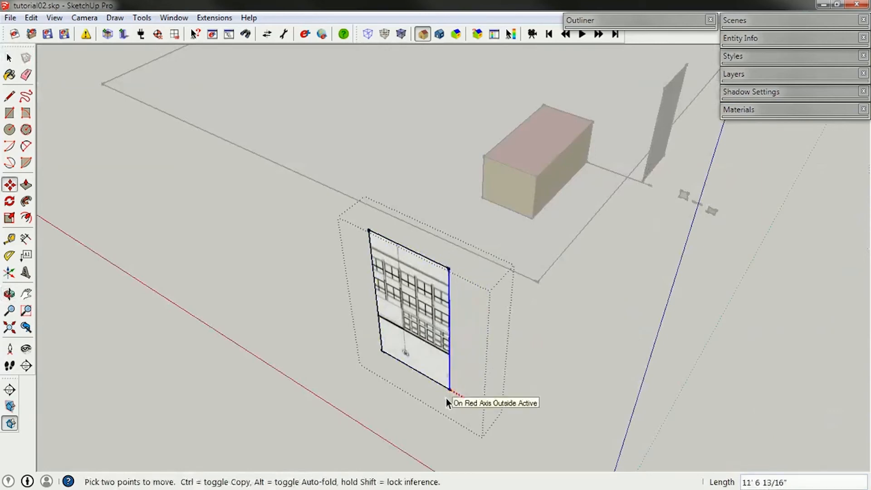
pyautogui.click(447, 398)
pyautogui.press('space')
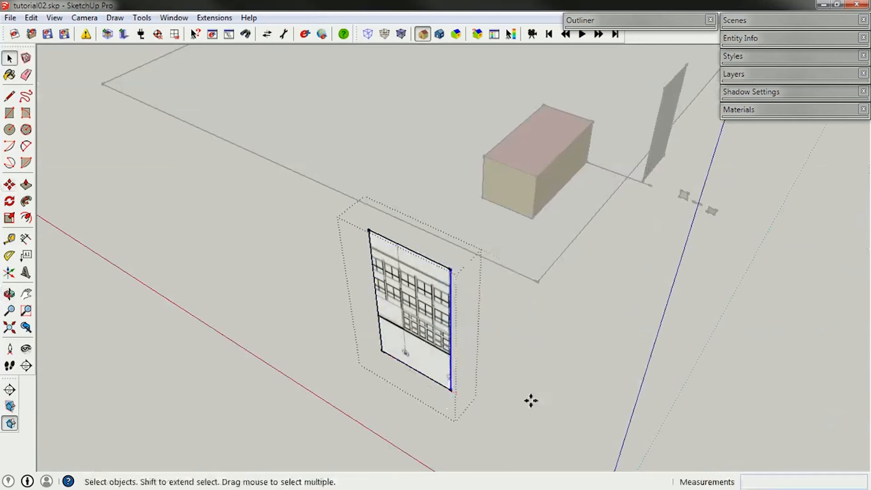
pyautogui.click(531, 400)
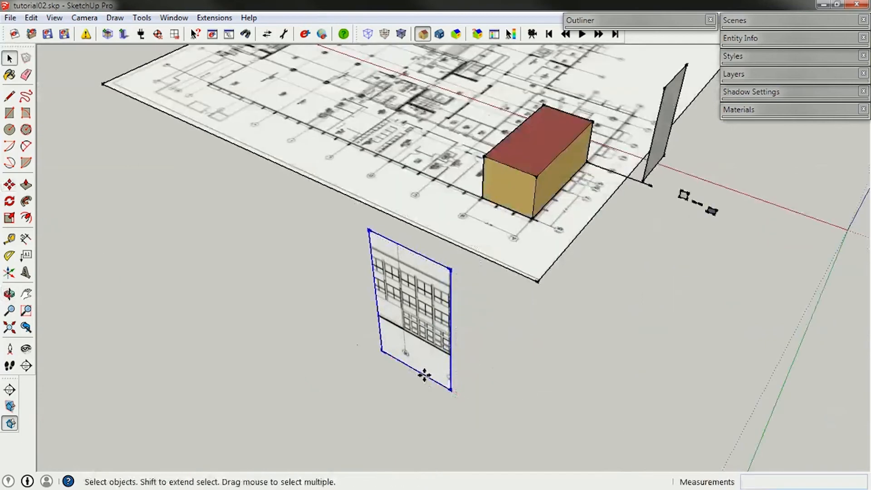
# Move the elevation group by its lower-right corner onto the front base corner of the box
pyautogui.click(452, 391)
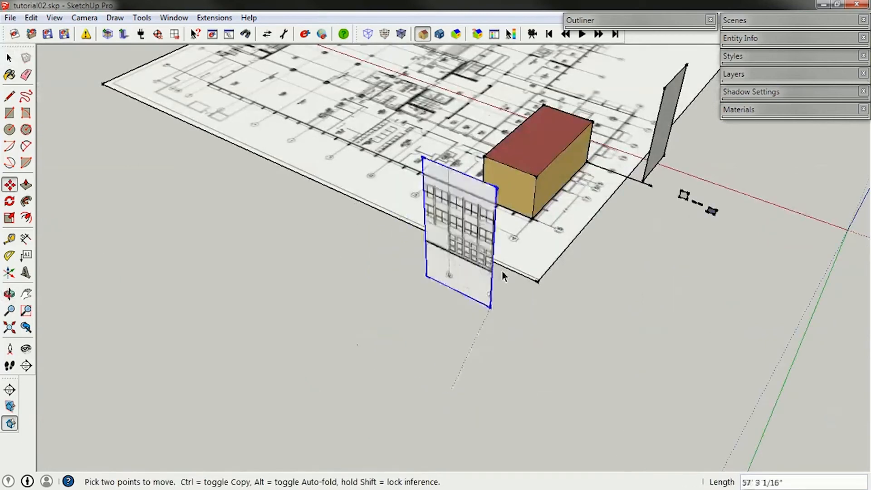
pyautogui.click(532, 220)
pyautogui.scroll(2, 534, 222)
pyautogui.scroll(3, 534, 222)
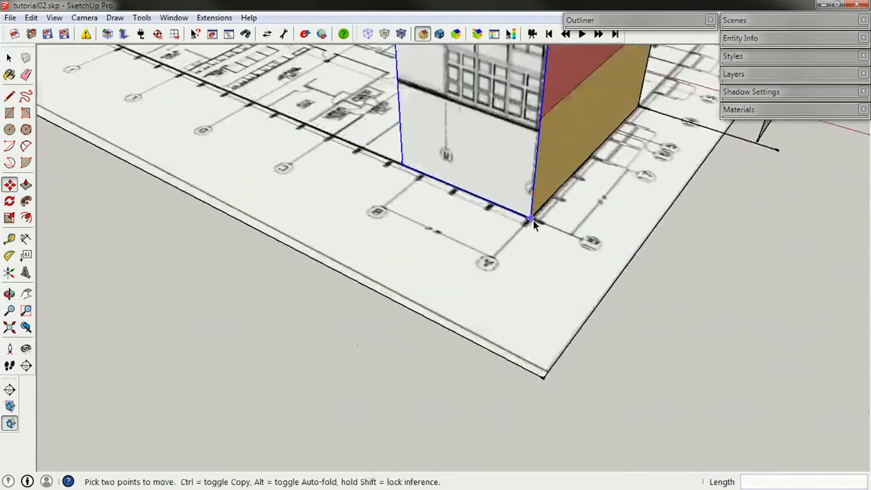
pyautogui.scroll(1, 591, 323)
pyautogui.moveTo(519, 344); pyautogui.dragTo(528, 355, button='middle')
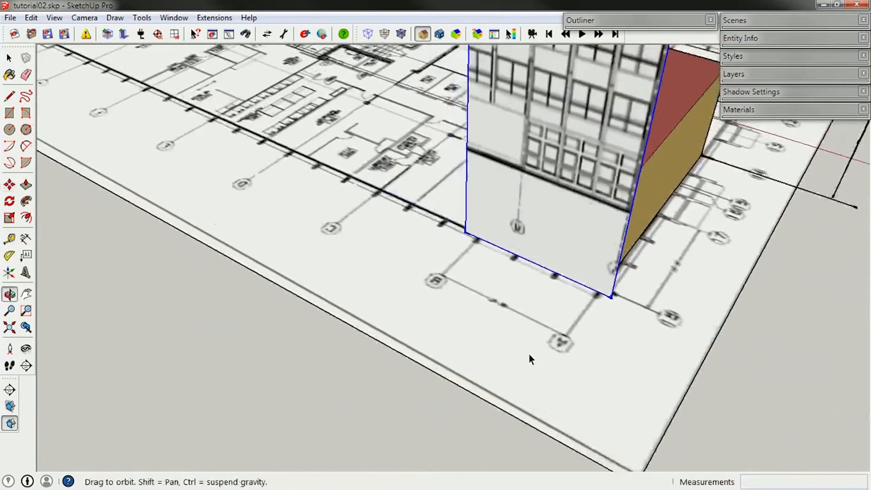
pyautogui.scroll(-2, 531, 371)
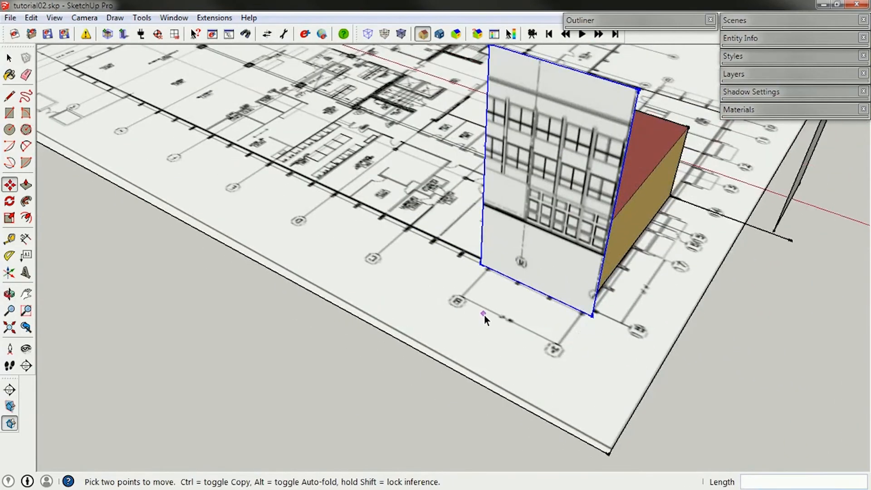
pyautogui.scroll(-1, 507, 337)
# Inside the elevation group, crop the image by moving its left edge inward about 10' 3", and close the group
pyautogui.press('space')
pyautogui.doubleClick(497, 287)
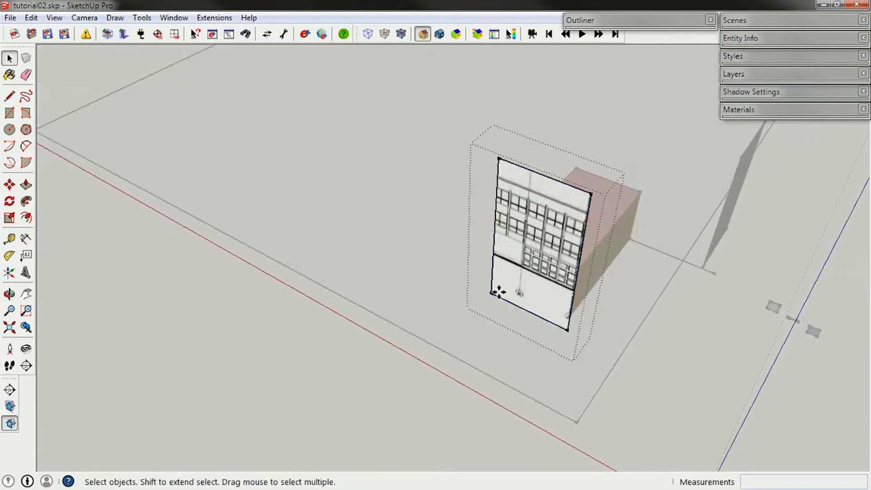
pyautogui.scroll(2, 499, 272)
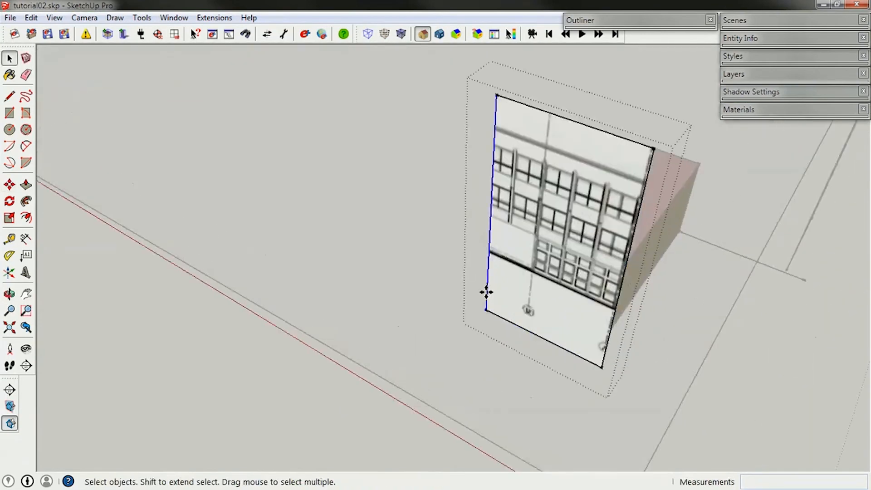
pyautogui.press('m')
pyautogui.click(486, 310)
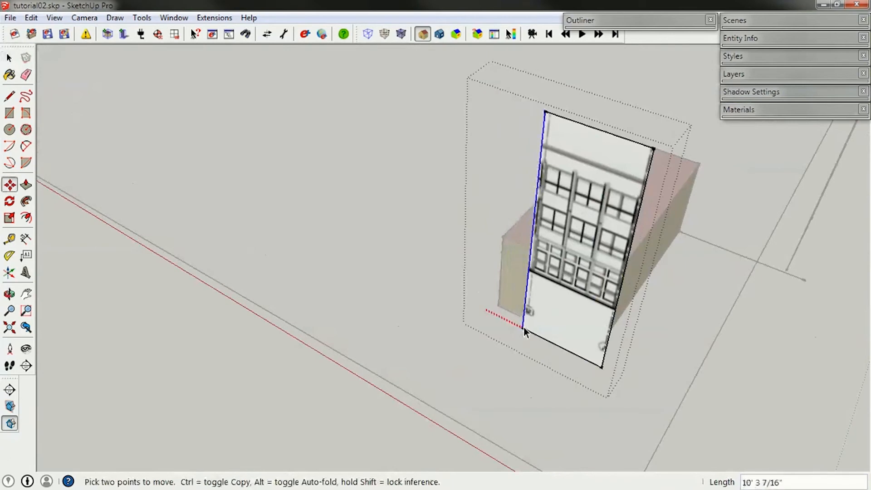
pyautogui.click(526, 330)
pyautogui.press('space')
pyautogui.press('Escape')
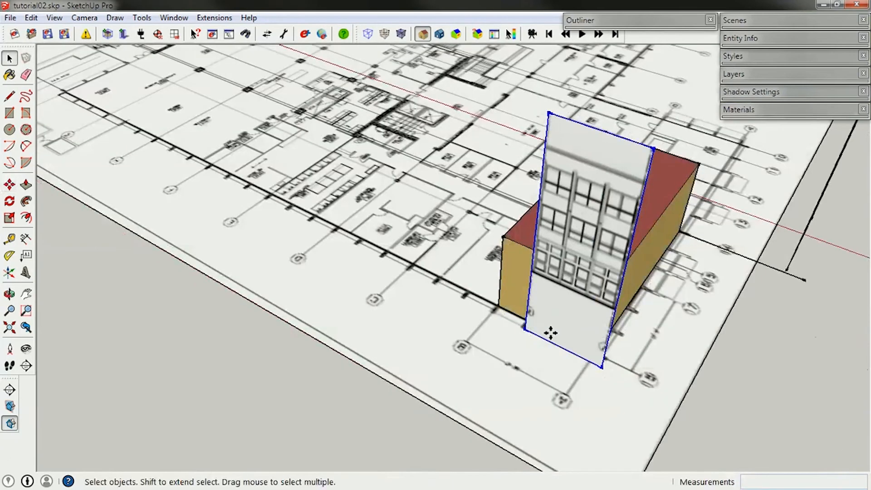
# Scale the elevation group up uniformly from its upper-left corner to approximate the box's front width
pyautogui.press('s')
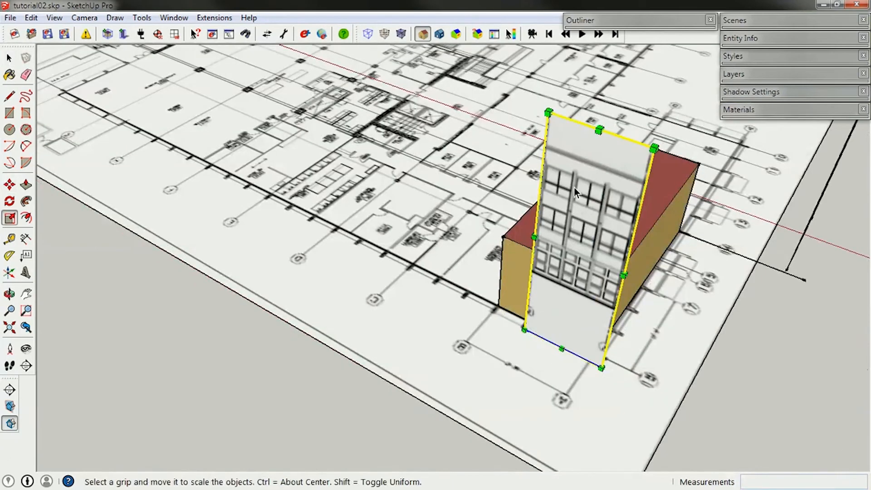
pyautogui.click(551, 119)
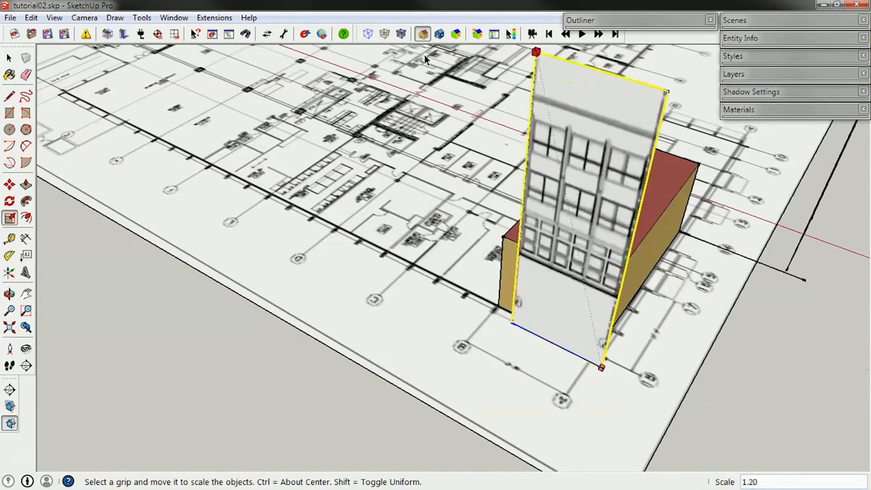
pyautogui.keyDown('shift'); pyautogui.moveTo(426, 58); pyautogui.dragTo(427, 125, button='middle'); pyautogui.keyUp('shift')
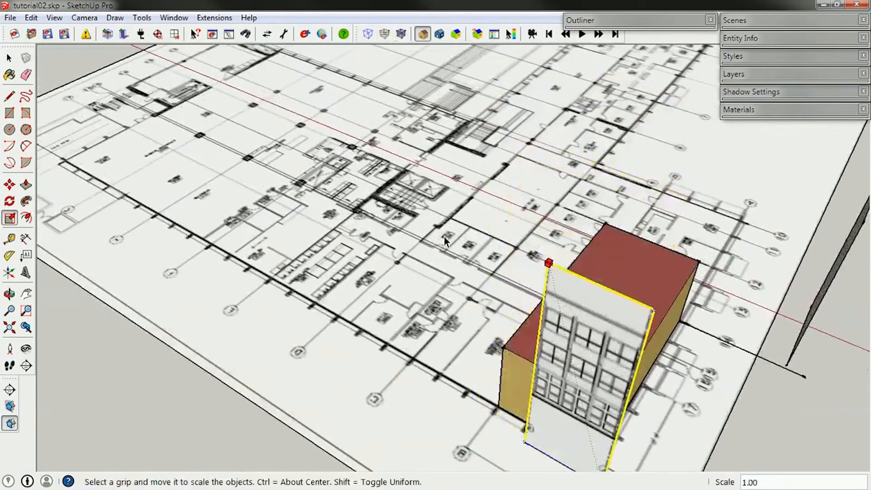
pyautogui.click(443, 137)
pyautogui.press('space')
# Move the elevation group by its lower corner along the green axis to the plane of the box's front face
pyautogui.moveTo(499, 235); pyautogui.dragTo(306, 310, button='middle')
pyautogui.scroll(3, 488, 402)
pyautogui.moveTo(488, 401); pyautogui.dragTo(376, 383, button='middle')
pyautogui.scroll(3, 416, 371)
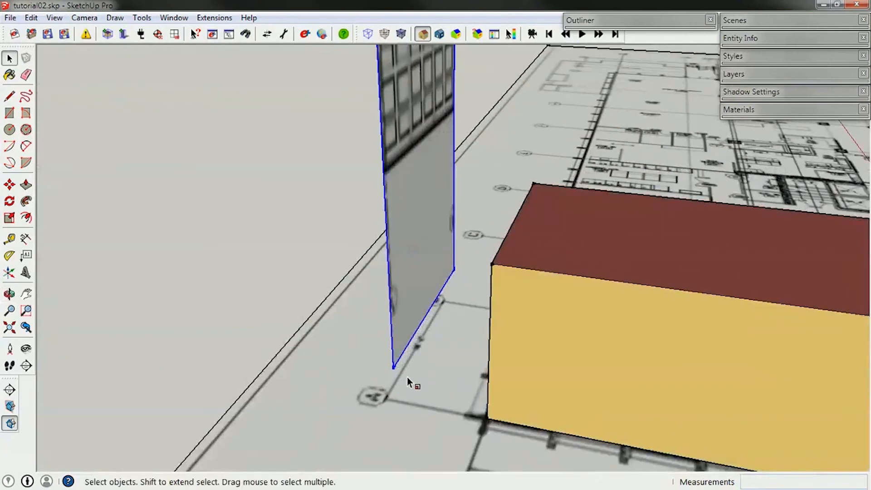
pyautogui.press('m')
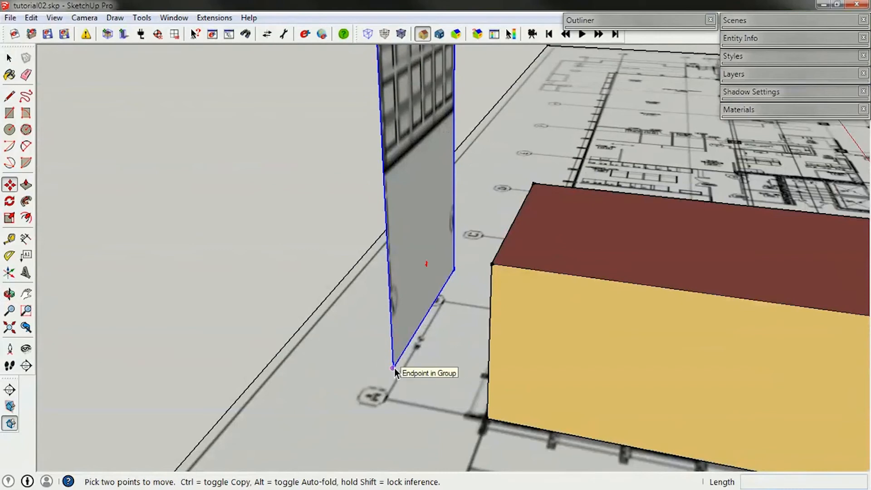
pyautogui.scroll(1, 396, 369)
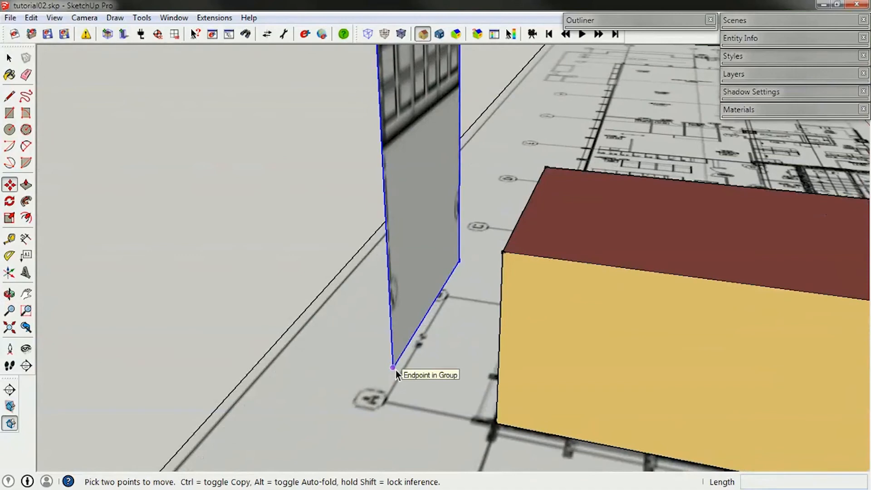
pyautogui.click(396, 370)
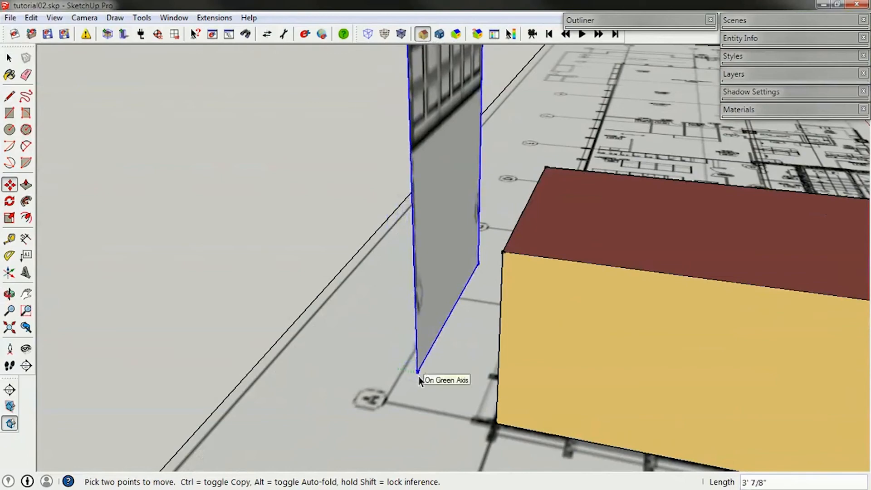
pyautogui.click(499, 423)
pyautogui.moveTo(418, 331); pyautogui.dragTo(644, 308, button='middle')
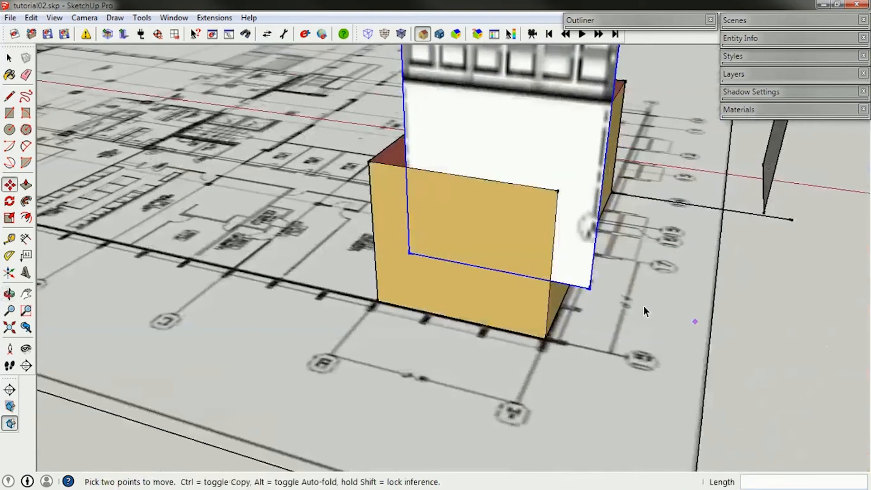
# Move the elevation group over to the box's front vertical edge, then down about 10' 4" to its base corner
pyautogui.click(591, 289)
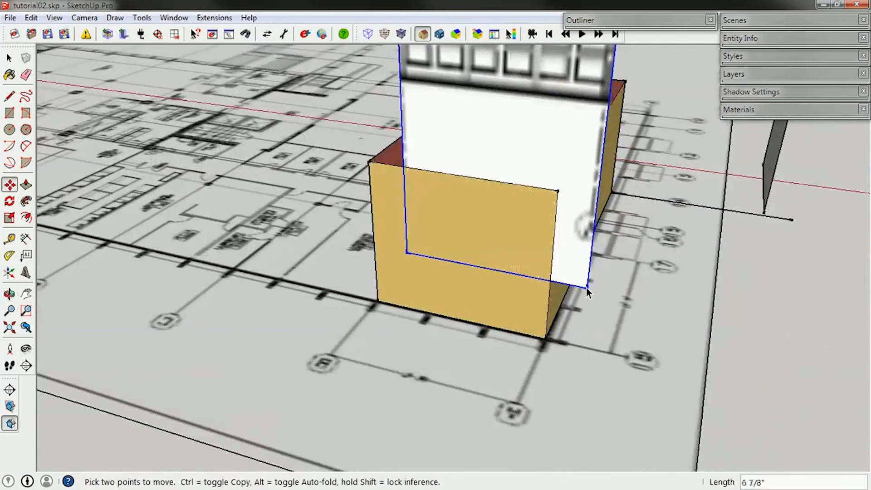
pyautogui.click(551, 282)
pyautogui.click(550, 282)
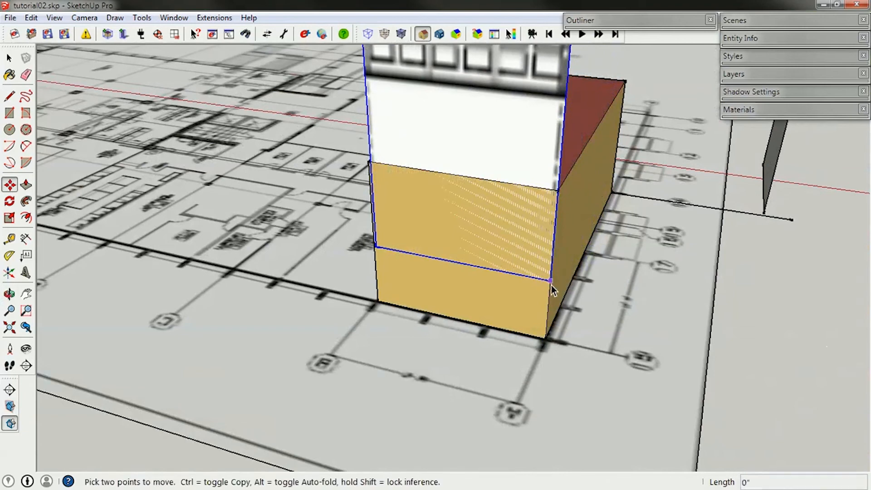
pyautogui.click(546, 340)
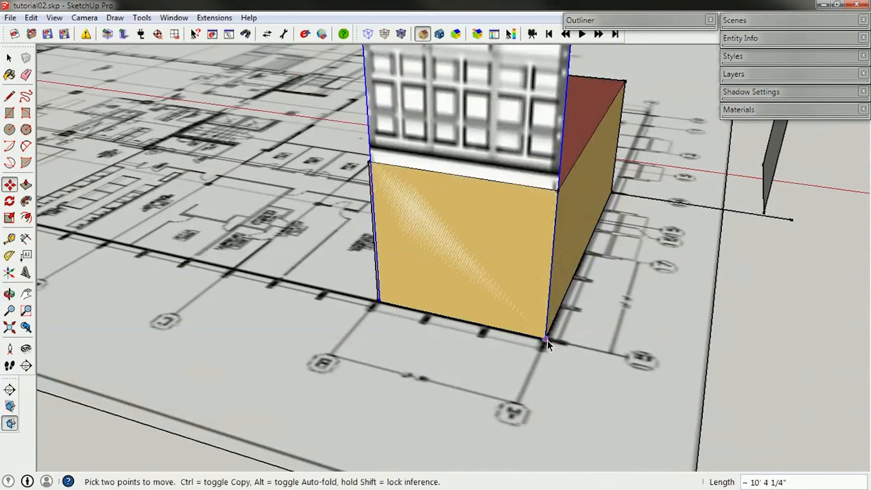
pyautogui.press('space')
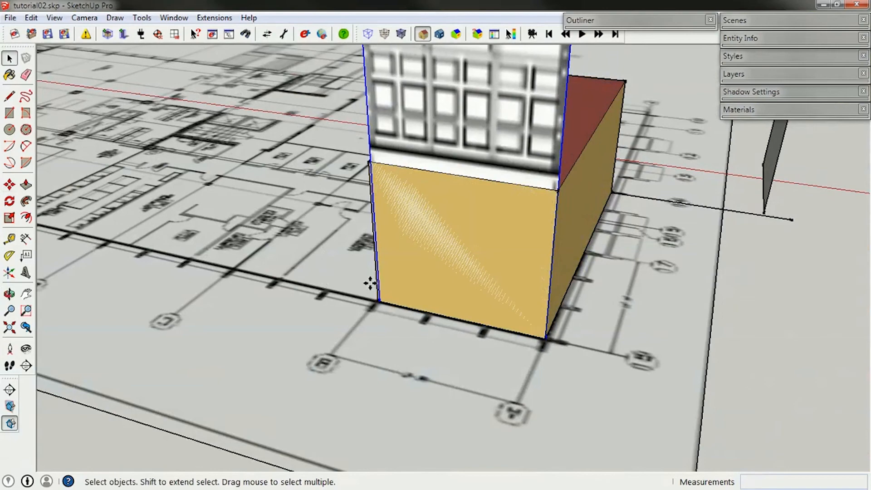
# Fine-tune the elevation group's uniform scale from its upper-left corner to fit the box's front width
pyautogui.moveTo(591, 301); pyautogui.dragTo(651, 315, button='middle')
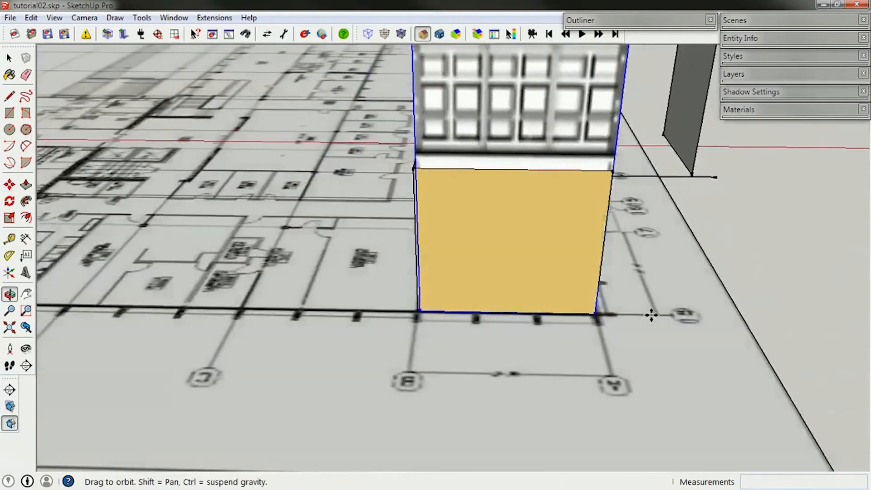
pyautogui.scroll(-5, 449, 348)
pyautogui.press('s')
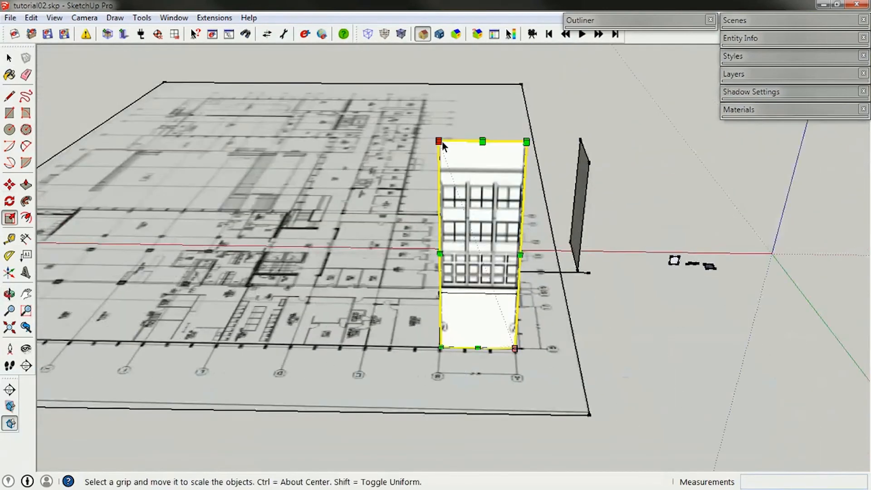
pyautogui.moveTo(442, 144); pyautogui.dragTo(436, 139)
pyautogui.press('space')
# Inside the elevation group, extend the right edge outward past the box and lower the top edge about 21' 5"
pyautogui.moveTo(538, 326); pyautogui.dragTo(485, 332, button='middle')
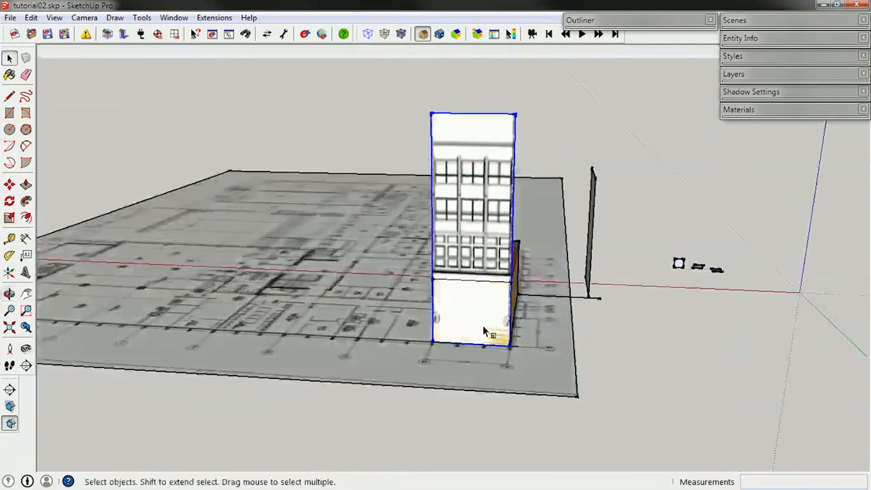
pyautogui.scroll(3, 463, 365)
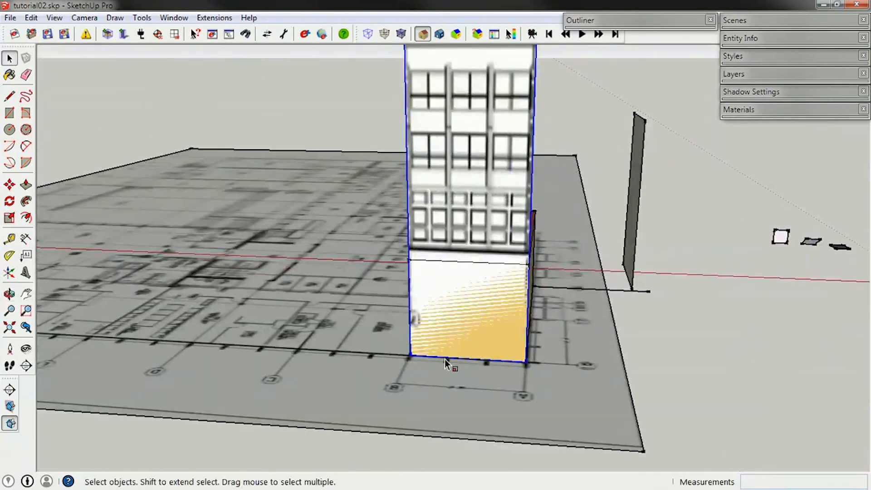
pyautogui.moveTo(539, 340); pyautogui.dragTo(402, 383, button='middle')
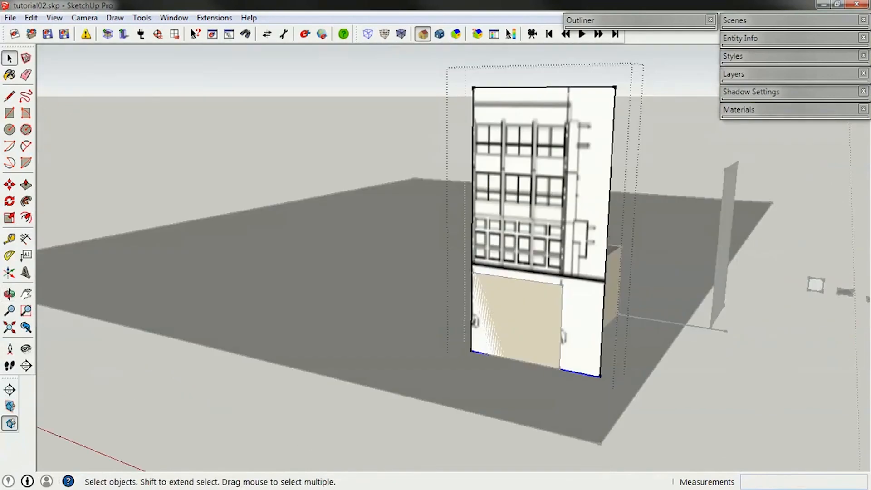
pyautogui.click(545, 163)
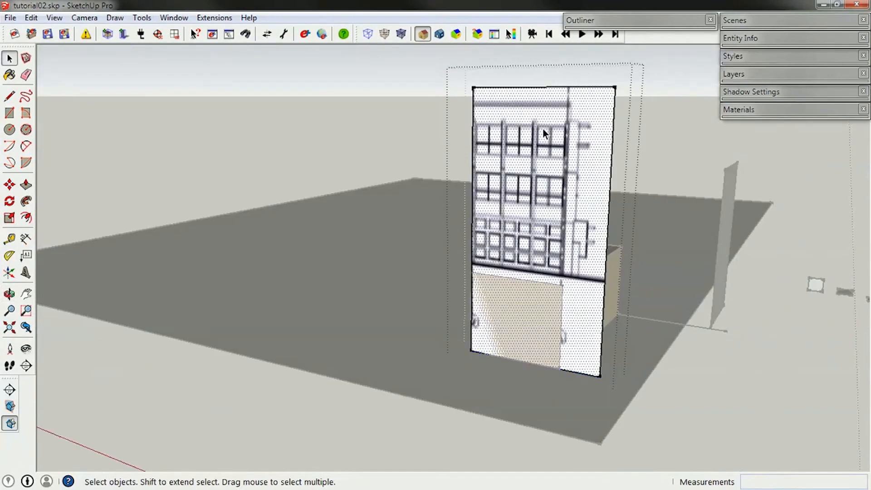
pyautogui.press('m')
pyautogui.click(568, 89)
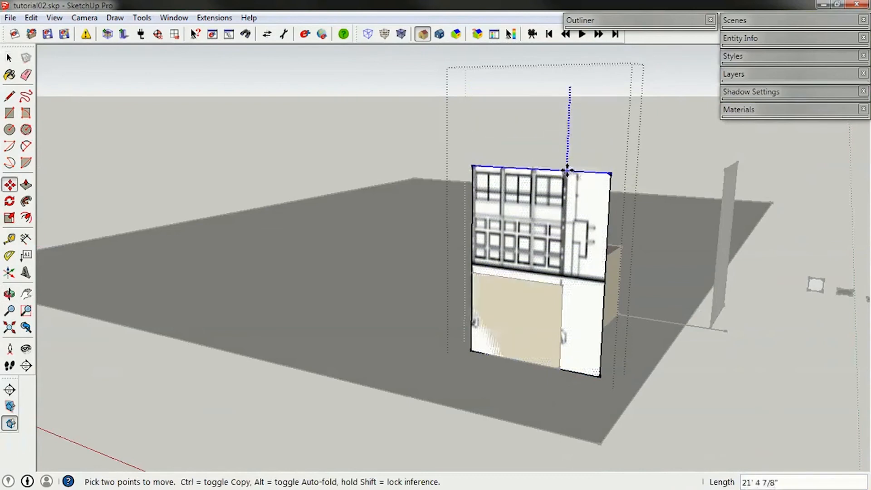
pyautogui.click(567, 171)
pyautogui.press('space')
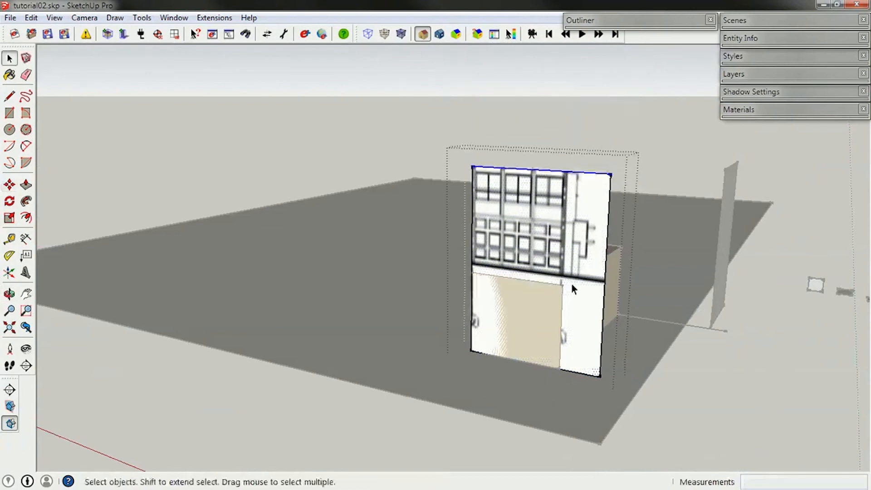
# Raise the elevation's bottom edge about 42' 5" to crop the image to a single band of windows
pyautogui.press('m')
pyautogui.click(588, 376)
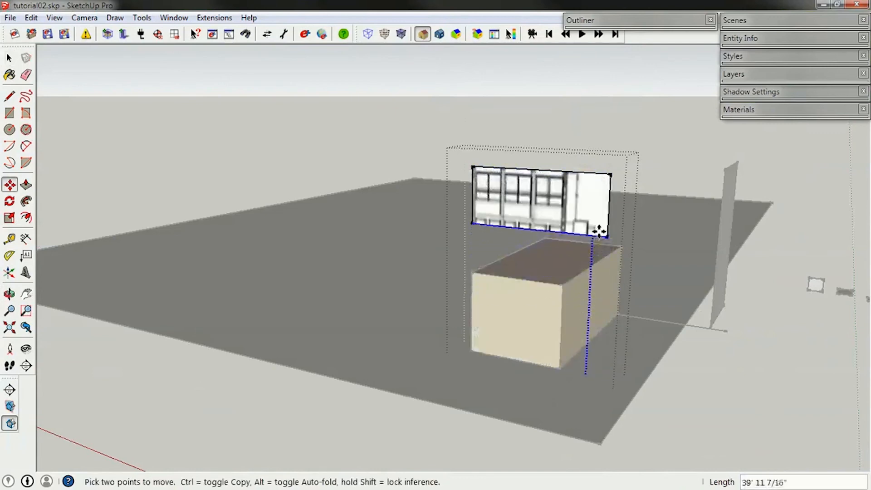
pyautogui.click(575, 221)
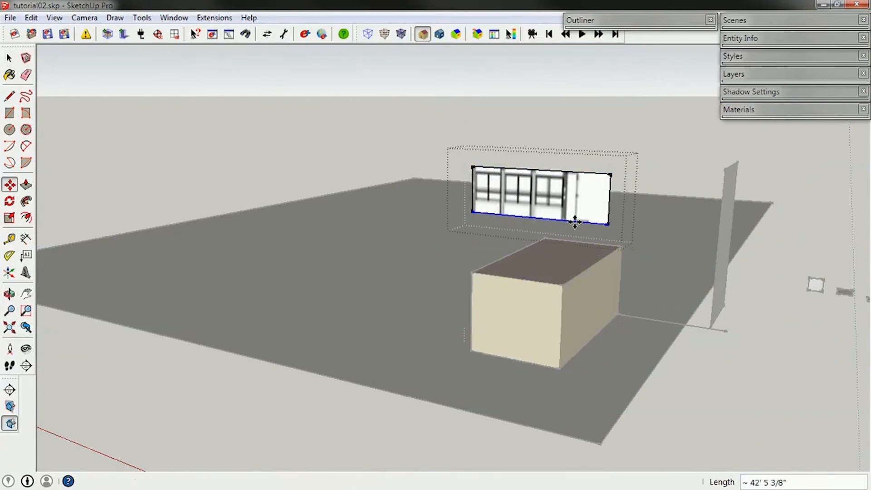
# Measure the height of the cropped elevation image along its outer vertical edge
pyautogui.press('space')
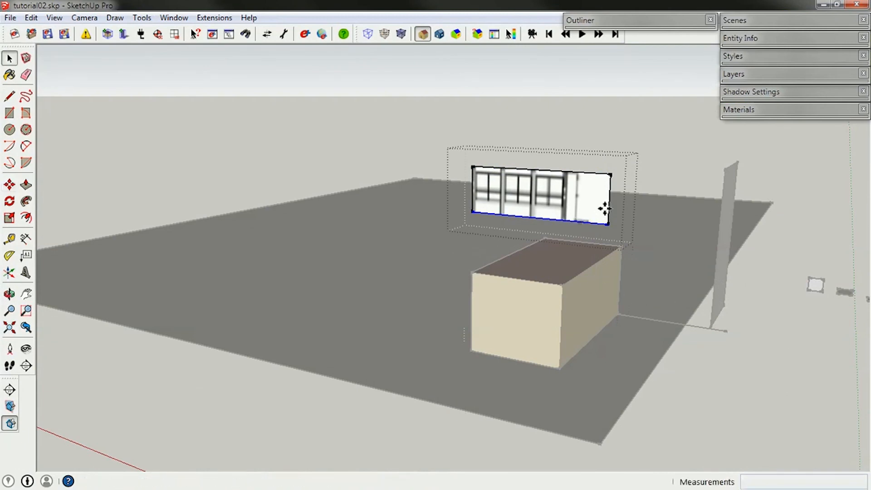
pyautogui.press('t')
pyautogui.click(608, 224)
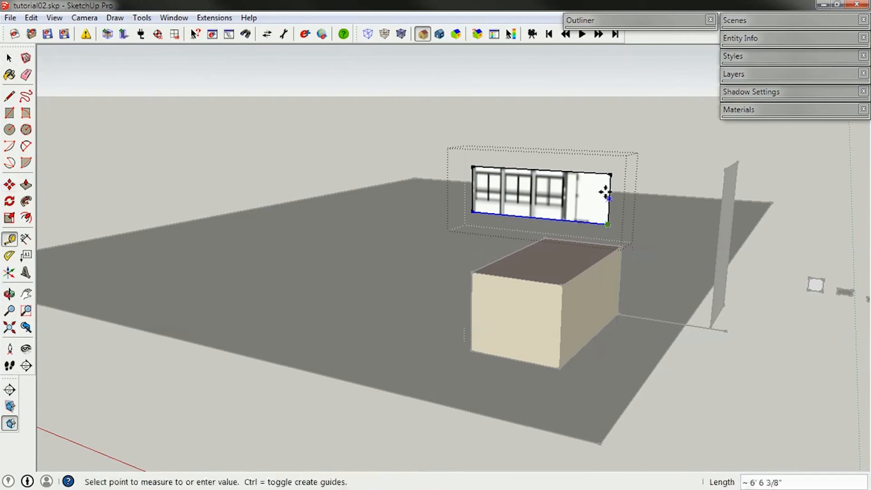
pyautogui.press('space')
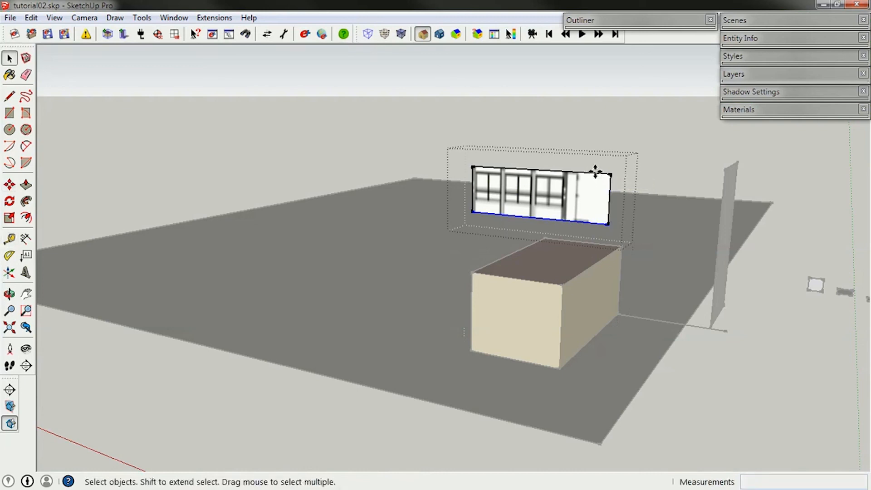
# Leave the elevation group and move it from its lower corner down to the box's front base corner
pyautogui.click(629, 106)
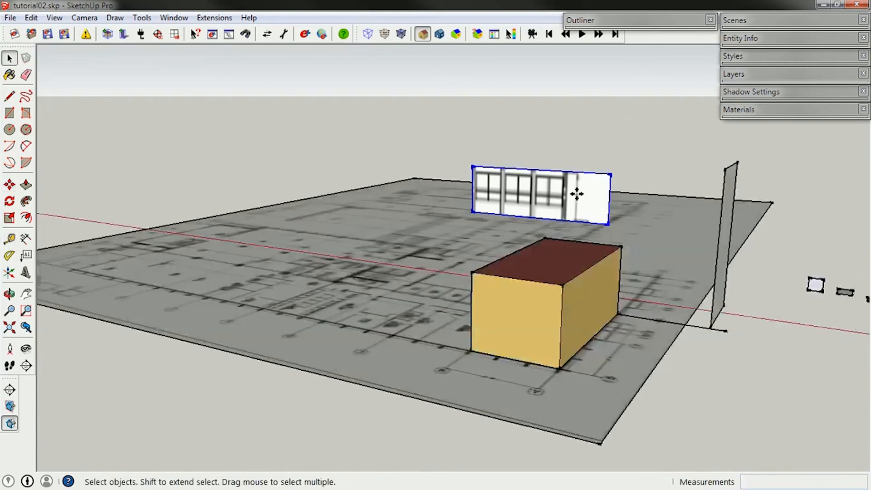
pyautogui.press('m')
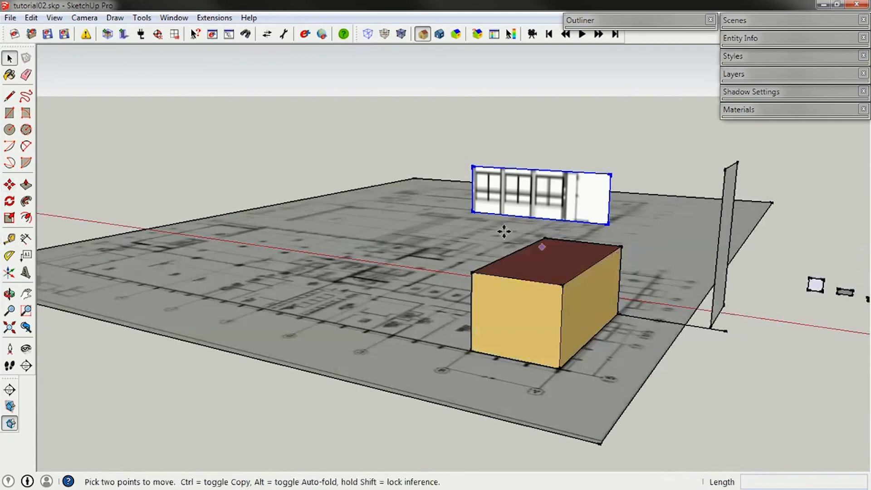
pyautogui.click(470, 188)
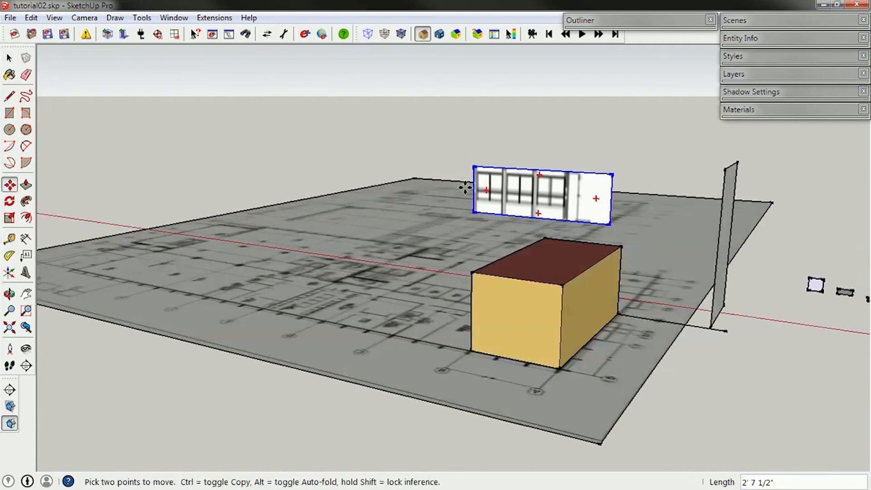
pyautogui.click(471, 350)
pyautogui.press('space')
# Inside the box group, push the top face down about 11' 5" to the elevation's upper edge, then leave the group
pyautogui.moveTo(547, 343); pyautogui.dragTo(584, 319, button='middle')
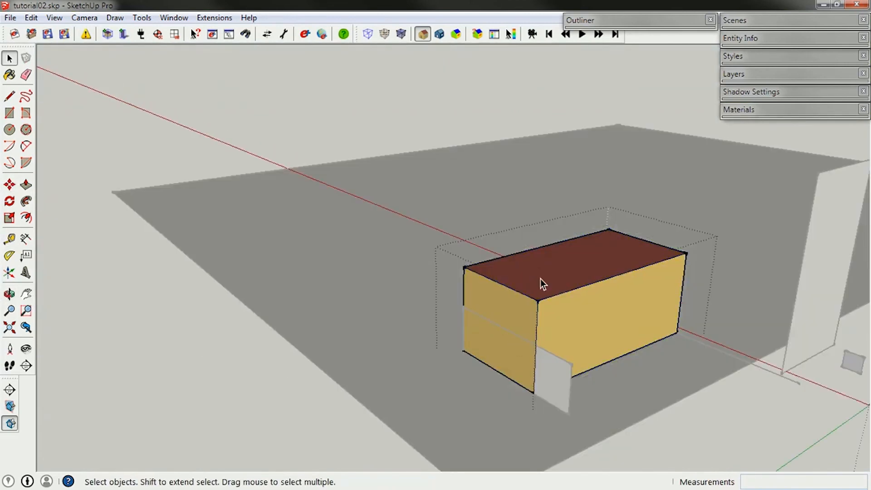
pyautogui.press('p')
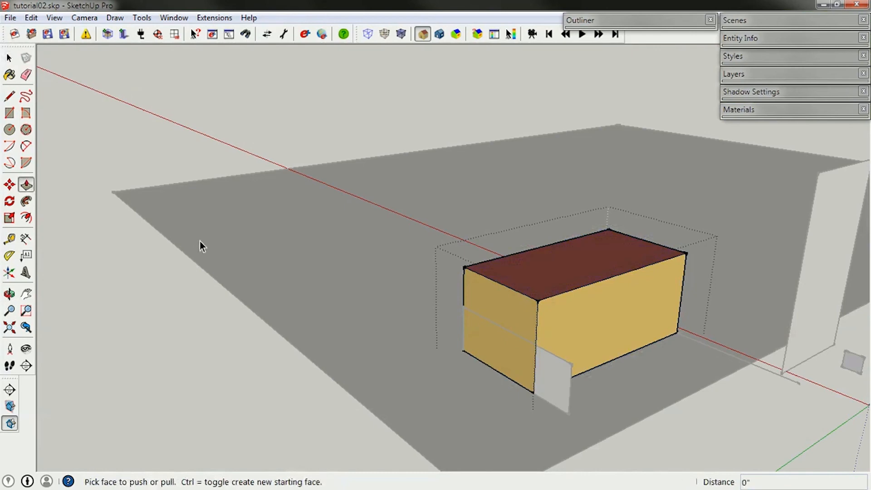
pyautogui.moveTo(565, 272); pyautogui.dragTo(466, 312)
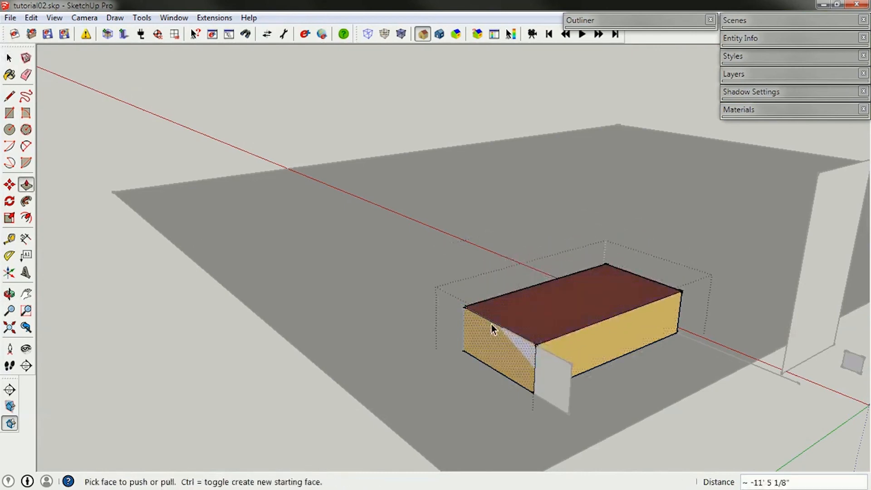
pyautogui.press('space')
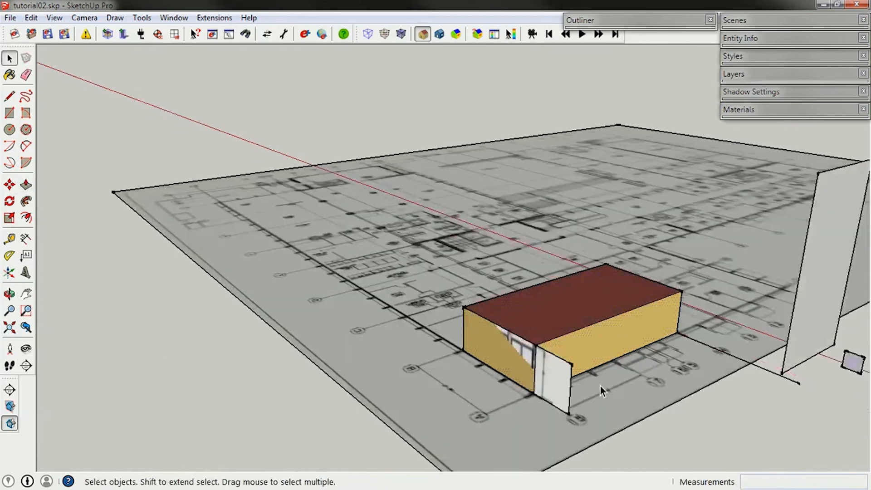
pyautogui.moveTo(600, 386); pyautogui.dragTo(478, 301, button='middle')
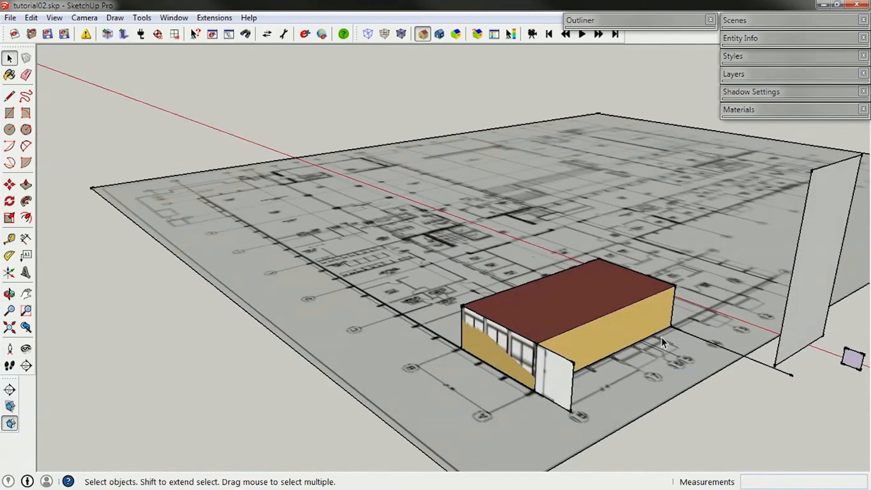
pyautogui.moveTo(492, 328); pyautogui.dragTo(496, 354, button='middle')
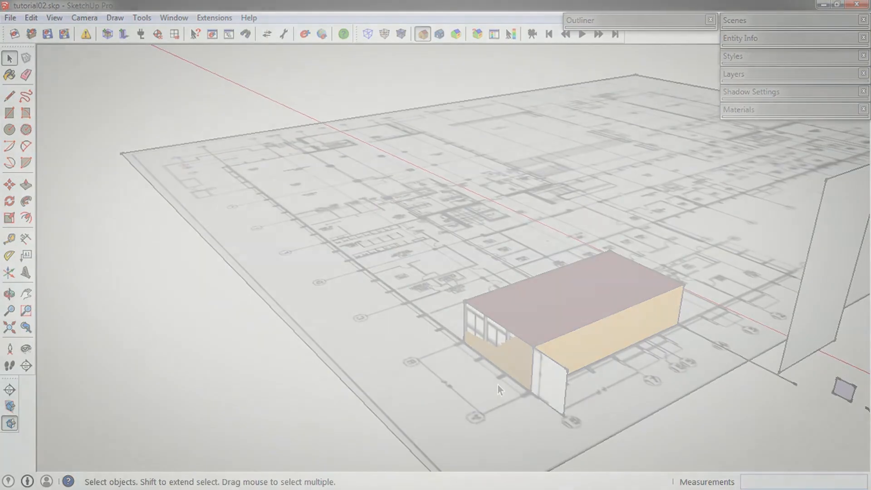